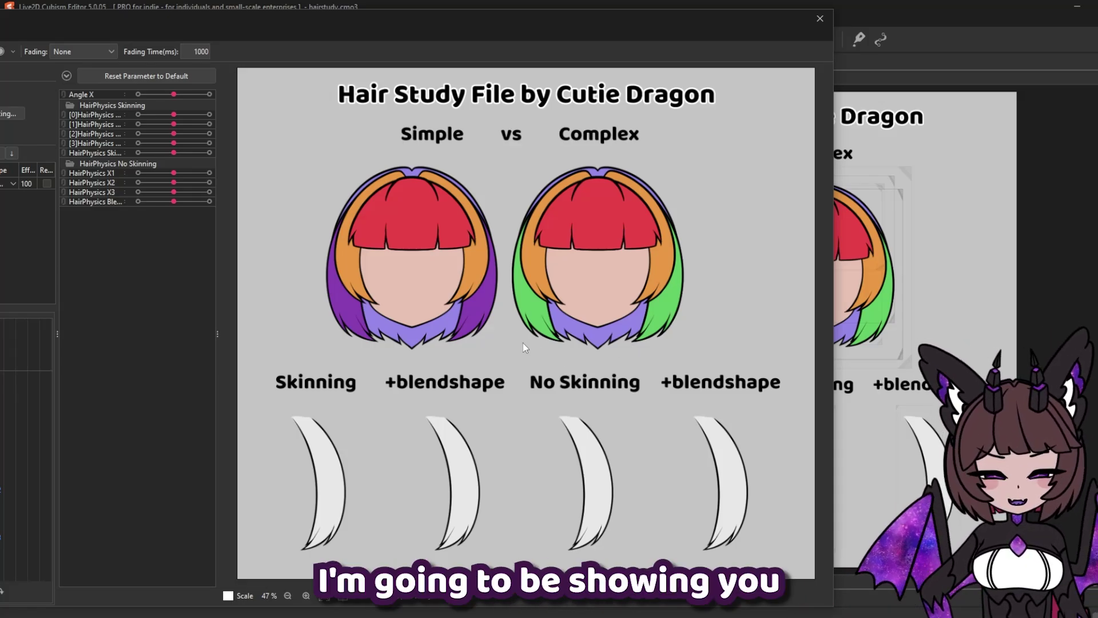
Preview the finished heads turning, then swing Angle X to -30 and back to examine how the hair layers move
{"action": "left_click_drag", "start_coordinate": [548, 346], "coordinate": [757, 364]}
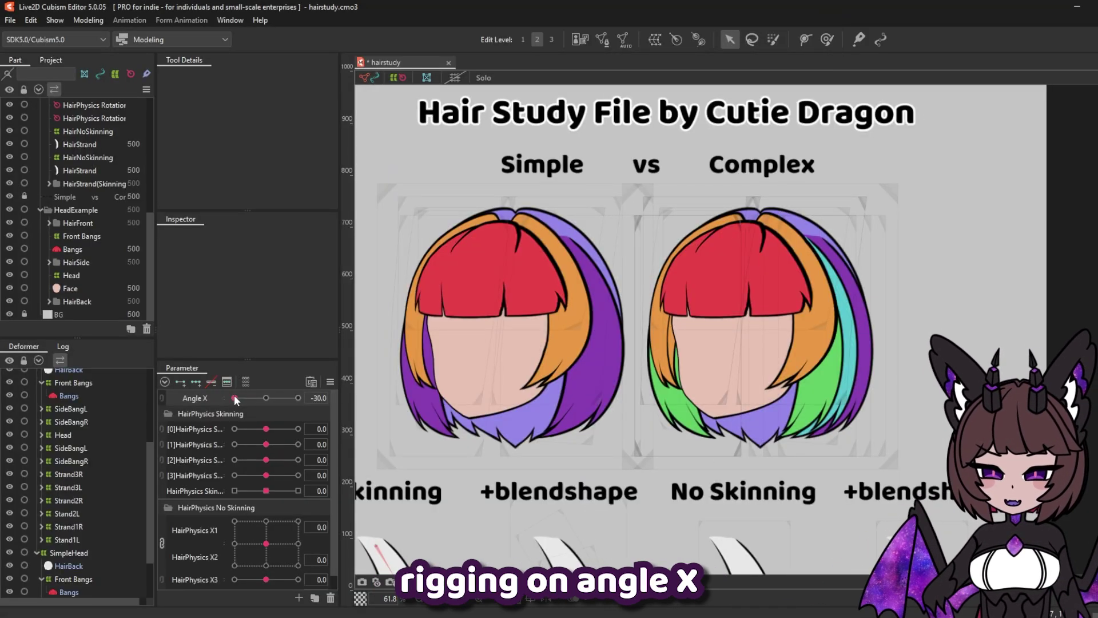
{"action": "left_click", "coordinate": [234, 397]}
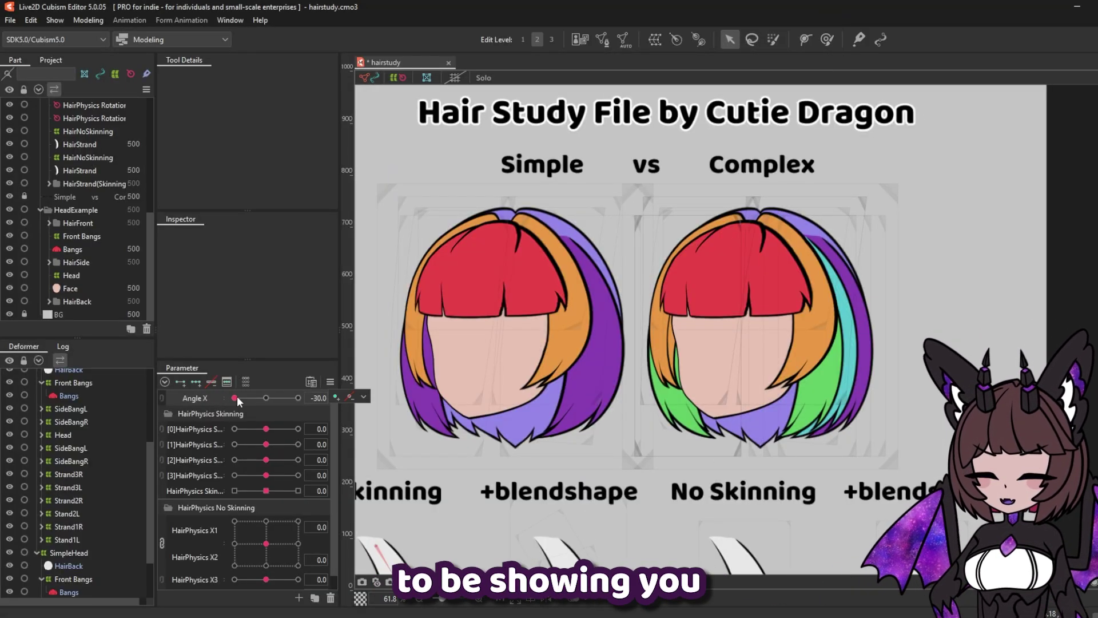
{"action": "left_click_drag", "start_coordinate": [239, 396], "coordinate": [275, 406]}
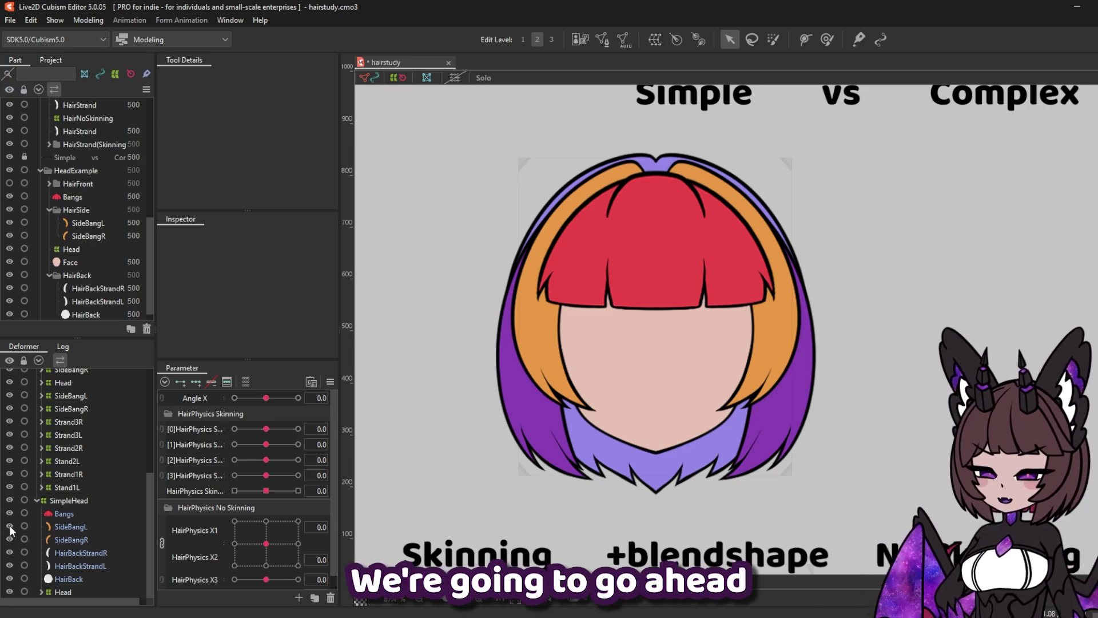
Hide the side bangs and back hair of SimpleHead, and create a warp deformer named BangsXY as parent of Bangs
{"action": "left_click", "coordinate": [9, 527]}
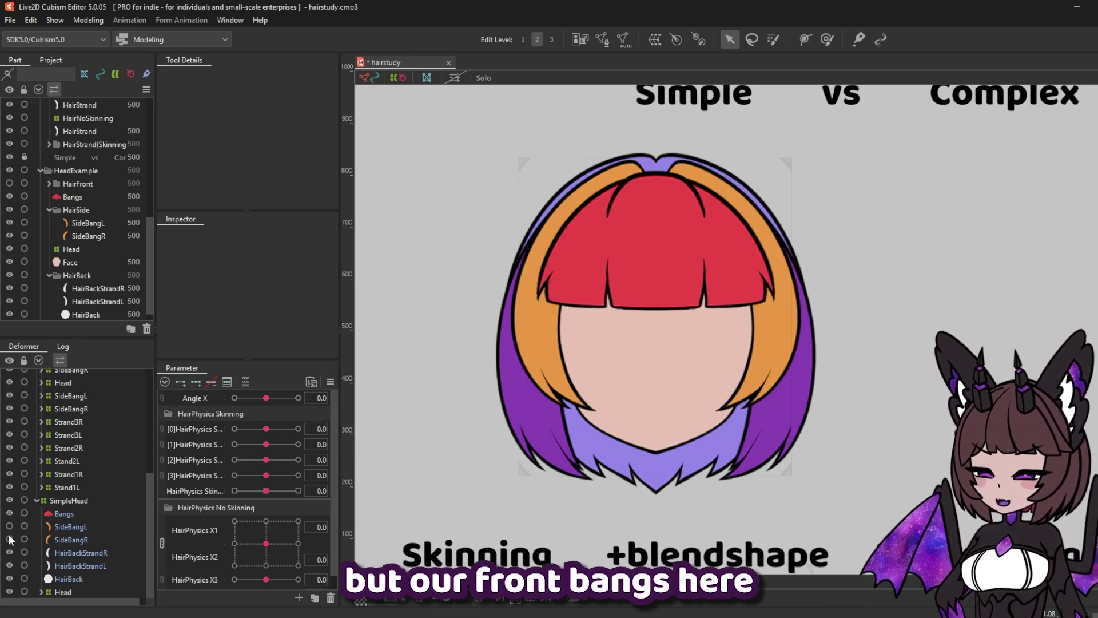
{"action": "left_click", "coordinate": [10, 578]}
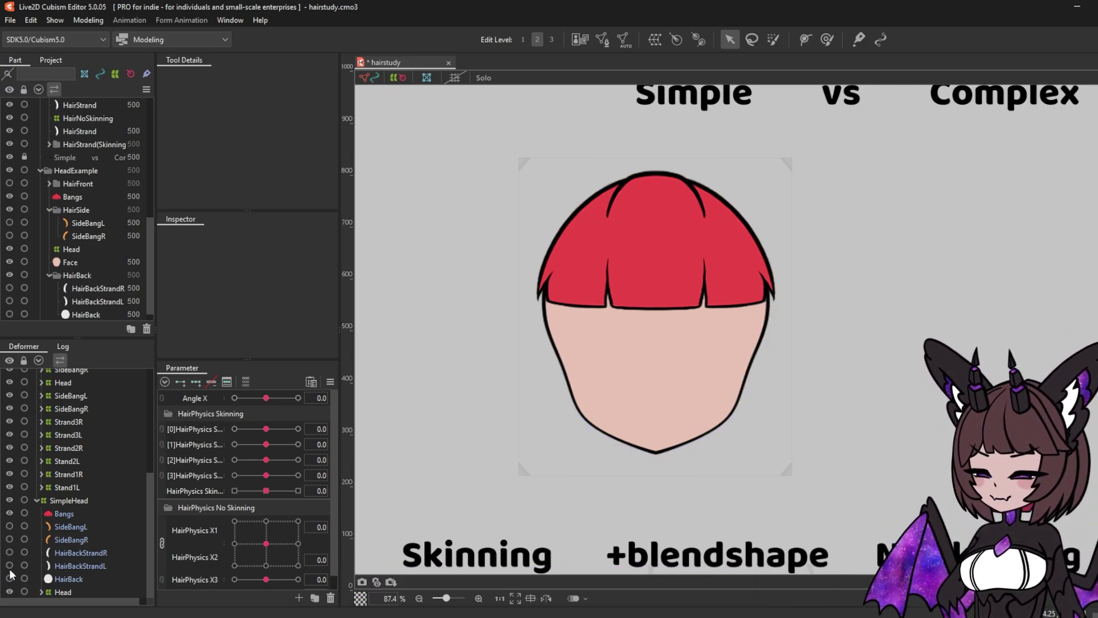
{"action": "left_click", "coordinate": [64, 514]}
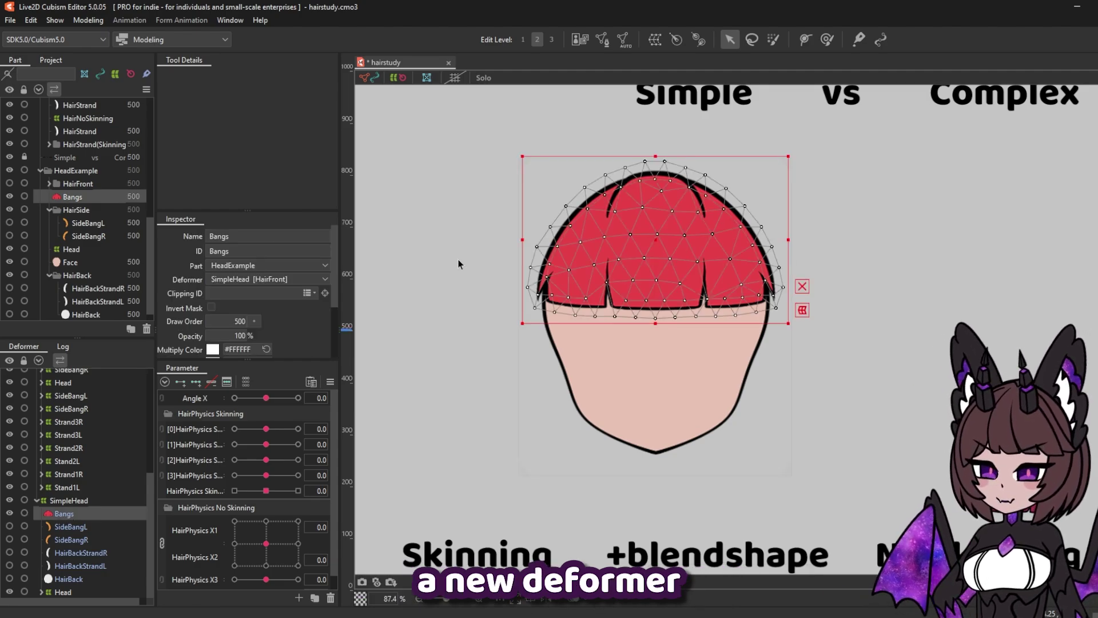
{"action": "left_click", "coordinate": [656, 40]}
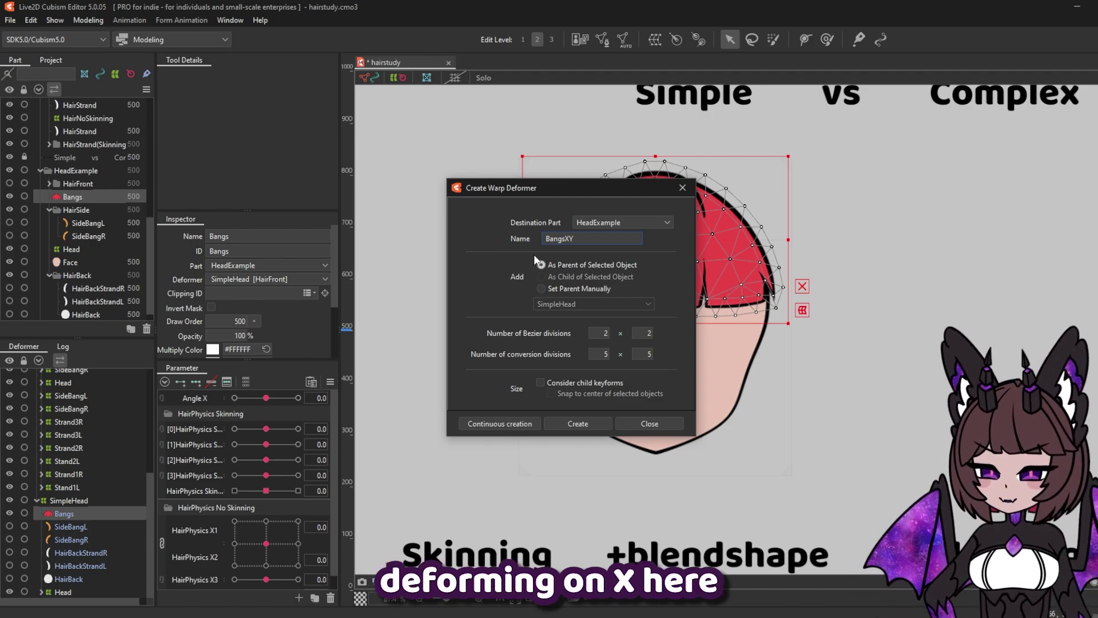
{"action": "left_click", "coordinate": [578, 423]}
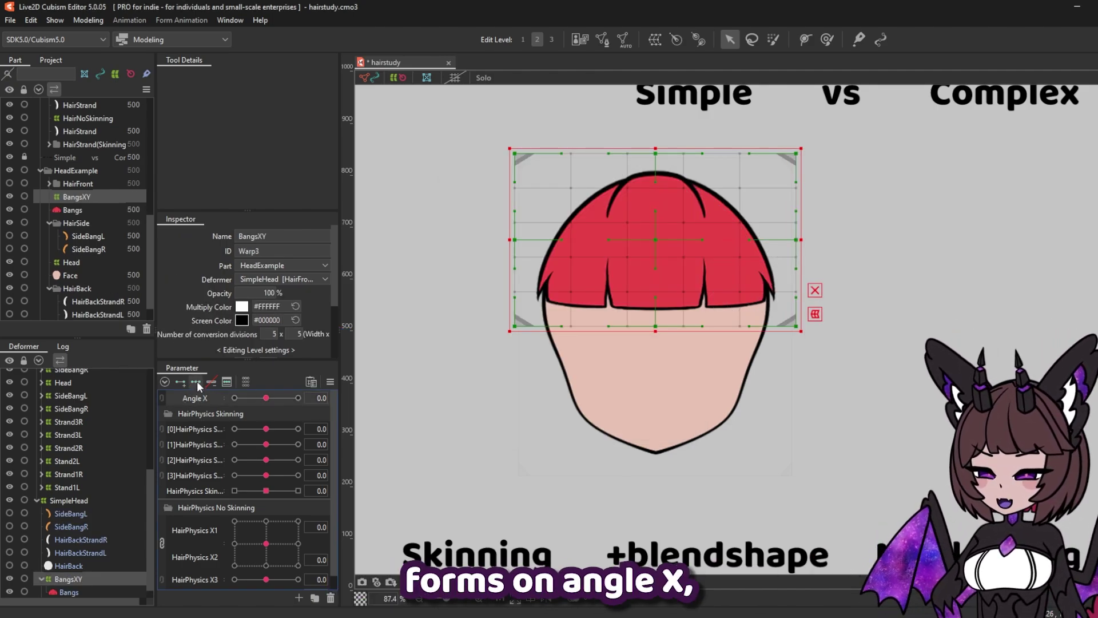
Add three Angle X keys to BangsXY and, at -30, shift its centre and lower middle points toward the face's turning direction
{"action": "left_click", "coordinate": [197, 380]}
{"action": "left_click", "coordinate": [235, 397]}
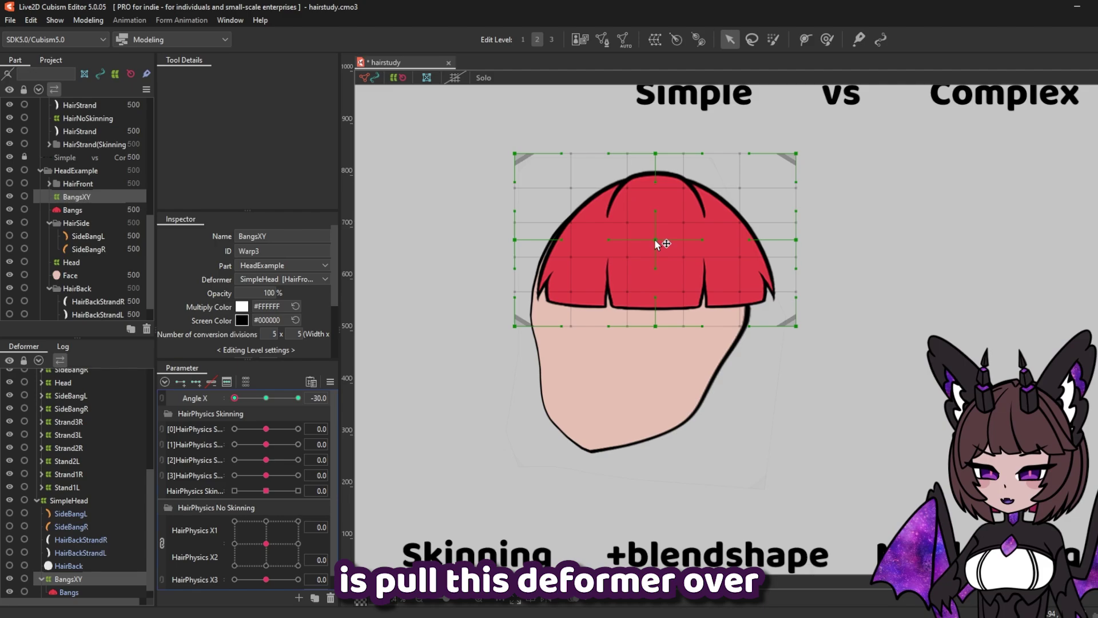
{"action": "left_click_drag", "start_coordinate": [654, 238], "coordinate": [598, 239]}
{"action": "left_click_drag", "start_coordinate": [663, 327], "coordinate": [604, 327]}
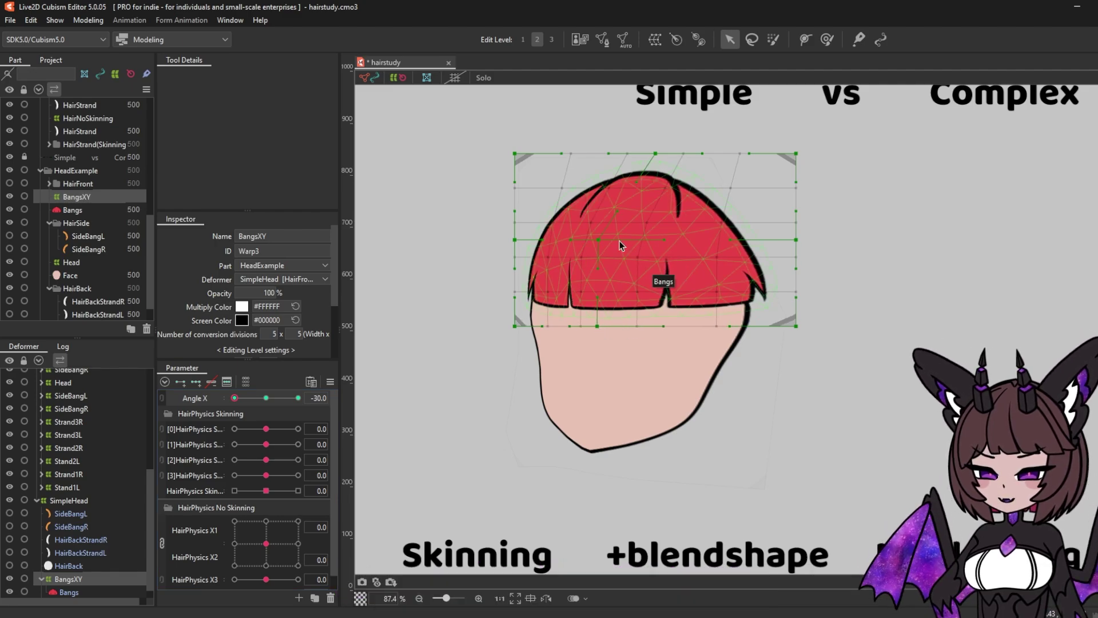
{"action": "left_click_drag", "start_coordinate": [599, 239], "coordinate": [580, 240]}
{"action": "left_click_drag", "start_coordinate": [598, 328], "coordinate": [578, 330]}
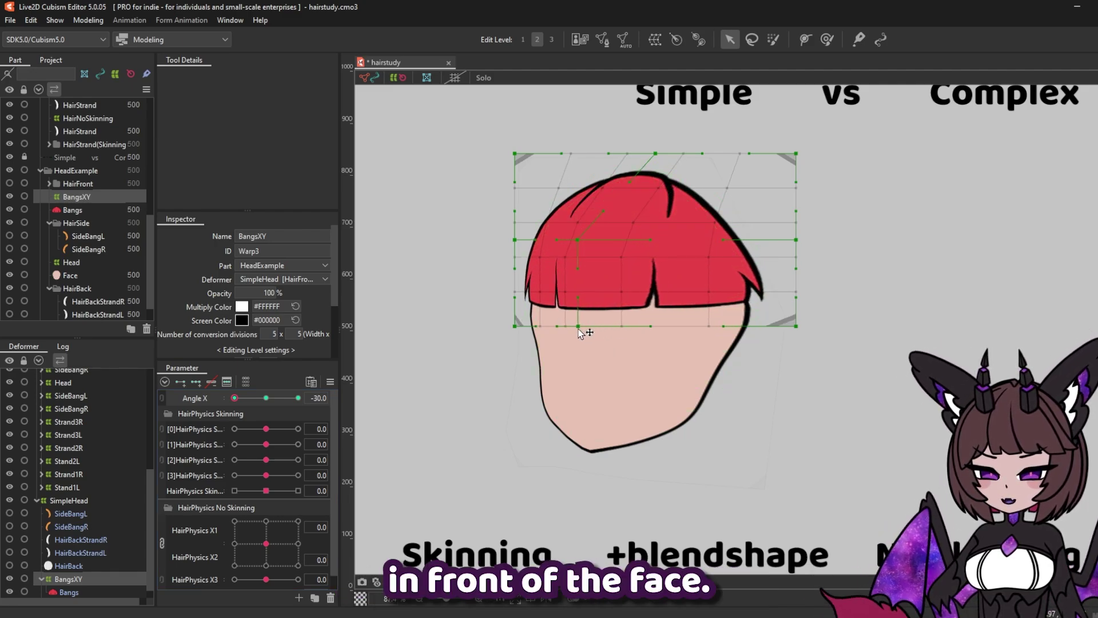
Push the left edge and lower corner of BangsXY outward at Angle X -30, nudging the top middle point slightly left
{"action": "left_click_drag", "start_coordinate": [656, 154], "coordinate": [651, 154]}
{"action": "left_click_drag", "start_coordinate": [515, 240], "coordinate": [500, 241]}
{"action": "left_click_drag", "start_coordinate": [578, 326], "coordinate": [499, 326]}
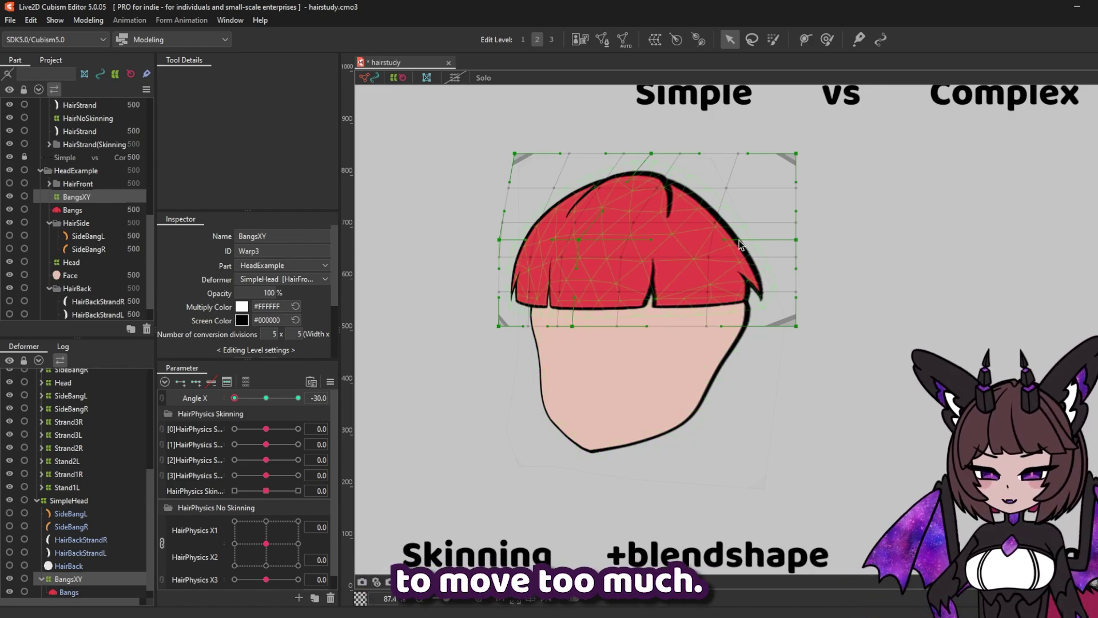
Pull the right edge and lower right corner of BangsXY inward at Angle X -30 to narrow the far side of the bangs
{"action": "left_click_drag", "start_coordinate": [797, 240], "coordinate": [775, 240]}
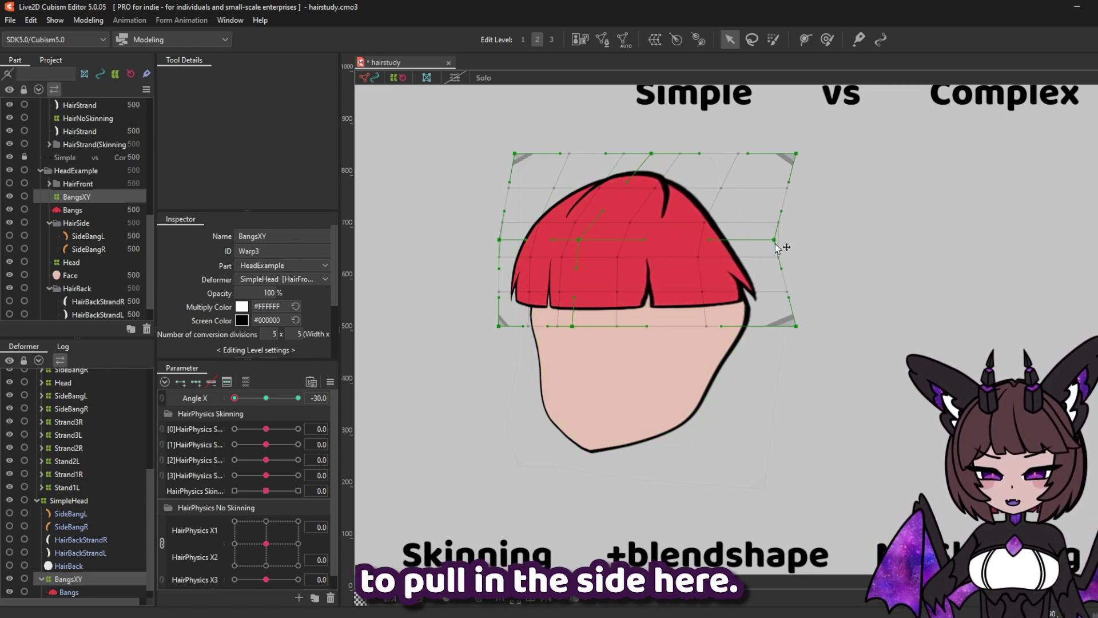
{"action": "left_click_drag", "start_coordinate": [796, 327], "coordinate": [752, 327]}
{"action": "left_click_drag", "start_coordinate": [775, 241], "coordinate": [773, 241]}
{"action": "left_click_drag", "start_coordinate": [751, 327], "coordinate": [743, 328]}
{"action": "left_click_drag", "start_coordinate": [572, 326], "coordinate": [573, 327]}
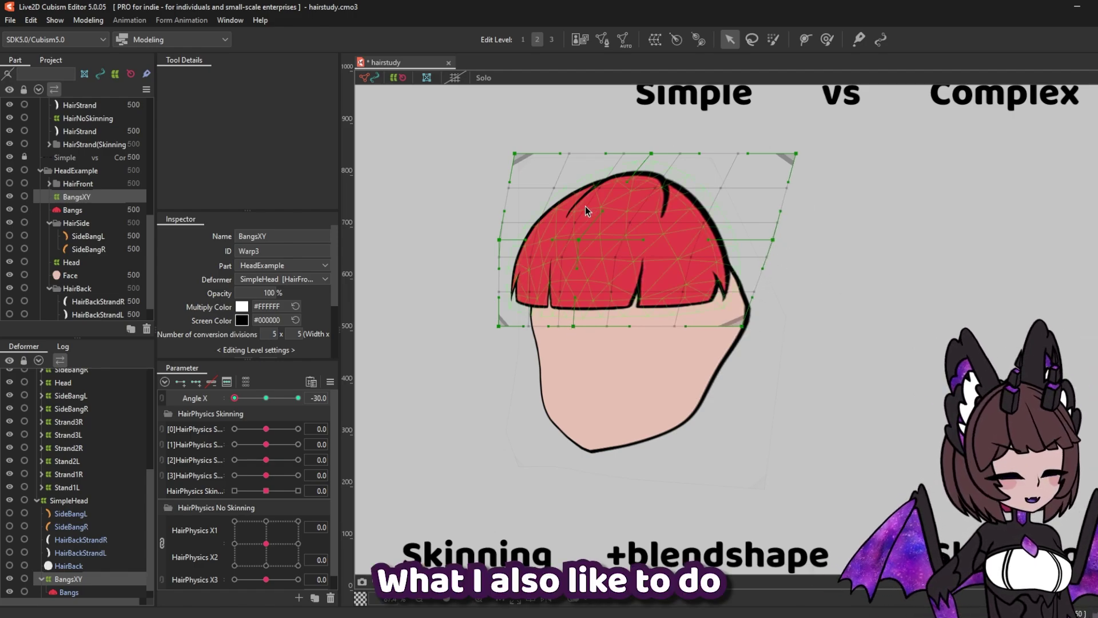
Refine the BangsXY curve with its centre handle and move the top left corner inward, checking the motion along Angle X
{"action": "mouse_move", "coordinate": [604, 211]}
{"action": "left_mouse_down"}
{"action": "mouse_move", "coordinate": [578, 211]}
{"action": "mouse_move", "coordinate": [601, 206]}
{"action": "left_mouse_up"}
{"action": "left_click_drag", "start_coordinate": [235, 400], "coordinate": [258, 404]}
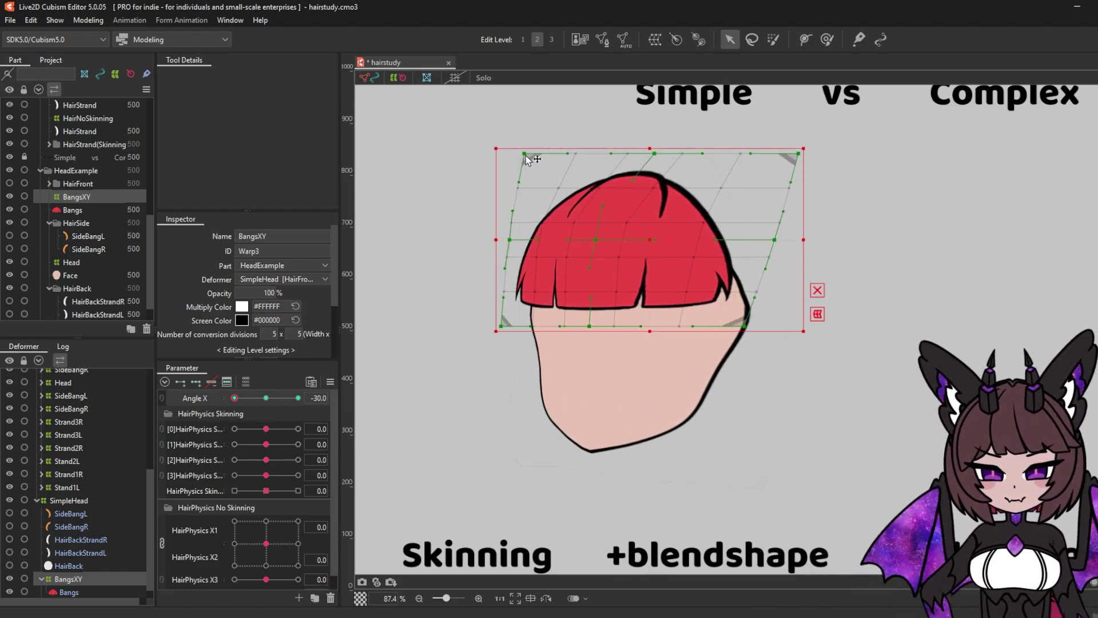
{"action": "left_click_drag", "start_coordinate": [526, 159], "coordinate": [538, 159]}
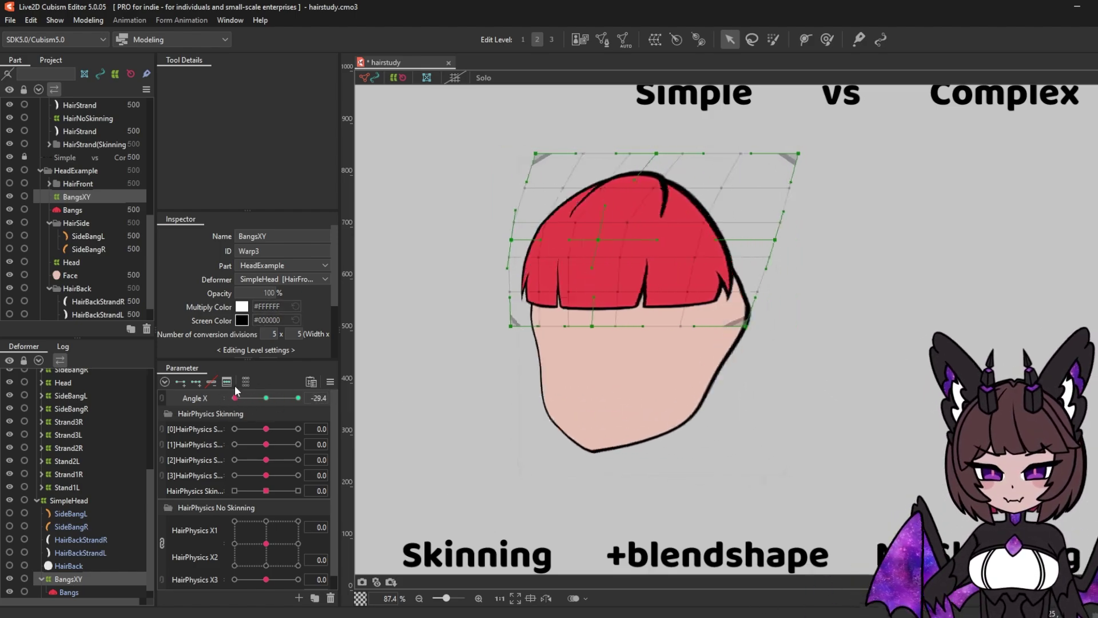
Reflect the BangsXY Angle X -30 shape horizontally and sweep Angle X back to 0 to check the motion
{"action": "left_click", "coordinate": [330, 382]}
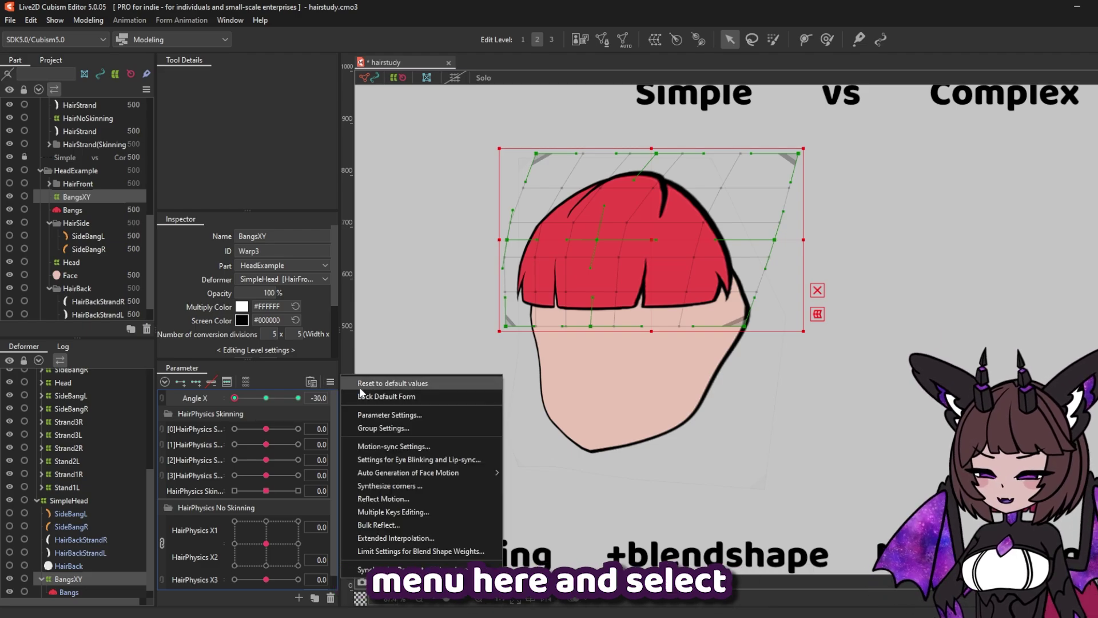
{"action": "left_click", "coordinate": [396, 500]}
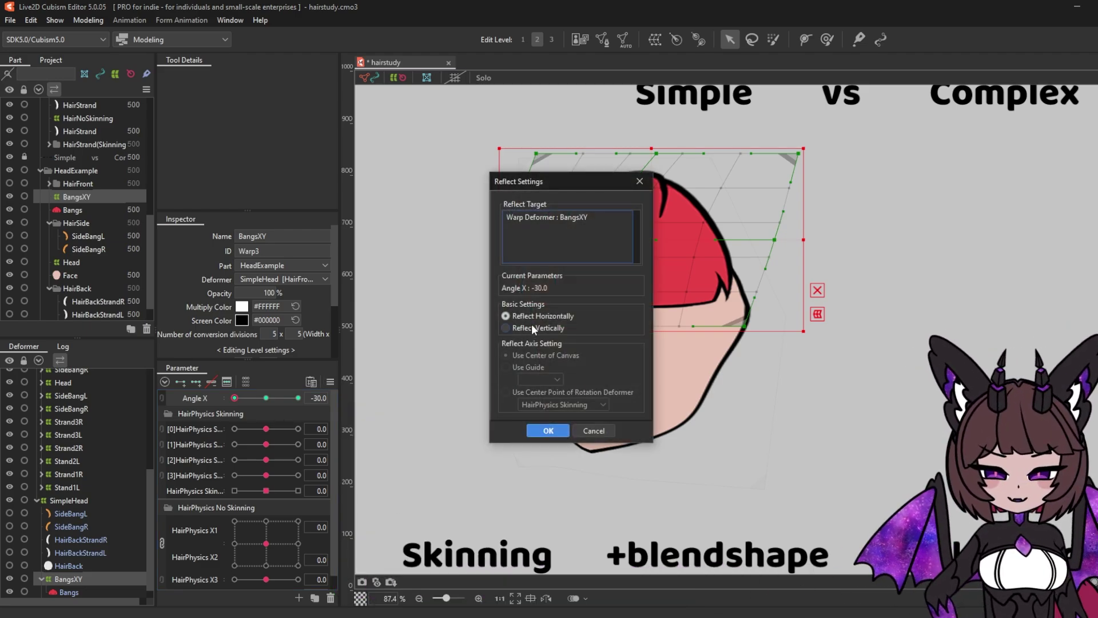
{"action": "left_click", "coordinate": [548, 430]}
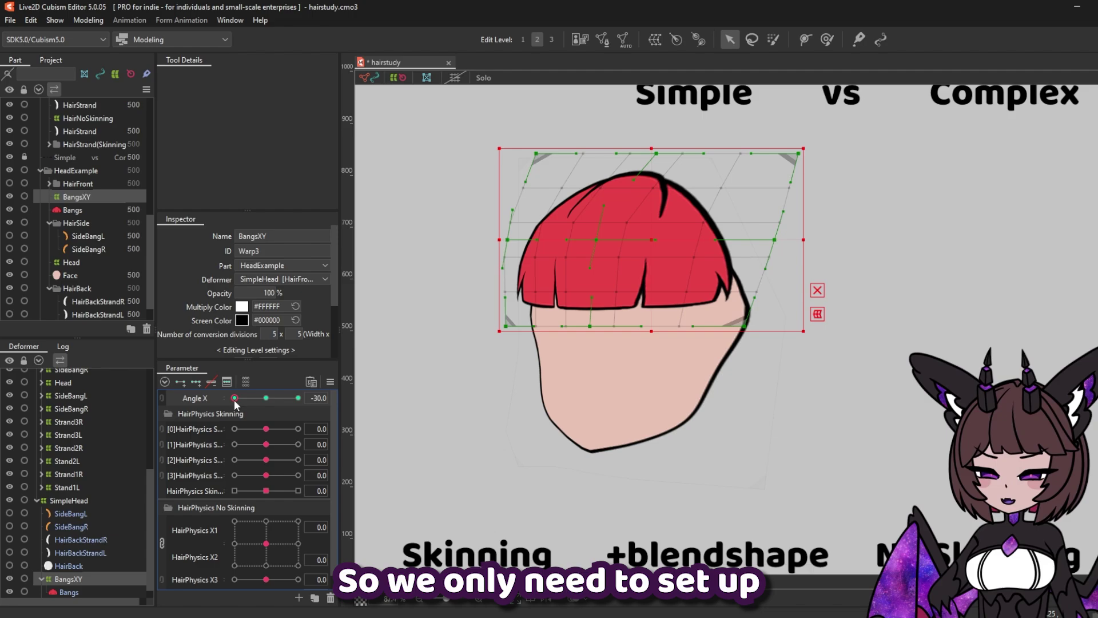
{"action": "left_click_drag", "start_coordinate": [235, 396], "coordinate": [266, 398]}
Show both side bangs again and create the parent warp deformers SideBangLXY and SideBangRXY for them
{"action": "scroll", "coordinate": [11, 514], "scroll_direction": "down", "scroll_amount": 1}
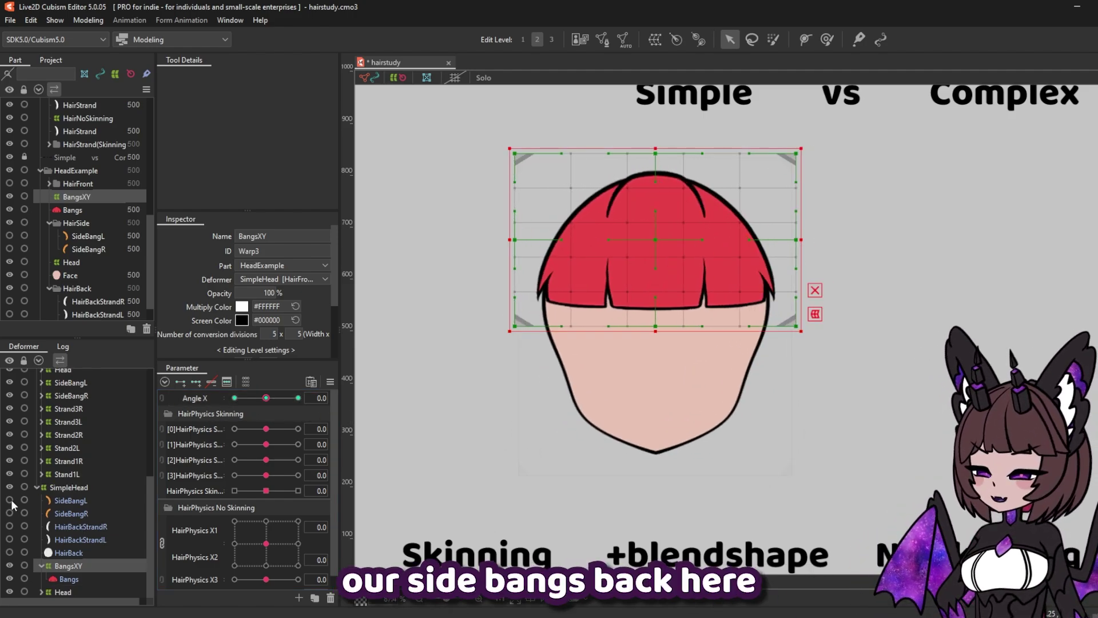
{"action": "left_click", "coordinate": [10, 513]}
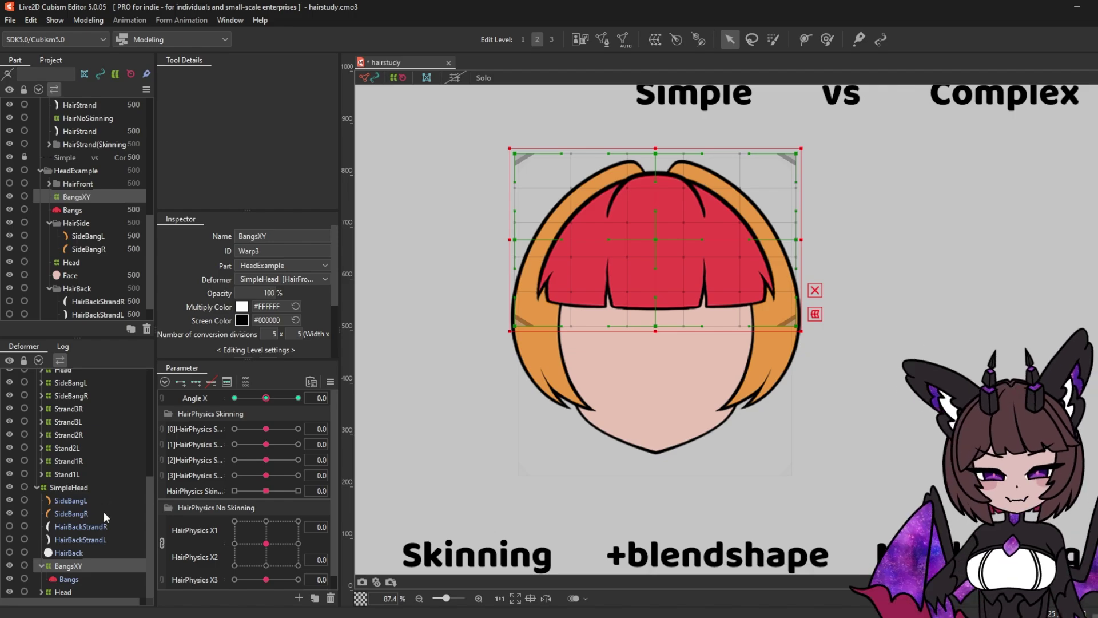
{"action": "left_click", "coordinate": [83, 503]}
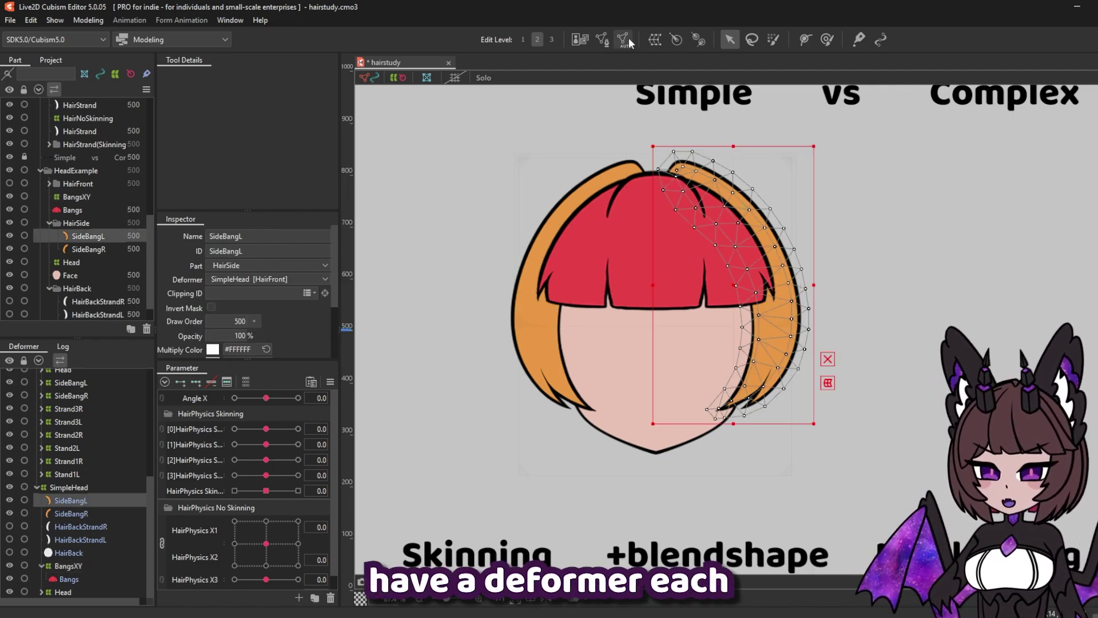
{"action": "left_click", "coordinate": [655, 41]}
{"action": "left_click_drag", "start_coordinate": [633, 237], "coordinate": [545, 238]}
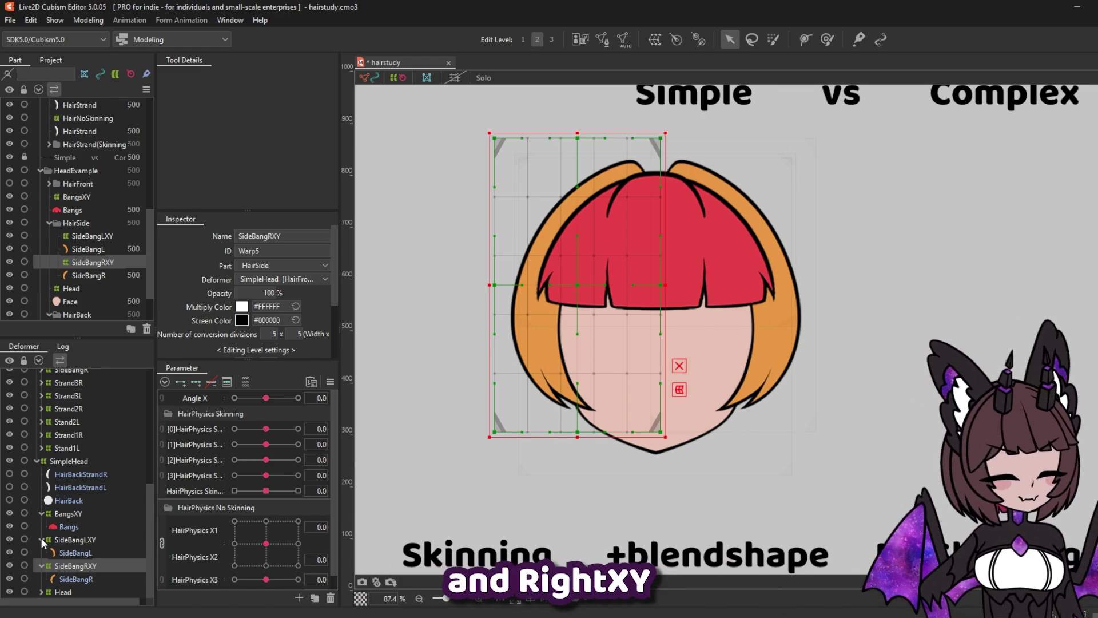
Add three Angle X keys to SideBangLXY and SideBangRXY together, and set Angle X to -30 with both selected
{"action": "left_click", "coordinate": [40, 537], "text": "ctrl"}
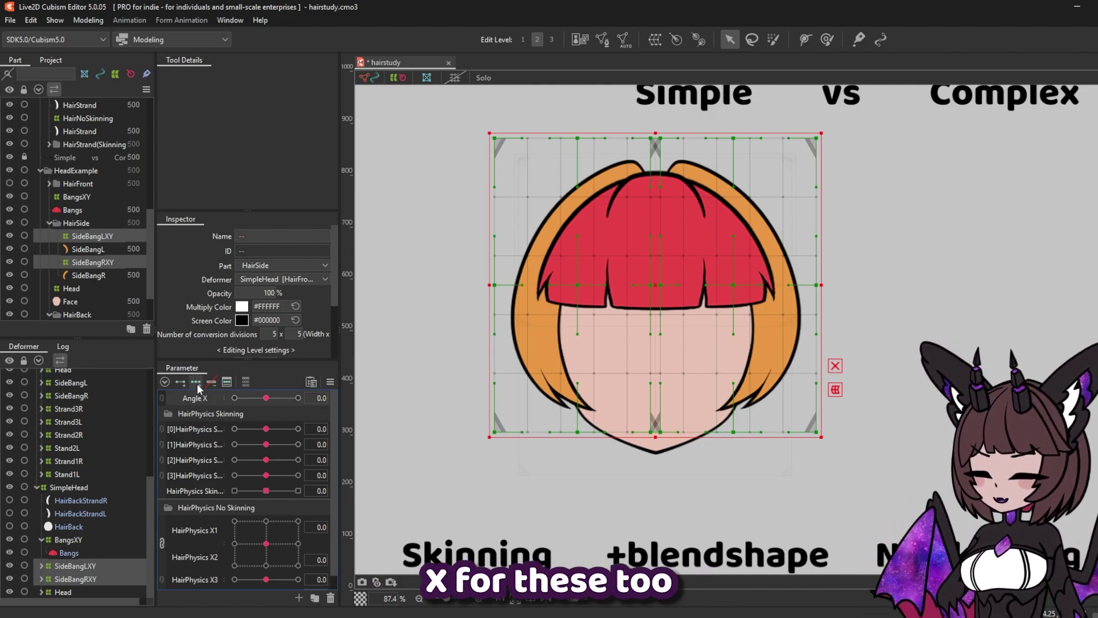
{"action": "left_click", "coordinate": [197, 382]}
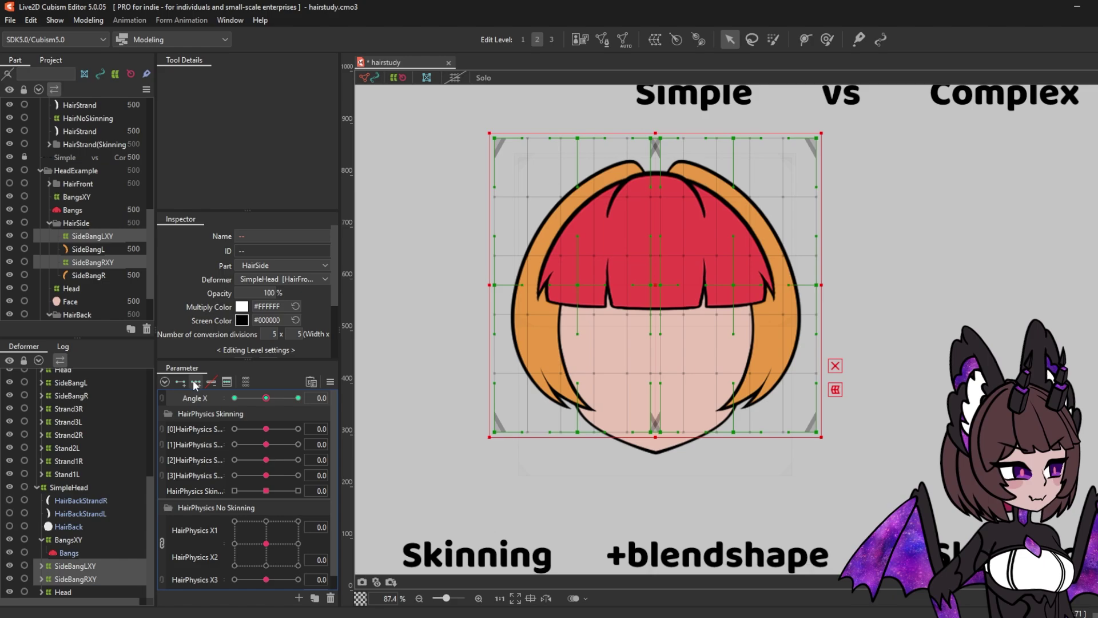
{"action": "left_click", "coordinate": [75, 566]}
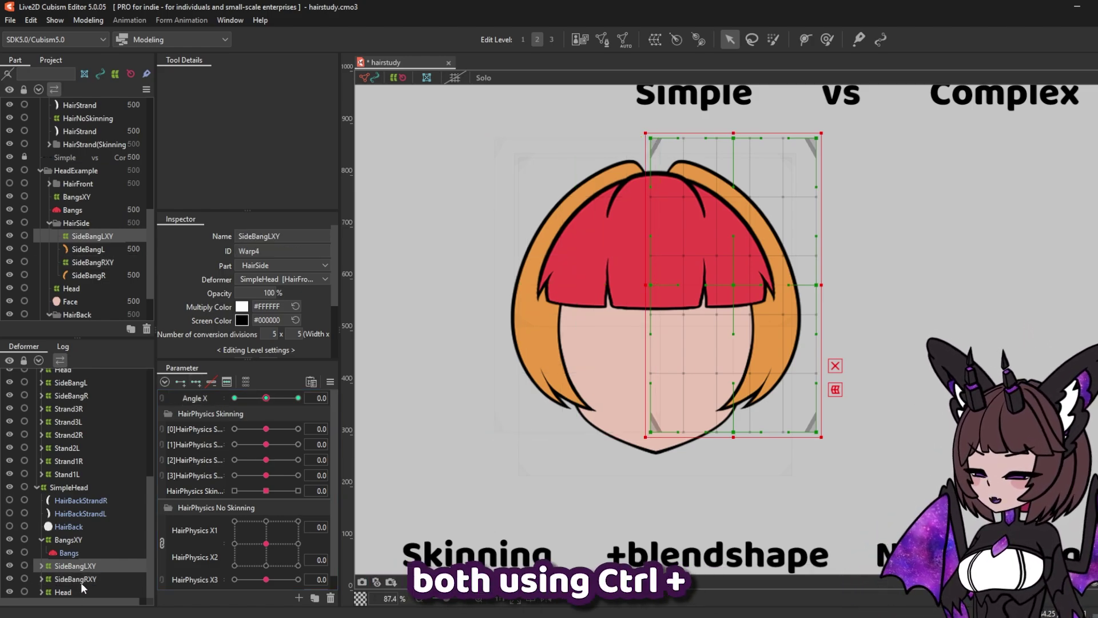
{"action": "left_click", "coordinate": [92, 579], "text": "ctrl"}
{"action": "left_click_drag", "start_coordinate": [266, 397], "coordinate": [218, 397]}
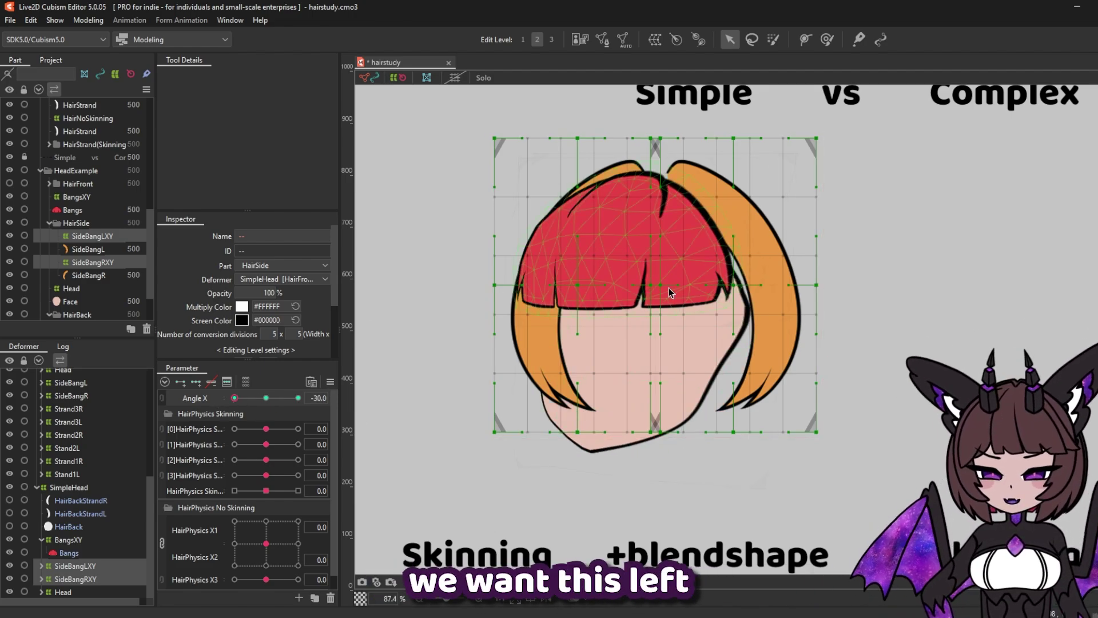
Shift the inner edge, centre and lower points of SideBangRXY left at Angle X -30, undoing the last two adjustments
{"action": "left_click_drag", "start_coordinate": [663, 291], "coordinate": [630, 286]}
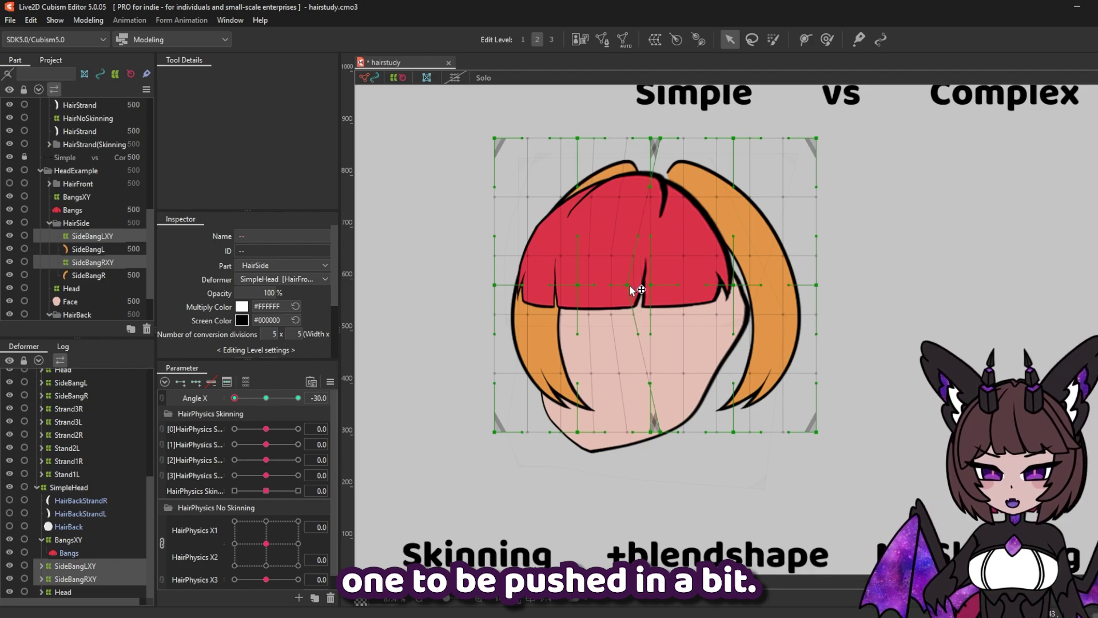
{"action": "left_click_drag", "start_coordinate": [578, 432], "coordinate": [547, 433]}
{"action": "left_click_drag", "start_coordinate": [581, 290], "coordinate": [559, 287]}
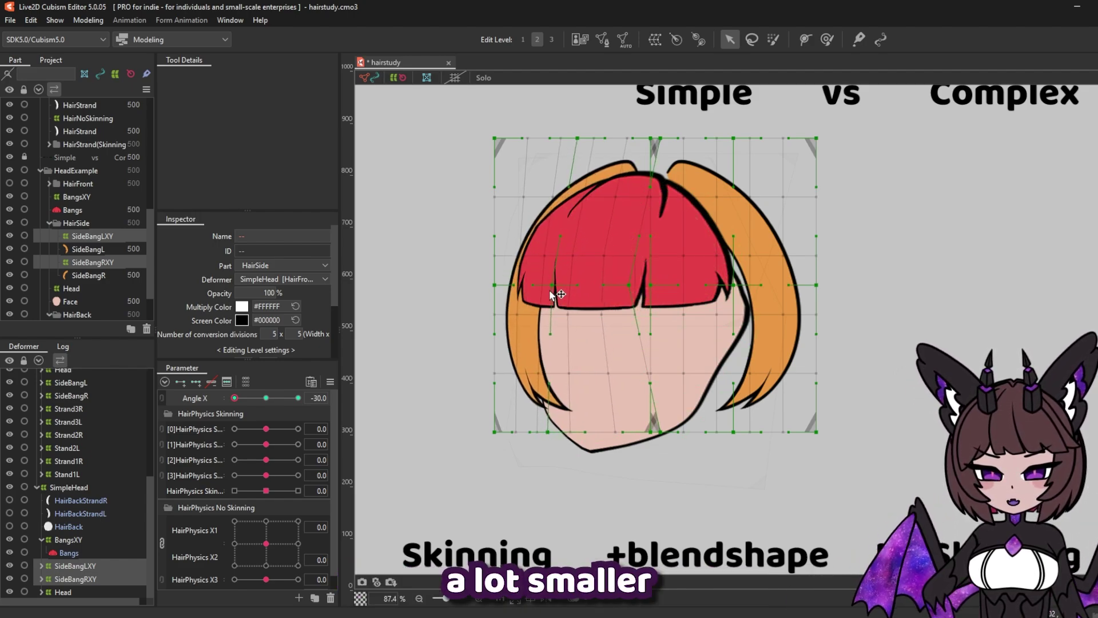
{"action": "left_click_drag", "start_coordinate": [660, 432], "coordinate": [610, 433]}
{"action": "key", "text": "ctrl+z"}
{"action": "key", "text": "ctrl+z"}
Reshape SideBangRXY at Angle X -30 by moving its middle row and lower points further left into a narrower, slanted bang
{"action": "left_click_drag", "start_coordinate": [635, 285], "coordinate": [616, 285]}
{"action": "left_click_drag", "start_coordinate": [556, 286], "coordinate": [549, 285]}
{"action": "left_click_drag", "start_coordinate": [553, 433], "coordinate": [479, 433]}
{"action": "left_click_drag", "start_coordinate": [495, 286], "coordinate": [483, 286]}
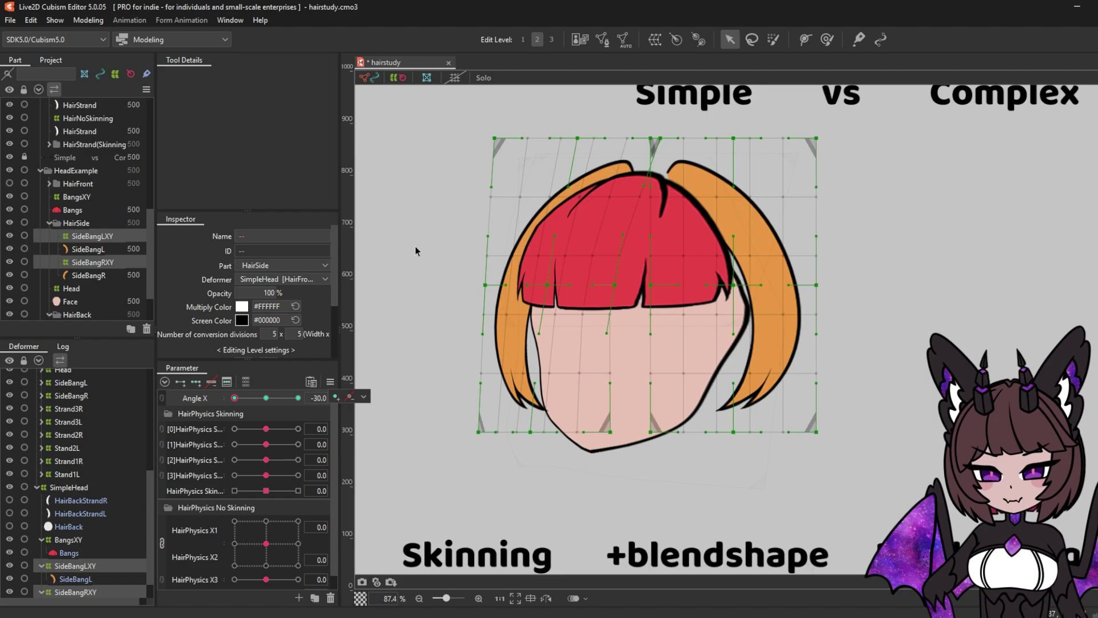
{"action": "left_click_drag", "start_coordinate": [610, 433], "coordinate": [586, 433]}
{"action": "left_click_drag", "start_coordinate": [527, 432], "coordinate": [483, 433]}
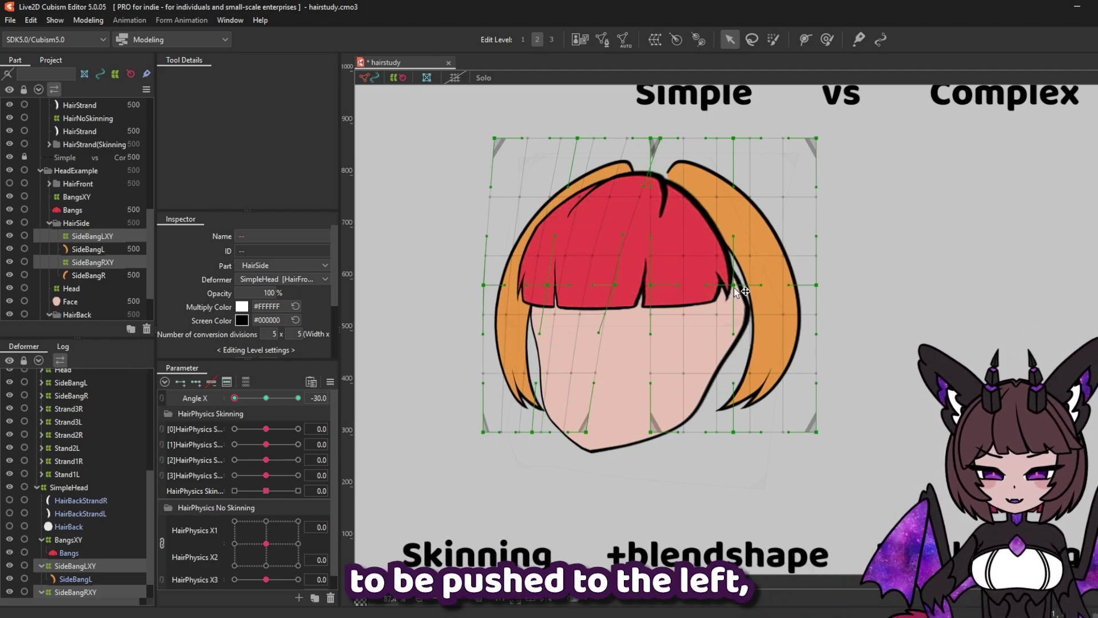
Shift the middle row and lower points of SideBangLXY left at Angle X -30 so the bang slants over the face
{"action": "left_click_drag", "start_coordinate": [732, 287], "coordinate": [706, 285]}
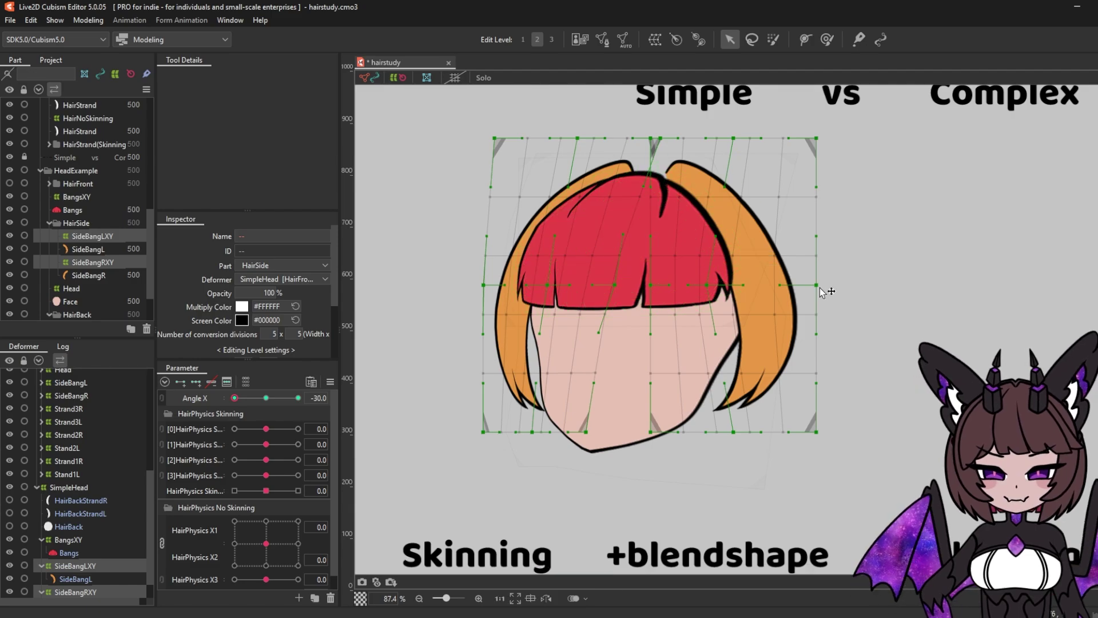
{"action": "left_click_drag", "start_coordinate": [817, 285], "coordinate": [794, 285]}
{"action": "left_click_drag", "start_coordinate": [816, 432], "coordinate": [790, 432]}
{"action": "left_click_drag", "start_coordinate": [650, 432], "coordinate": [606, 433]}
{"action": "left_click_drag", "start_coordinate": [733, 433], "coordinate": [675, 433]}
{"action": "left_click_drag", "start_coordinate": [650, 285], "coordinate": [621, 285]}
{"action": "left_click_drag", "start_coordinate": [707, 285], "coordinate": [684, 285]}
{"action": "left_click_drag", "start_coordinate": [792, 286], "coordinate": [802, 286]}
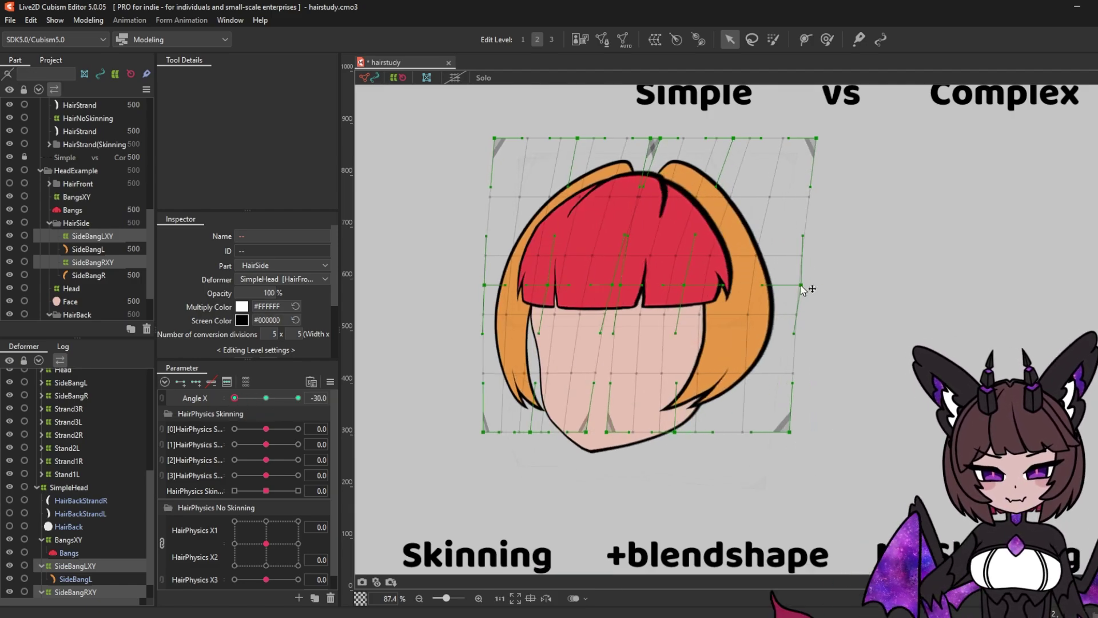
Fine-tune SideBangLXY at Angle X -30 by pulling its outer edge inward and nudging its inner top and bottom corners left
{"action": "left_click_drag", "start_coordinate": [790, 432], "coordinate": [773, 432]}
{"action": "left_click_drag", "start_coordinate": [816, 138], "coordinate": [806, 138]}
{"action": "left_click_drag", "start_coordinate": [802, 286], "coordinate": [791, 286]}
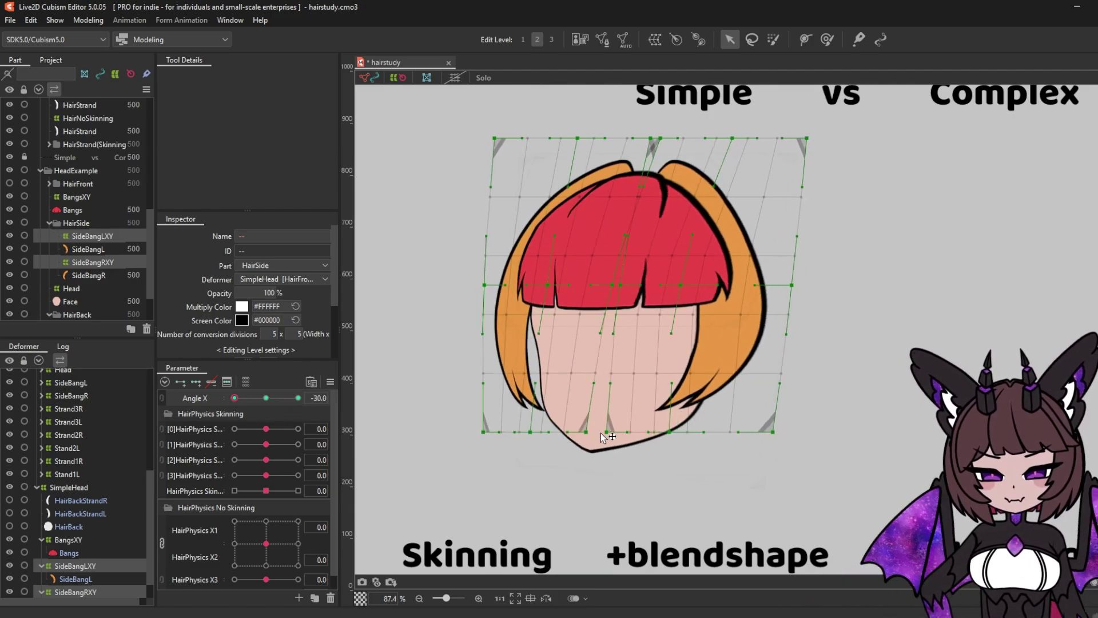
{"action": "left_click_drag", "start_coordinate": [606, 433], "coordinate": [601, 433]}
{"action": "left_click_drag", "start_coordinate": [650, 138], "coordinate": [644, 138]}
Shift the outer edge points of SideBangRXY right at Angle X 30, moving the lower corner the furthest
{"action": "mouse_move", "coordinate": [234, 398]}
{"action": "left_mouse_down"}
{"action": "mouse_move", "coordinate": [266, 408]}
{"action": "mouse_move", "coordinate": [234, 400]}
{"action": "left_mouse_up"}
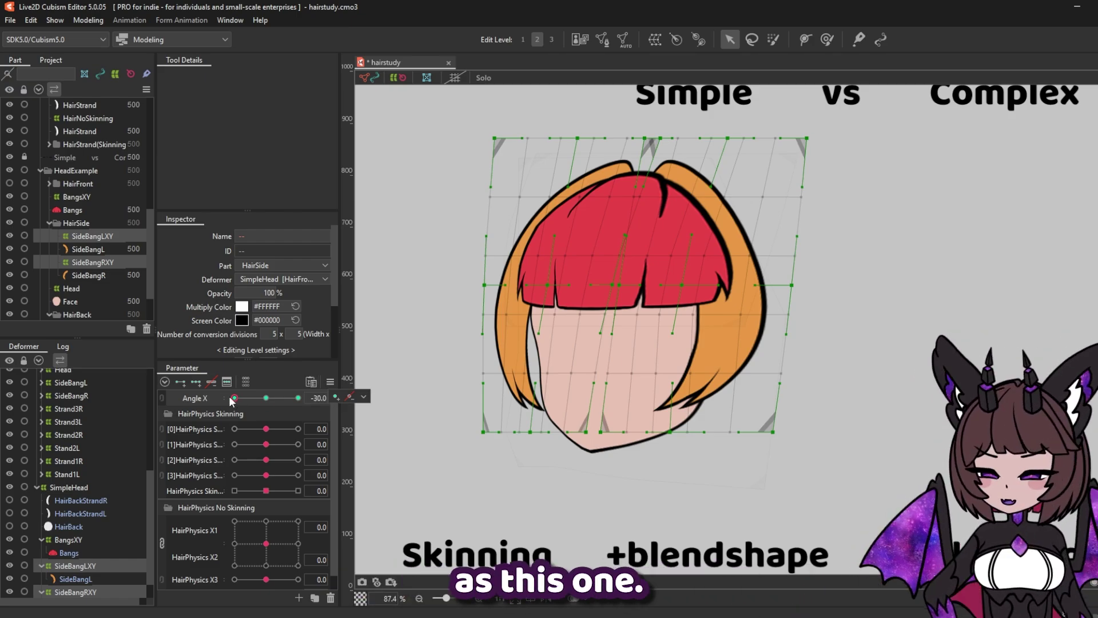
{"action": "left_click_drag", "start_coordinate": [234, 397], "coordinate": [298, 397]}
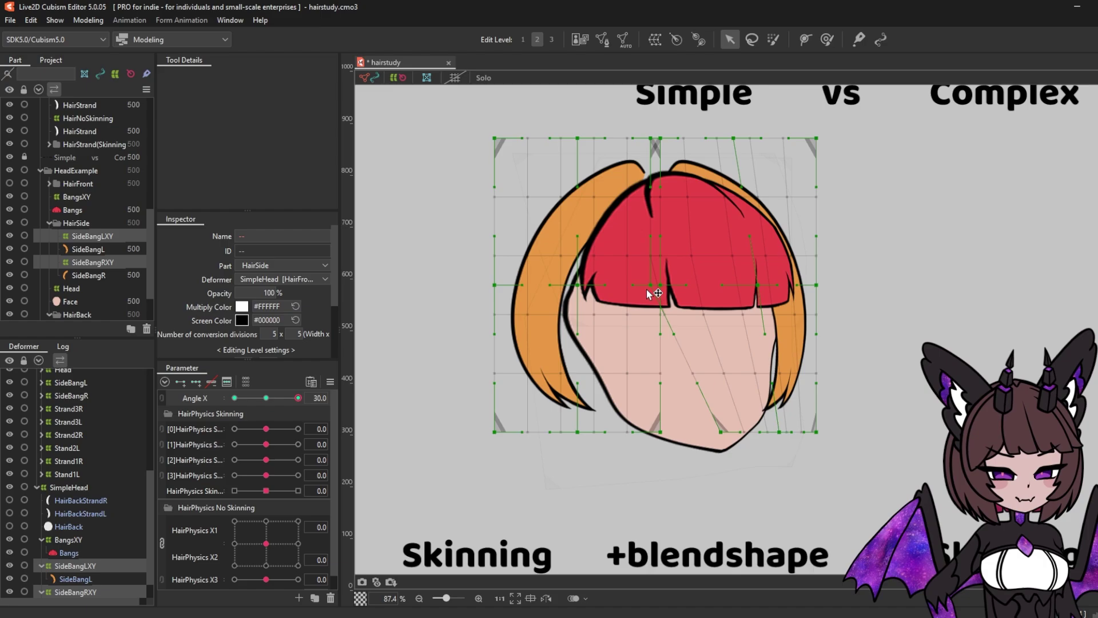
{"action": "left_click_drag", "start_coordinate": [494, 139], "coordinate": [513, 139]}
{"action": "left_click_drag", "start_coordinate": [495, 285], "coordinate": [518, 285]}
{"action": "left_click_drag", "start_coordinate": [494, 432], "coordinate": [526, 432]}
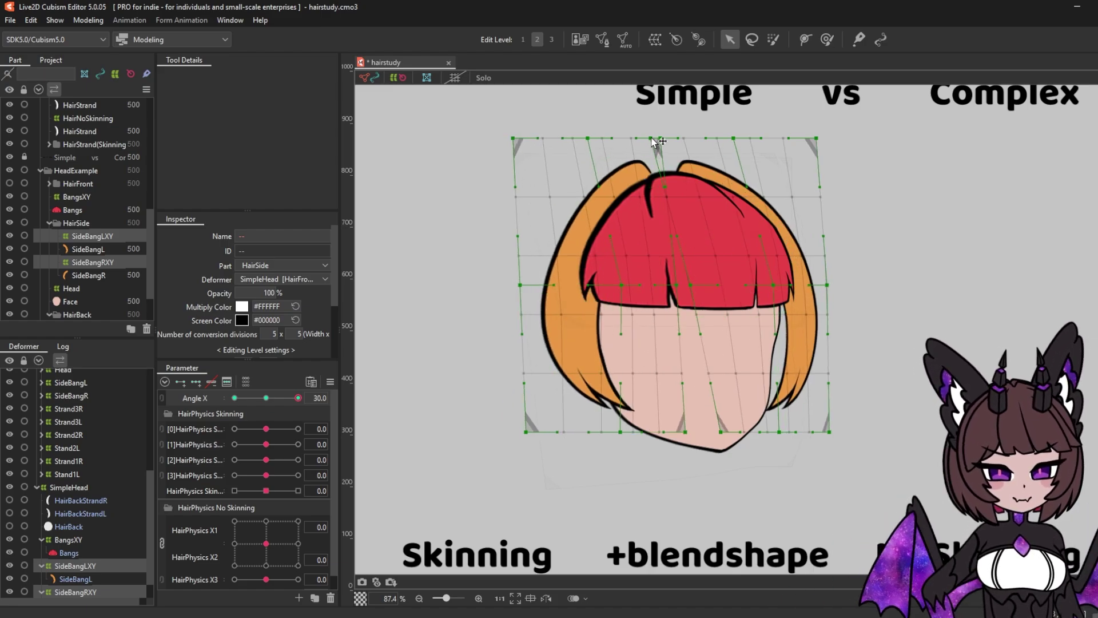
Fine-tune the inner, centre and lower points of SideBangRXY and SideBangLXY at Angle X 30 so both bangs slant right
{"action": "left_click_drag", "start_coordinate": [660, 139], "coordinate": [669, 139]}
{"action": "left_click_drag", "start_coordinate": [685, 432], "coordinate": [696, 431]}
{"action": "left_click_drag", "start_coordinate": [266, 398], "coordinate": [298, 397]}
{"action": "left_click_drag", "start_coordinate": [615, 285], "coordinate": [620, 285]}
{"action": "left_click_drag", "start_coordinate": [632, 432], "coordinate": [636, 432]}
{"action": "left_click_drag", "start_coordinate": [526, 432], "coordinate": [521, 431]}
{"action": "mouse_move", "coordinate": [298, 397]}
{"action": "left_mouse_down"}
{"action": "mouse_move", "coordinate": [263, 399]}
{"action": "mouse_move", "coordinate": [320, 400]}
{"action": "mouse_move", "coordinate": [242, 400]}
{"action": "mouse_move", "coordinate": [309, 400]}
{"action": "left_mouse_up"}
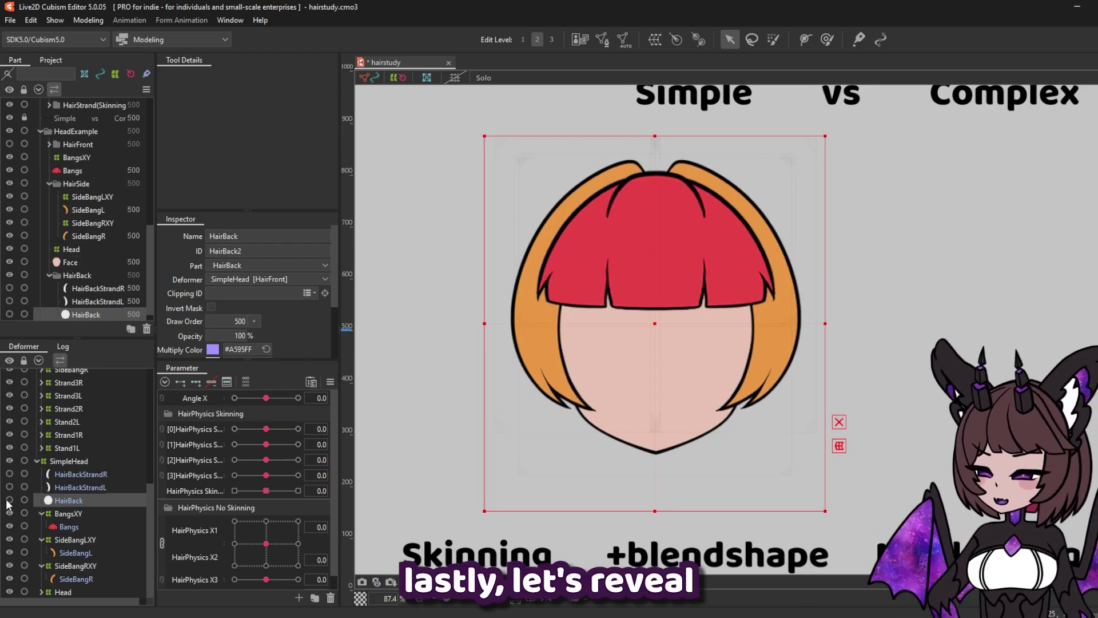
Show the hidden back hair layers and create parent warp deformers HairBackRXY, HairBackLXY and HairBack for the two strands and the back hair
{"action": "left_click_drag", "start_coordinate": [9, 488], "coordinate": [9, 474]}
{"action": "left_click", "coordinate": [86, 487]}
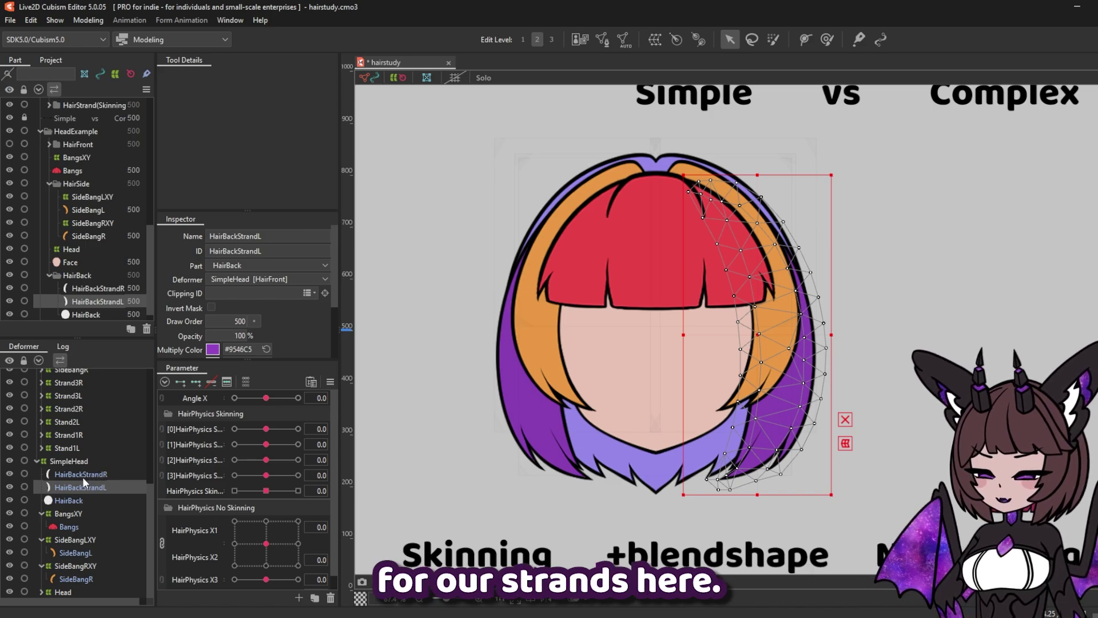
{"action": "left_click", "coordinate": [83, 476]}
{"action": "left_click", "coordinate": [83, 487]}
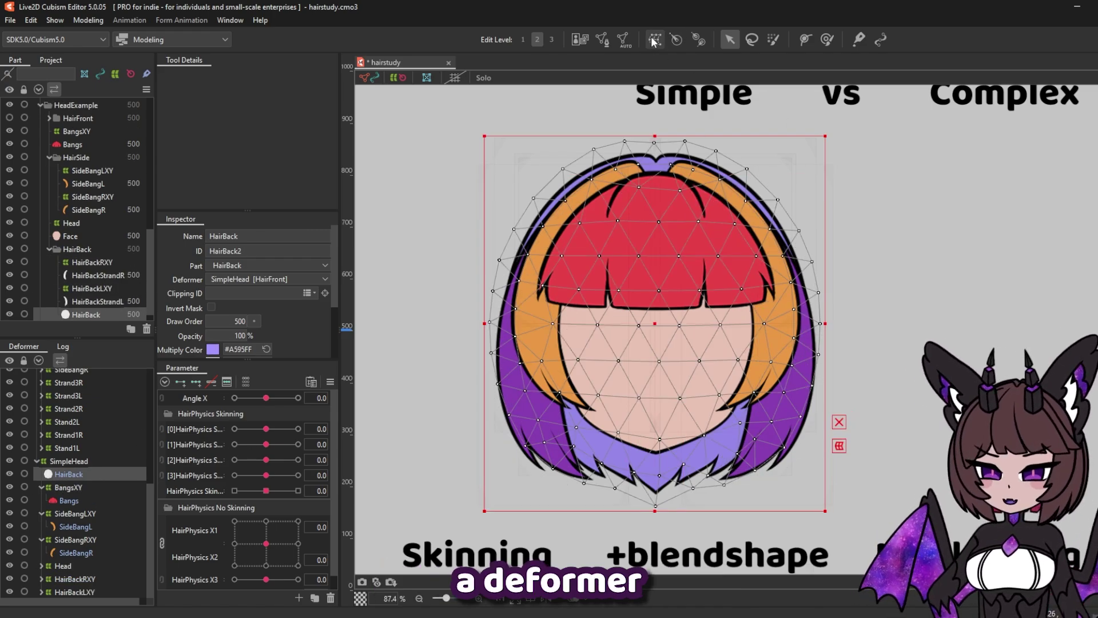
{"action": "left_click", "coordinate": [655, 39]}
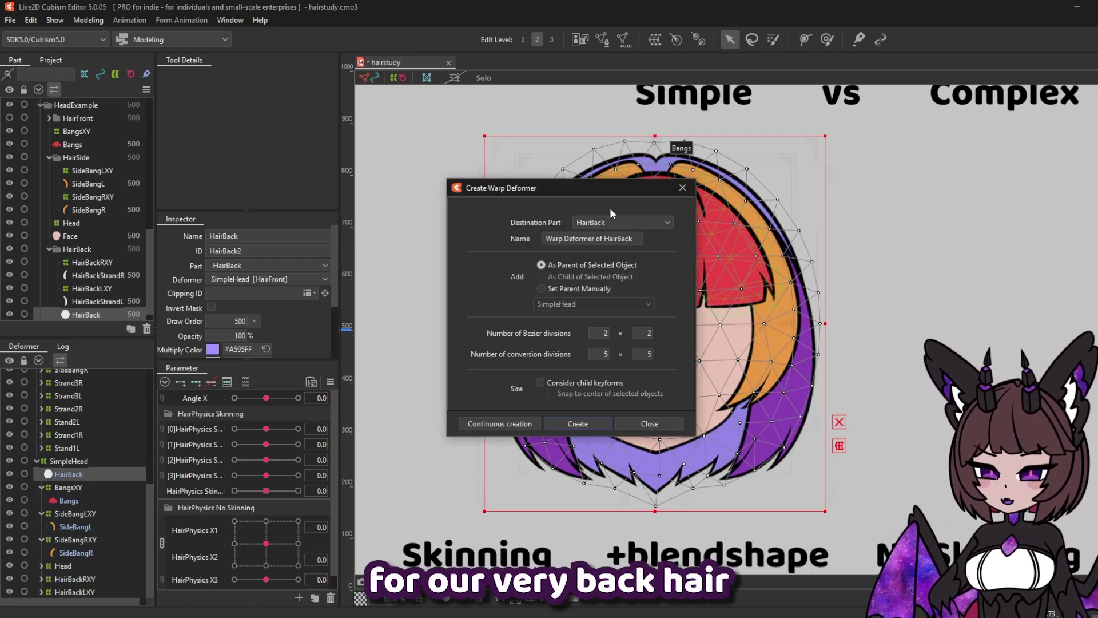
{"action": "triple_click", "coordinate": [636, 241]}
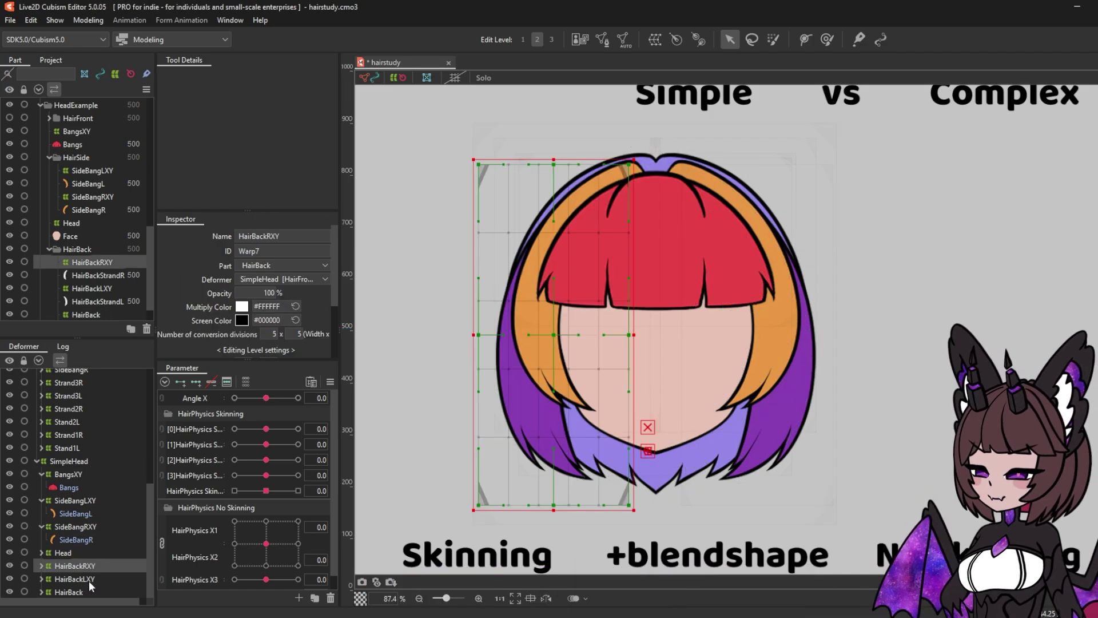
Add three keyforms on Angle X to the HairBackRXY and HairBackLXY warp deformers
{"action": "left_click", "coordinate": [87, 581]}
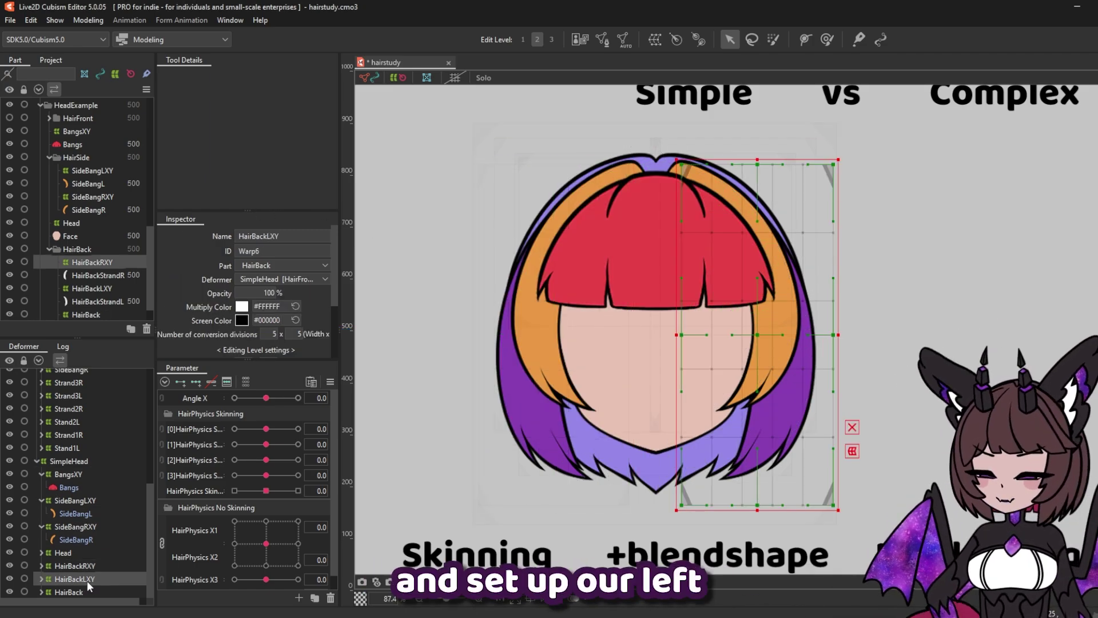
{"action": "left_click", "coordinate": [74, 566], "text": "ctrl"}
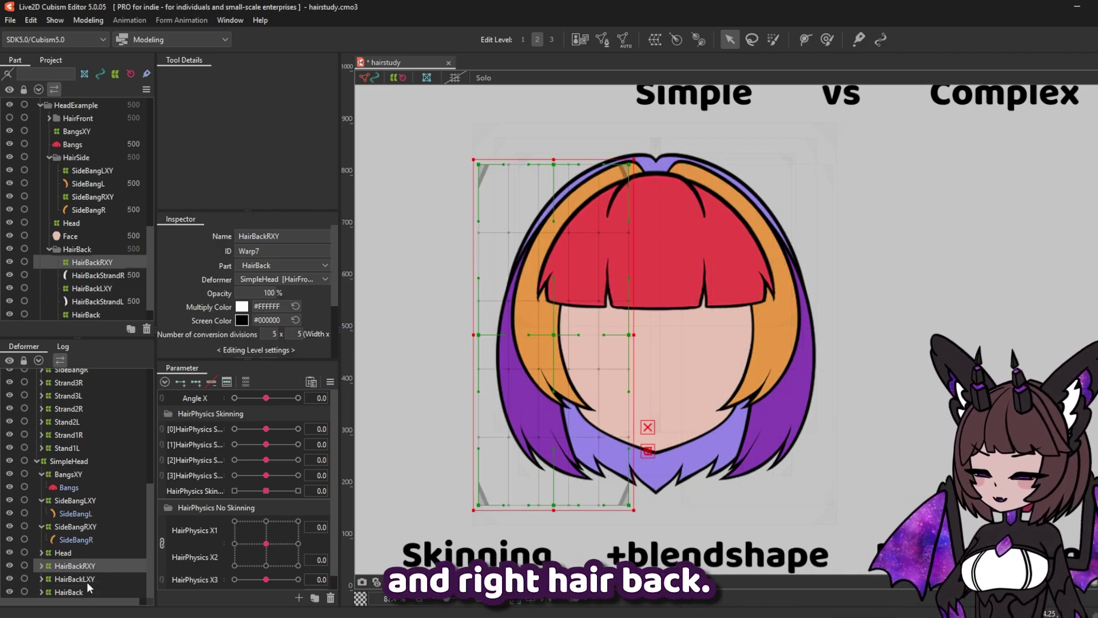
{"action": "left_click", "coordinate": [199, 398]}
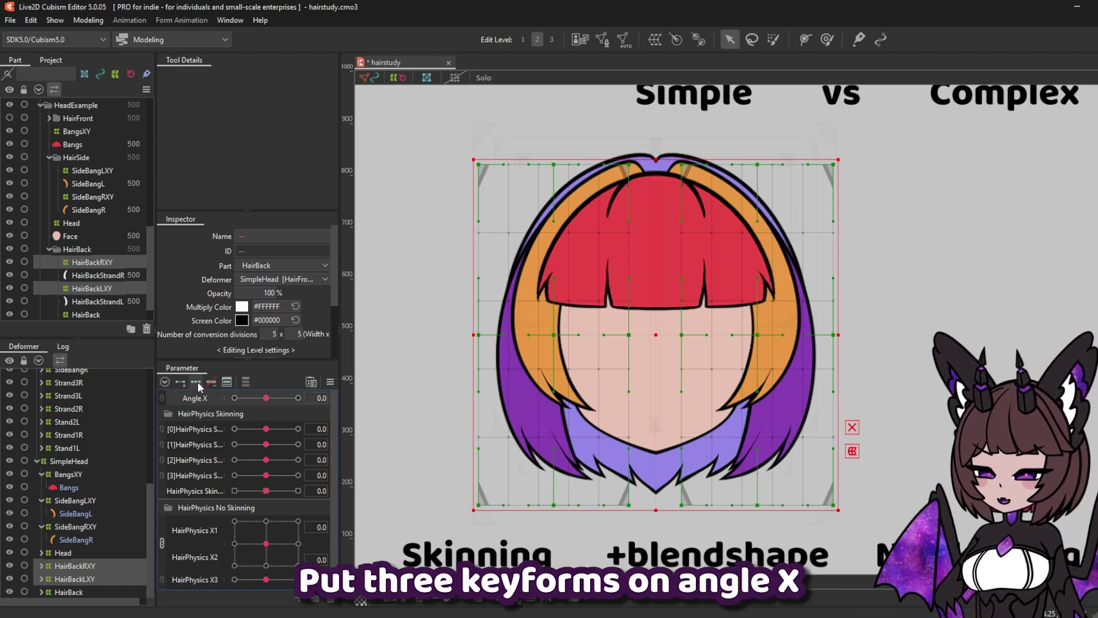
{"action": "left_click", "coordinate": [197, 381]}
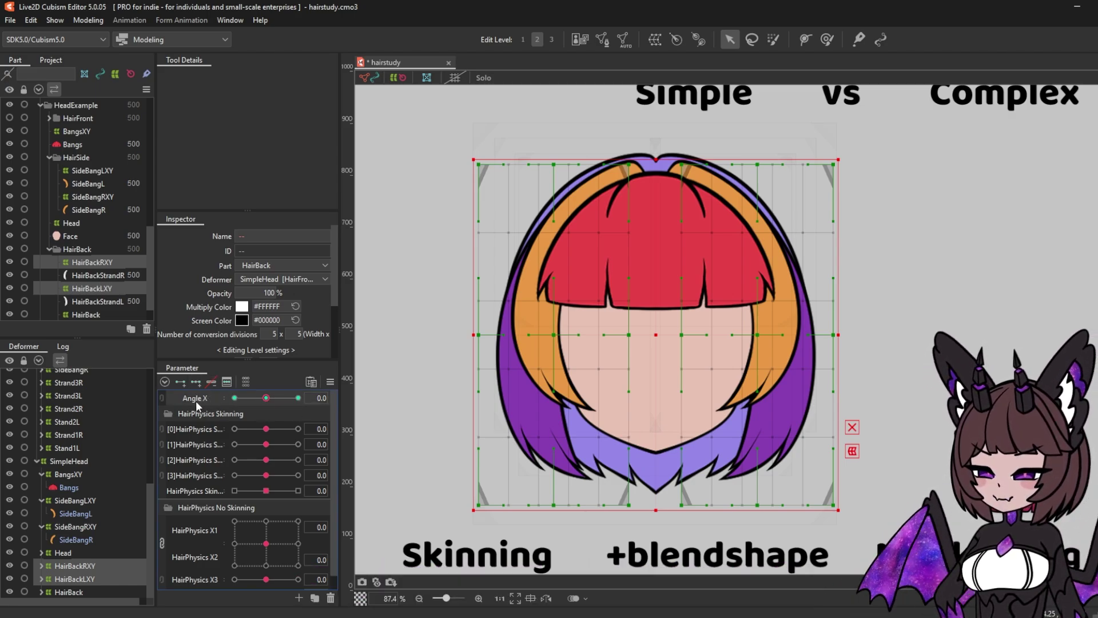
At Angle X -30, shift the inner edge of HairBackLXY left and its middle column slightly left to widen the back strand
{"action": "left_click_drag", "start_coordinate": [266, 398], "coordinate": [237, 400]}
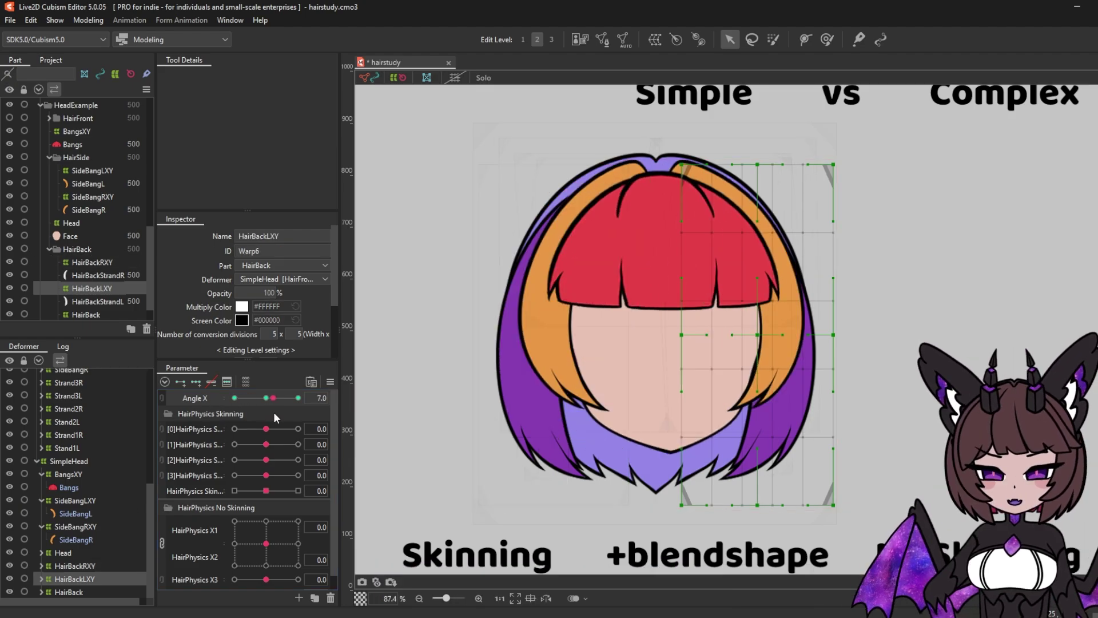
{"action": "left_click_drag", "start_coordinate": [273, 412], "coordinate": [226, 413]}
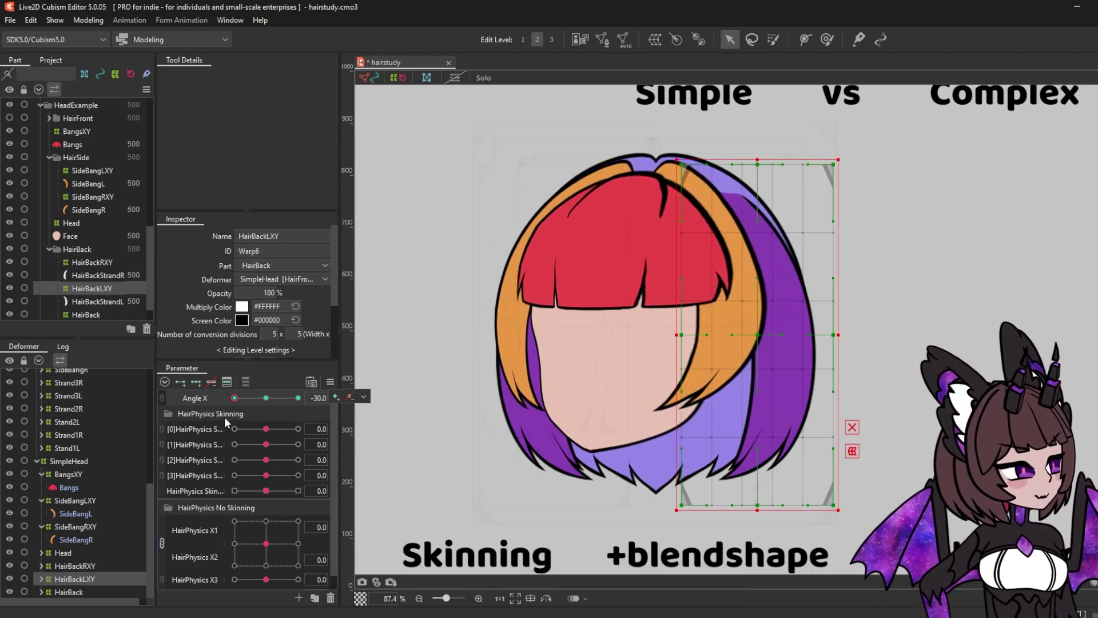
{"action": "left_click", "coordinate": [363, 397]}
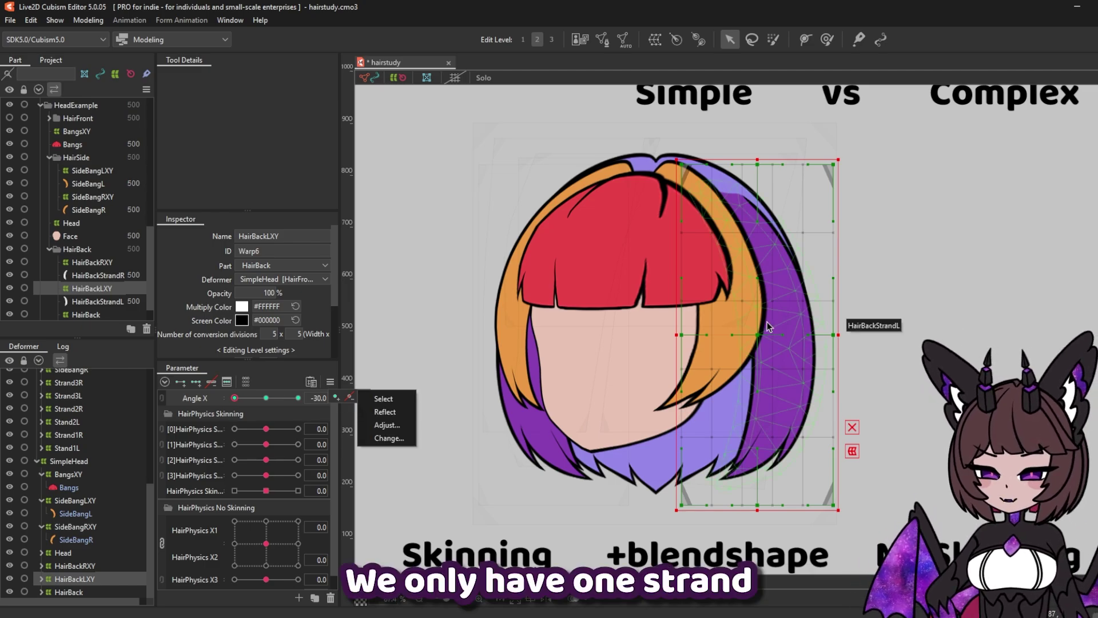
{"action": "left_click", "coordinate": [852, 428]}
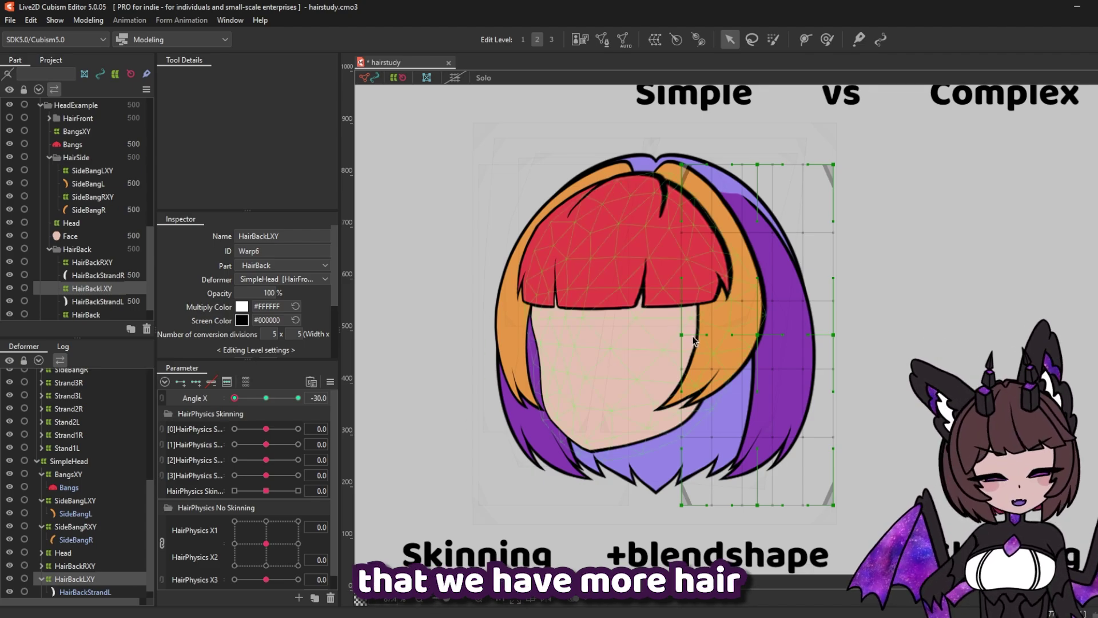
{"action": "left_click_drag", "start_coordinate": [683, 335], "coordinate": [632, 337]}
{"action": "left_click_drag", "start_coordinate": [681, 505], "coordinate": [639, 505]}
{"action": "left_click_drag", "start_coordinate": [681, 165], "coordinate": [634, 164]}
{"action": "left_click_drag", "start_coordinate": [757, 505], "coordinate": [734, 505]}
{"action": "left_click_drag", "start_coordinate": [757, 335], "coordinate": [740, 335]}
{"action": "left_click_drag", "start_coordinate": [757, 164], "coordinate": [751, 163]}
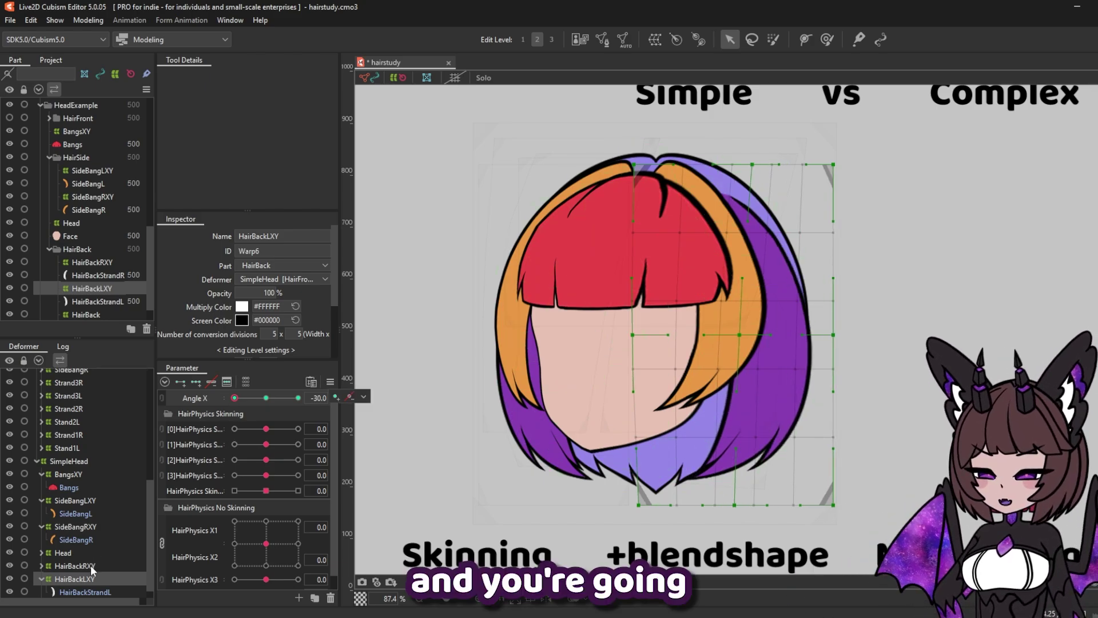
Add three Angle X keyforms to the HairBack warp and shift its middle column slightly right at Angle X -30
{"action": "left_click", "coordinate": [68, 597]}
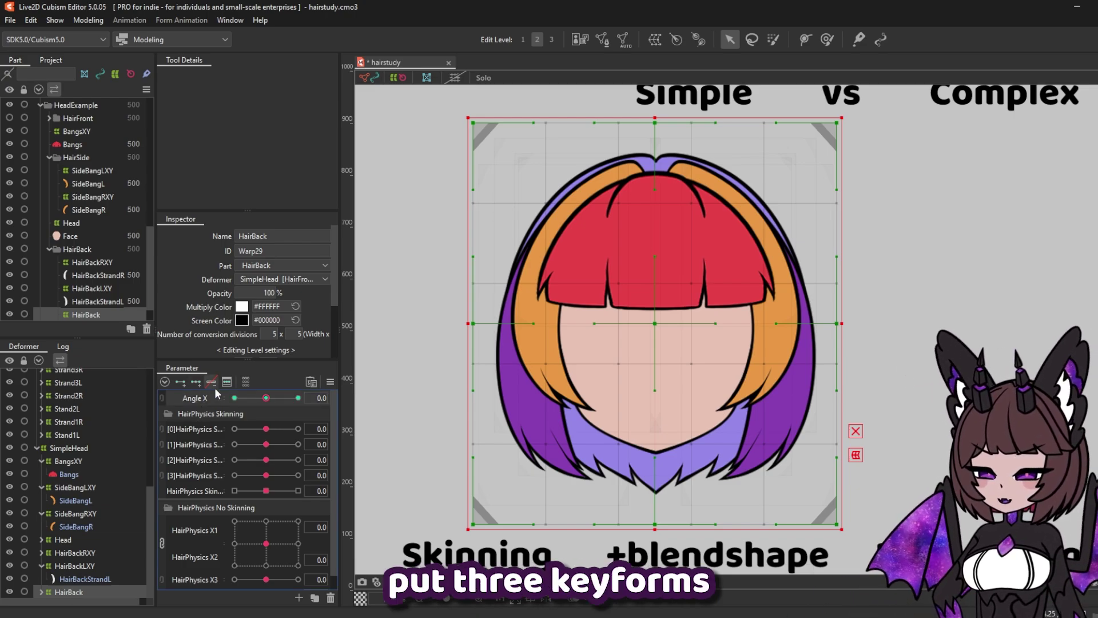
{"action": "left_click_drag", "start_coordinate": [267, 398], "coordinate": [234, 398]}
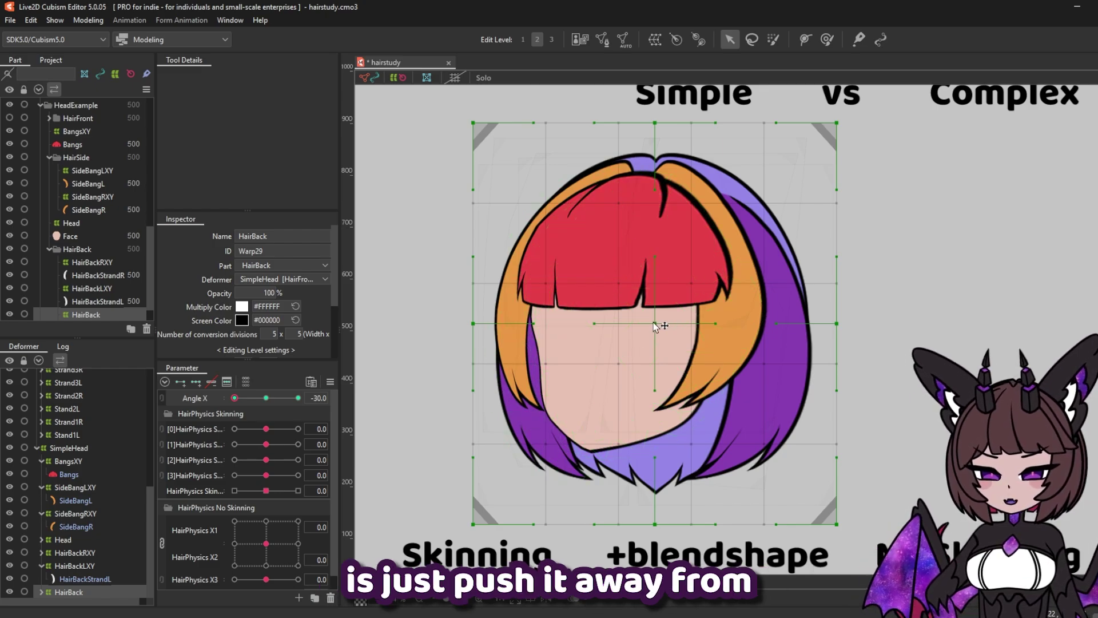
{"action": "left_click_drag", "start_coordinate": [656, 324], "coordinate": [674, 330]}
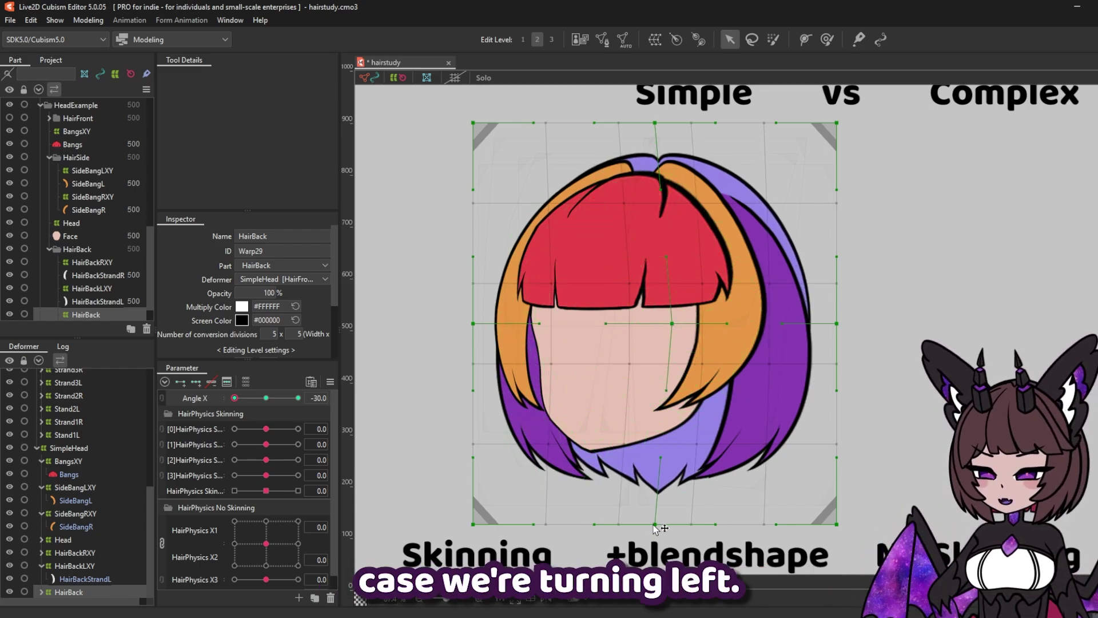
{"action": "left_click_drag", "start_coordinate": [656, 525], "coordinate": [676, 527]}
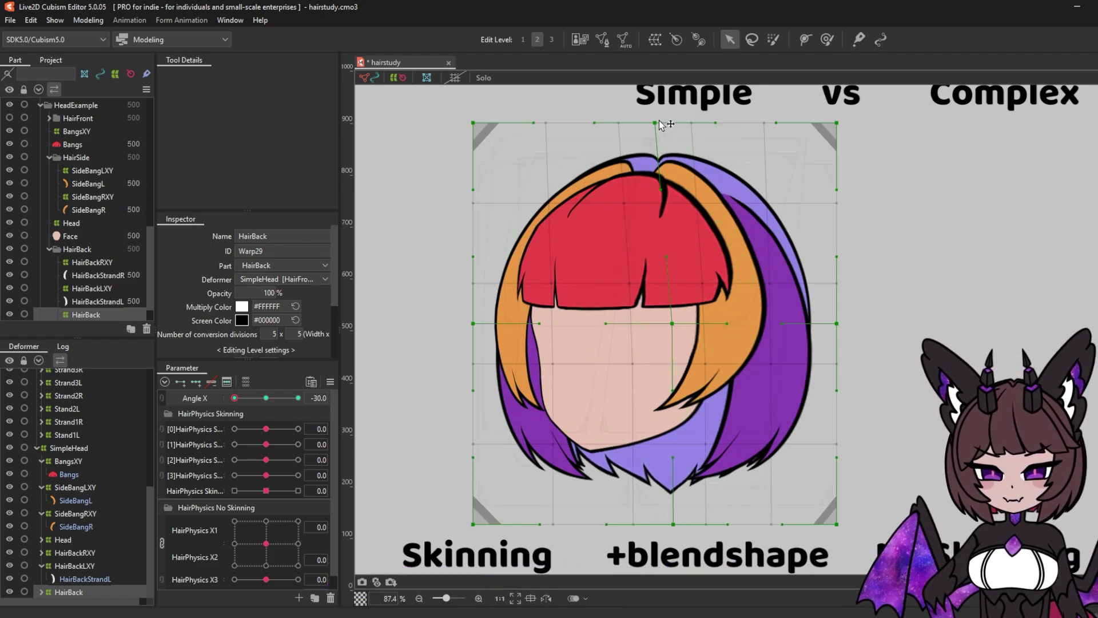
{"action": "left_click_drag", "start_coordinate": [659, 123], "coordinate": [668, 123]}
{"action": "left_click_drag", "start_coordinate": [667, 184], "coordinate": [633, 187]}
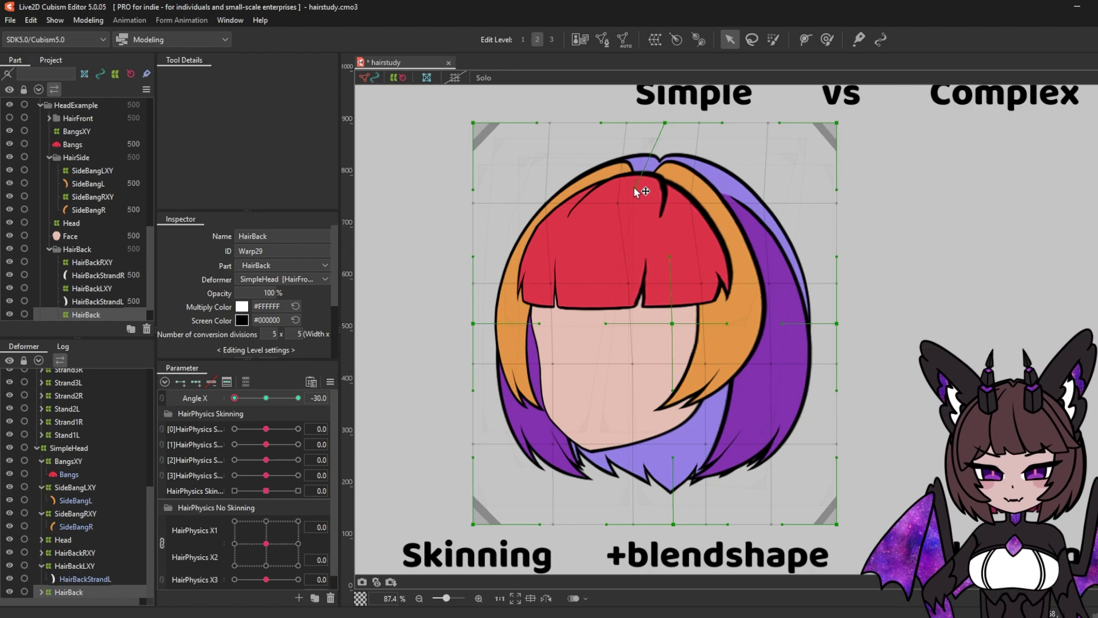
Reflect the HairBack warp's Angle X -30 motion horizontally onto the opposite side
{"action": "left_click", "coordinate": [330, 381]}
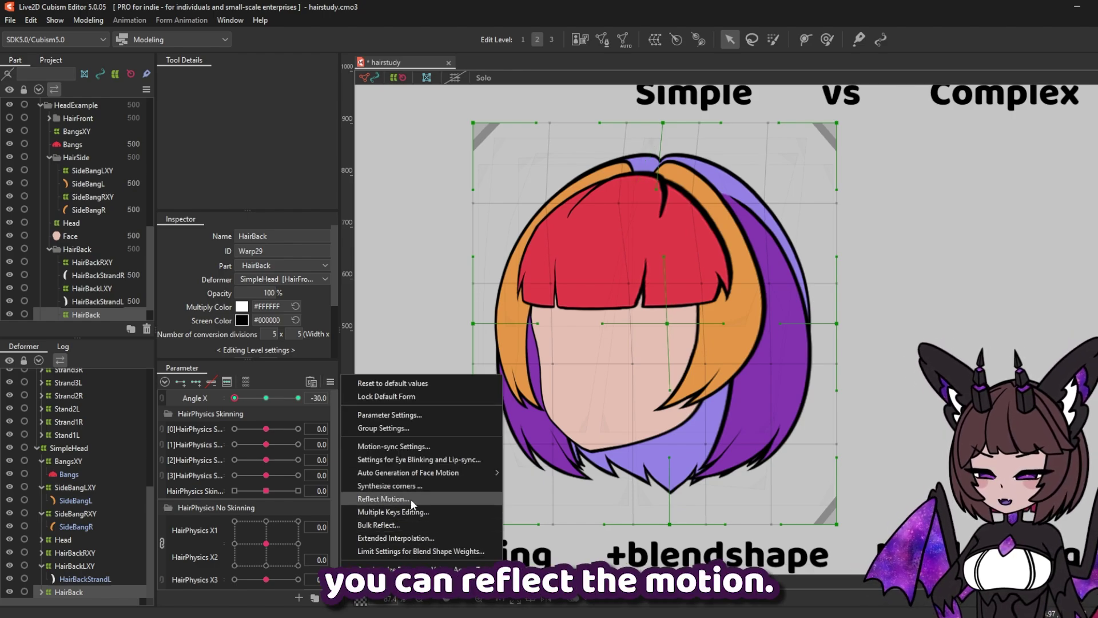
{"action": "left_click", "coordinate": [410, 499]}
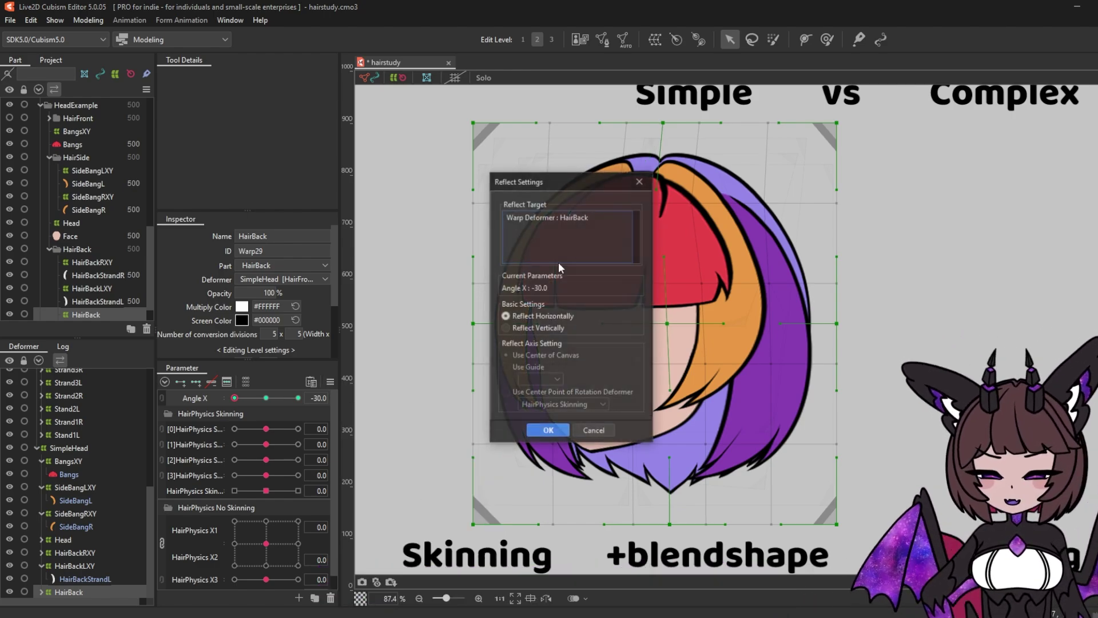
{"action": "left_click", "coordinate": [548, 431]}
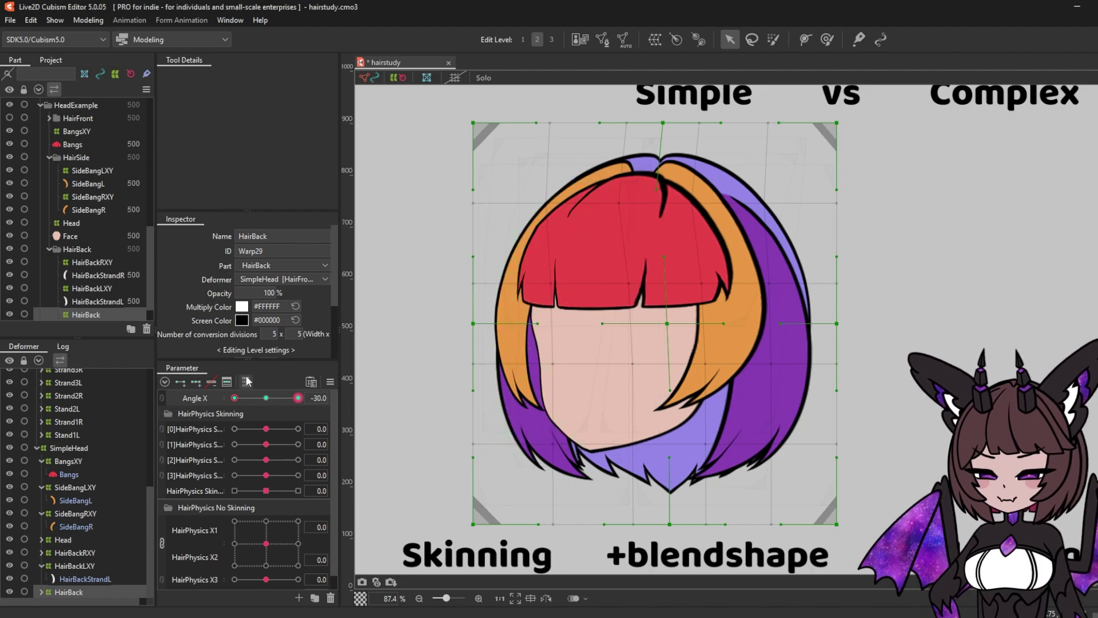
Sweep Angle X through its range to check the head turn with nothing selected
{"action": "left_click", "coordinate": [387, 360]}
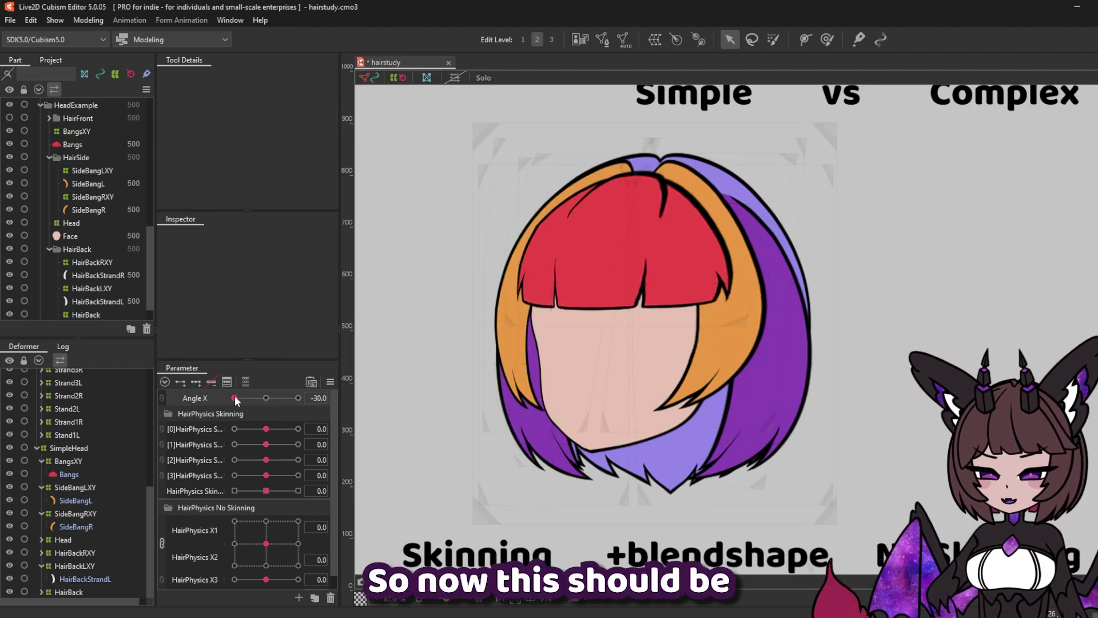
{"action": "left_click_drag", "start_coordinate": [234, 397], "coordinate": [358, 416]}
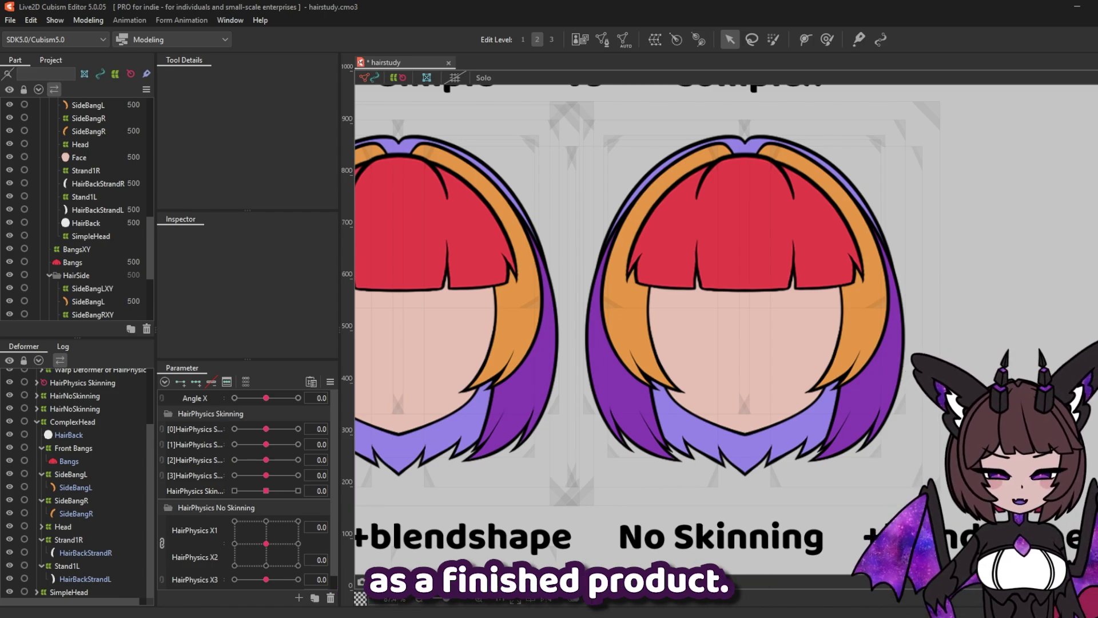
{"action": "mouse_move", "coordinate": [266, 398]}
{"action": "left_mouse_down"}
{"action": "mouse_move", "coordinate": [212, 399]}
{"action": "mouse_move", "coordinate": [299, 398]}
{"action": "mouse_move", "coordinate": [213, 390]}
{"action": "mouse_move", "coordinate": [309, 396]}
{"action": "mouse_move", "coordinate": [210, 407]}
{"action": "mouse_move", "coordinate": [312, 410]}
{"action": "mouse_move", "coordinate": [202, 411]}
{"action": "mouse_move", "coordinate": [301, 405]}
{"action": "mouse_move", "coordinate": [218, 405]}
{"action": "mouse_move", "coordinate": [284, 403]}
{"action": "mouse_move", "coordinate": [266, 403]}
{"action": "left_mouse_up"}
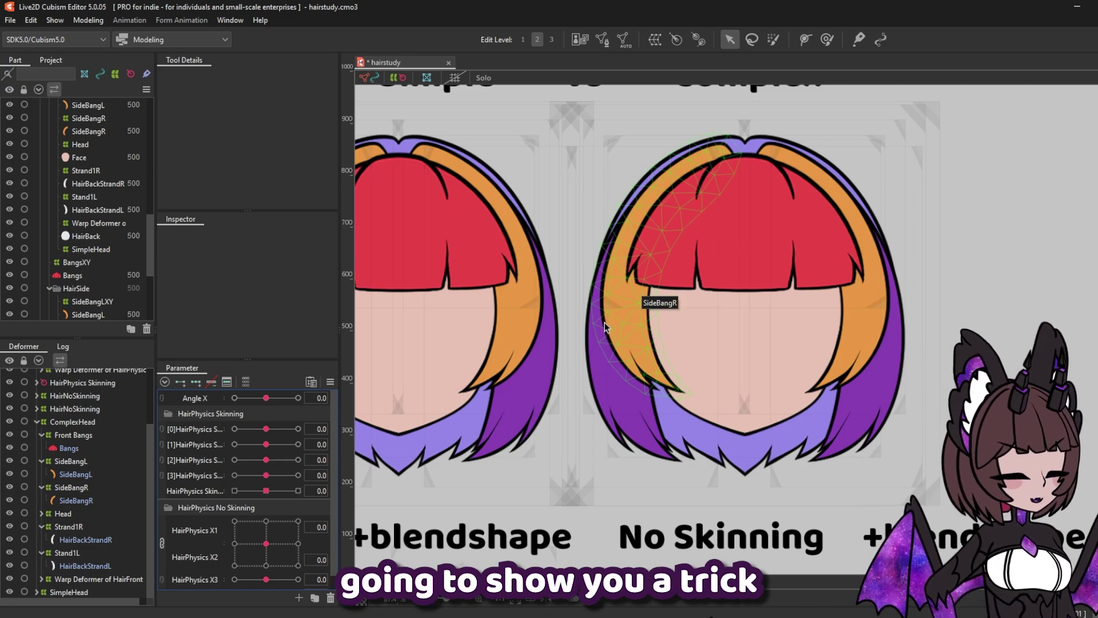
Duplicate the complex head's SideBangL and SideBangR together with their parent warp deformers
{"action": "left_click", "coordinate": [629, 342]}
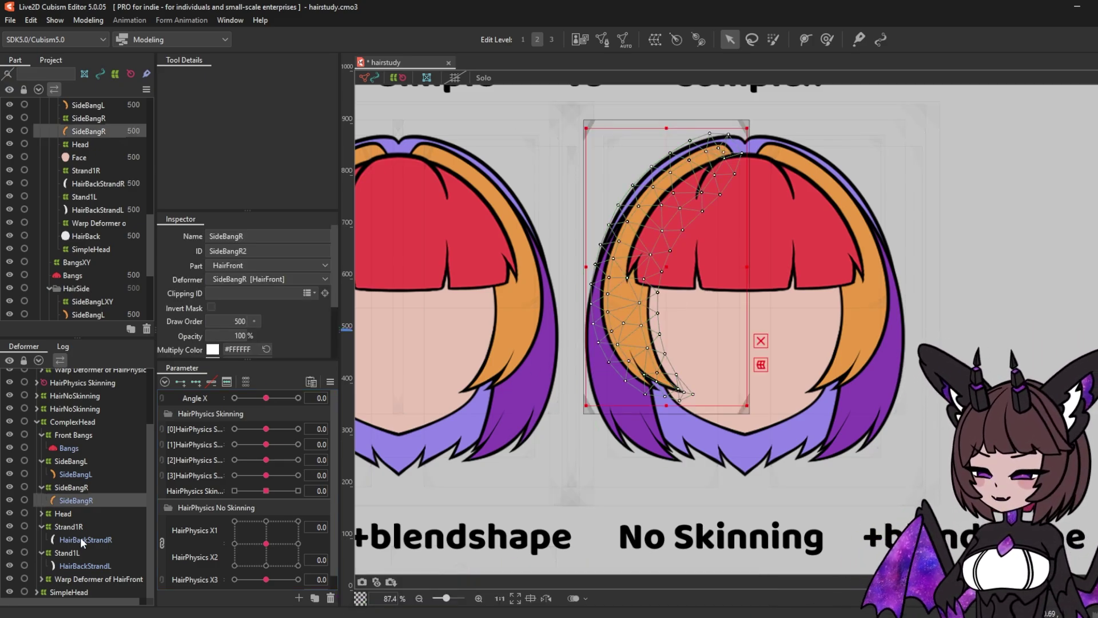
{"action": "left_click", "coordinate": [76, 488], "text": "ctrl"}
{"action": "left_click", "coordinate": [81, 475], "text": "ctrl"}
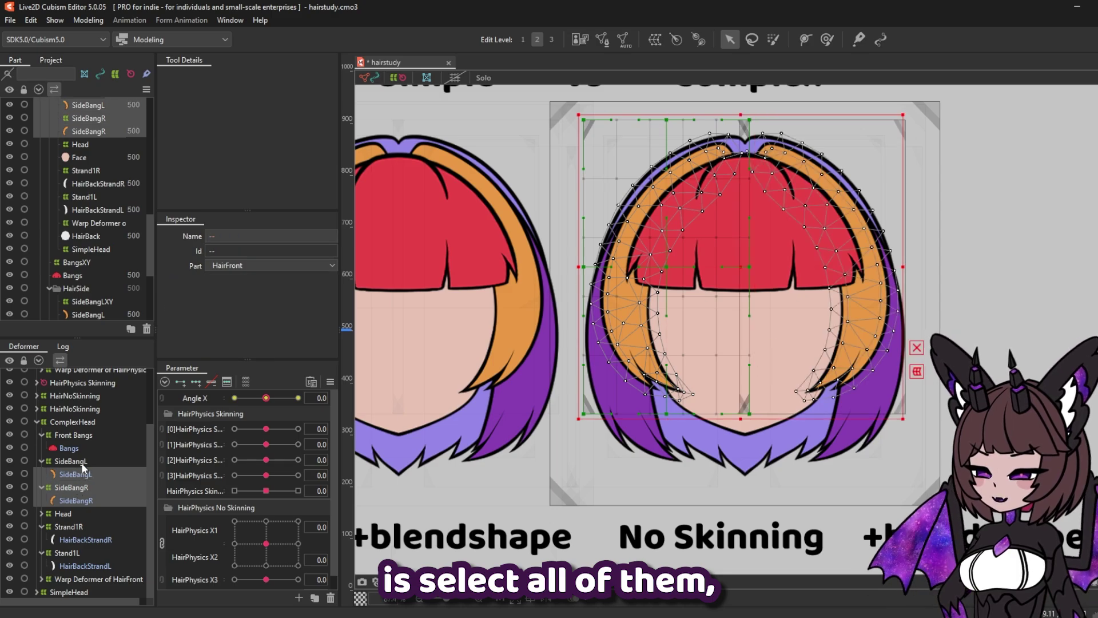
{"action": "left_click", "coordinate": [82, 464], "text": "ctrl"}
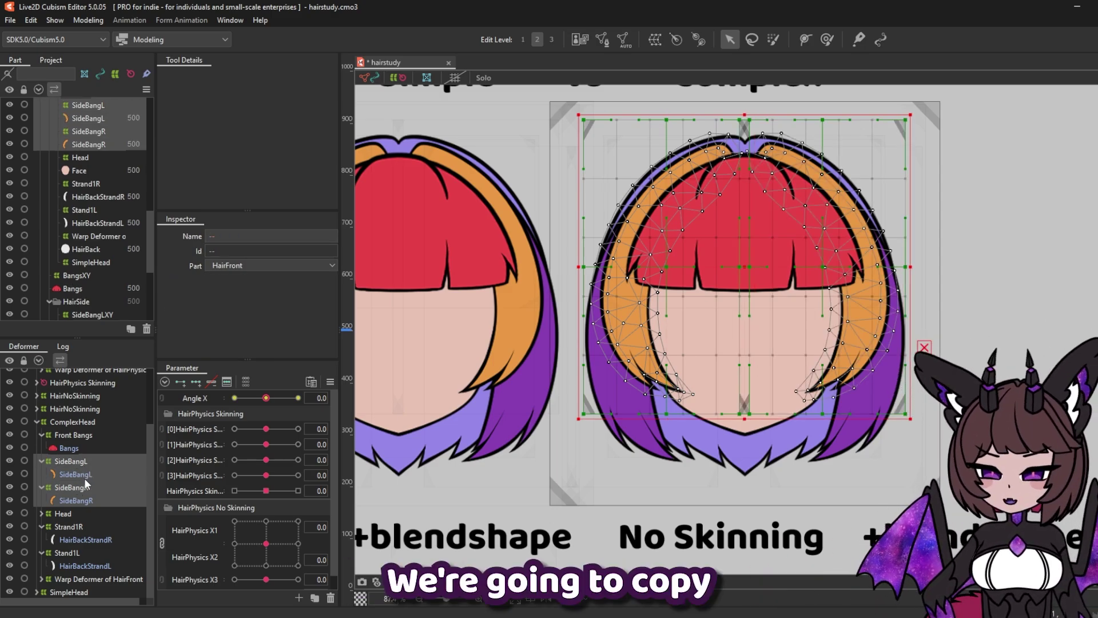
{"action": "key", "text": "ctrl+c"}
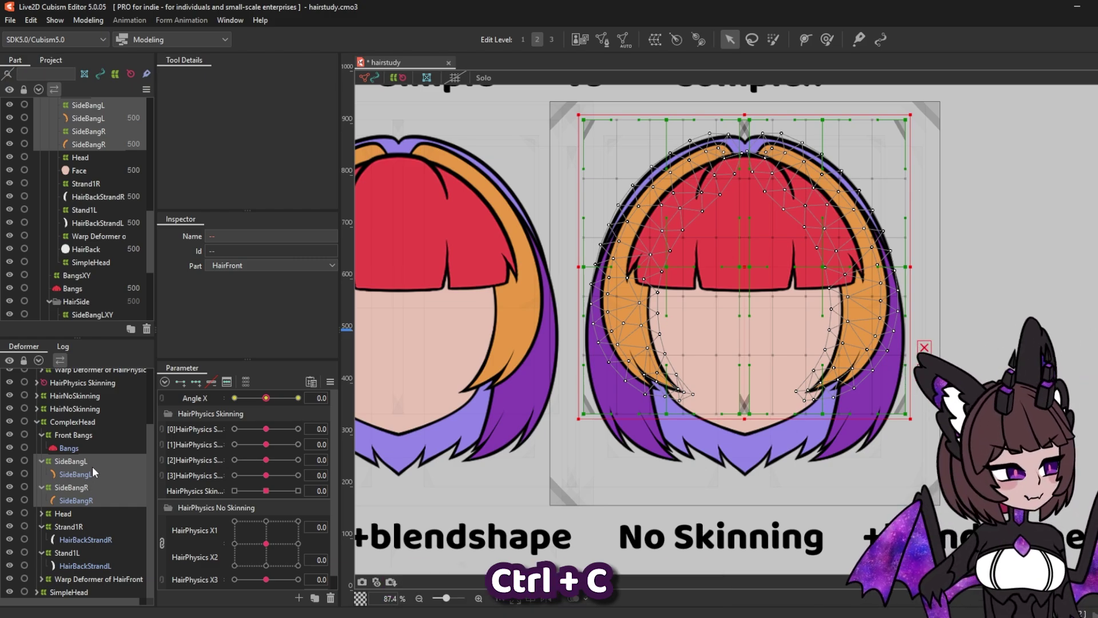
{"action": "key", "text": "ctrl+v"}
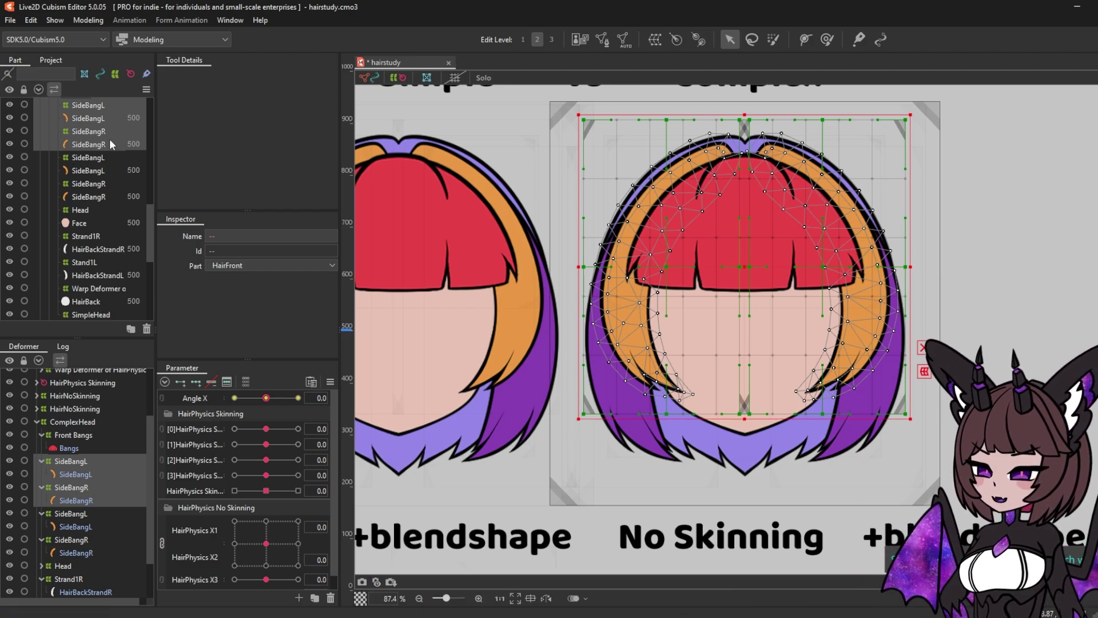
Move the duplicated side bangs below Strand1R in the part order, with their warps named SideBangLBack and SideBangRBack
{"action": "left_click_drag", "start_coordinate": [83, 133], "coordinate": [87, 232]}
{"action": "mouse_move", "coordinate": [266, 398]}
{"action": "left_mouse_down"}
{"action": "mouse_move", "coordinate": [208, 395]}
{"action": "mouse_move", "coordinate": [312, 396]}
{"action": "mouse_move", "coordinate": [235, 396]}
{"action": "mouse_move", "coordinate": [294, 386]}
{"action": "mouse_move", "coordinate": [217, 398]}
{"action": "mouse_move", "coordinate": [298, 398]}
{"action": "mouse_move", "coordinate": [226, 397]}
{"action": "mouse_move", "coordinate": [296, 403]}
{"action": "mouse_move", "coordinate": [246, 406]}
{"action": "left_mouse_up"}
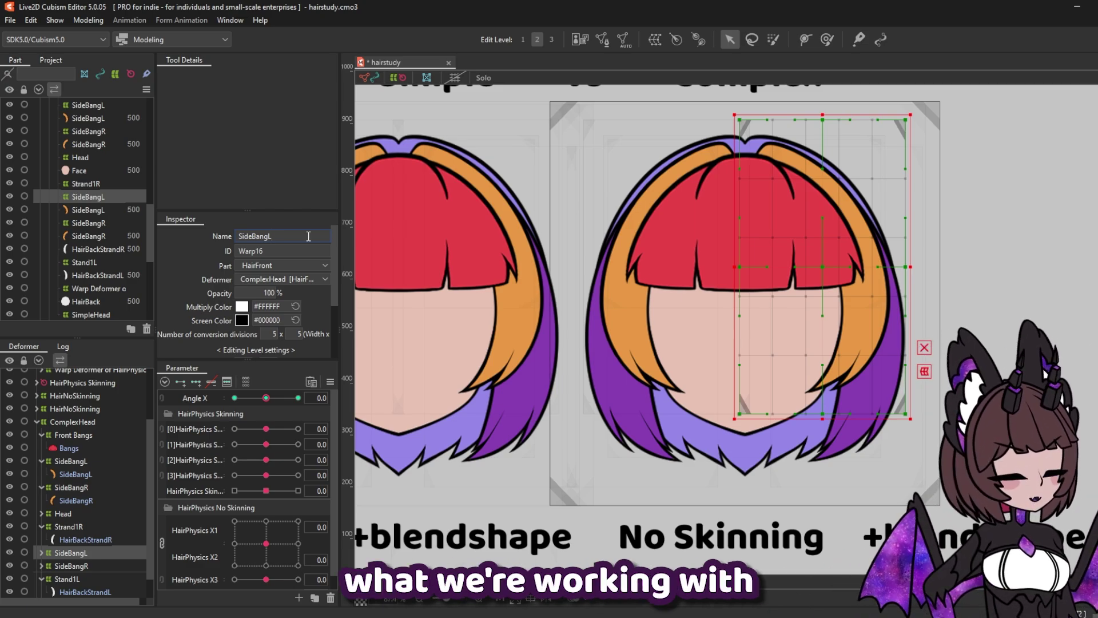
{"action": "left_click", "coordinate": [80, 565]}
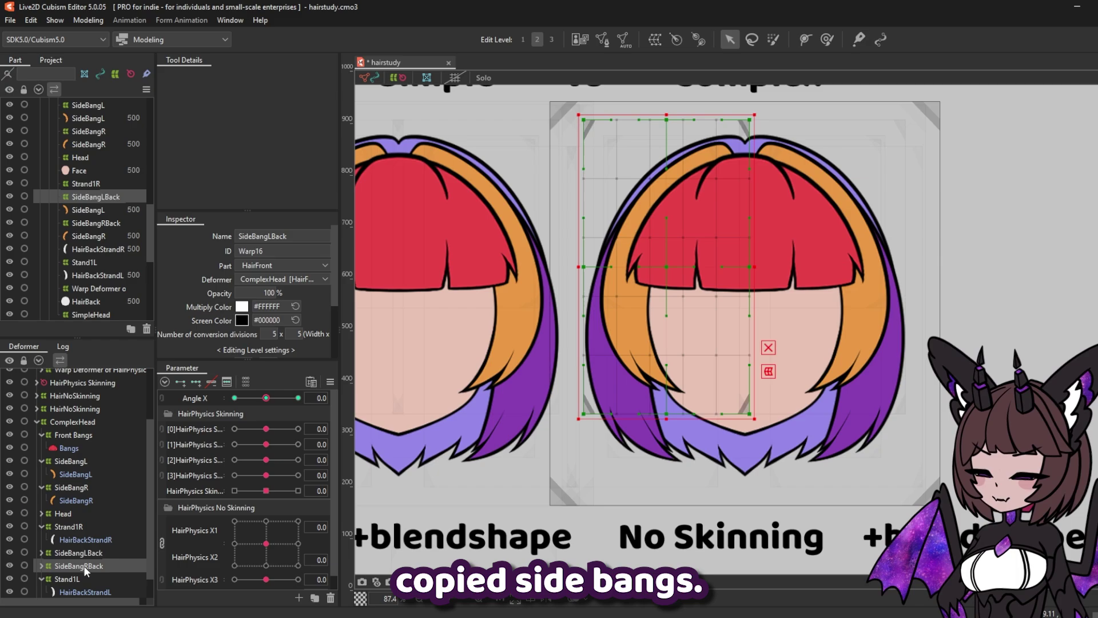
With Angle X at -30, bend the middle of the SideBangRBack warp towards the face to add volume behind the front side bang
{"action": "left_click_drag", "start_coordinate": [266, 398], "coordinate": [234, 398]}
{"action": "scroll", "coordinate": [624, 319], "scroll_direction": "up", "scroll_amount": 3}
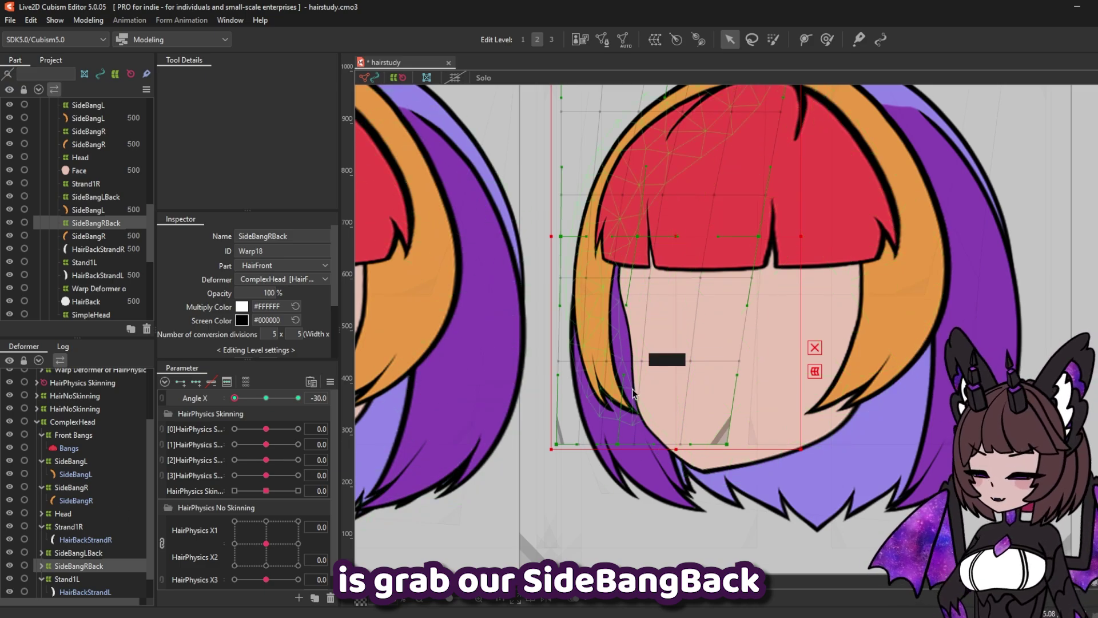
{"action": "left_click_drag", "start_coordinate": [637, 237], "coordinate": [669, 268]}
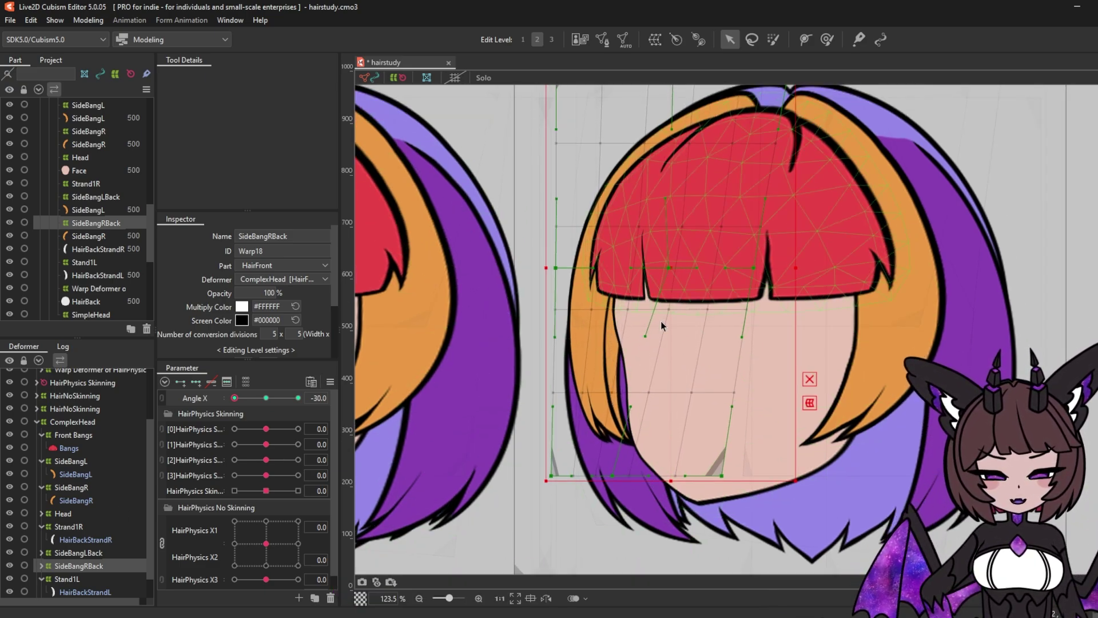
{"action": "left_click_drag", "start_coordinate": [617, 476], "coordinate": [606, 476]}
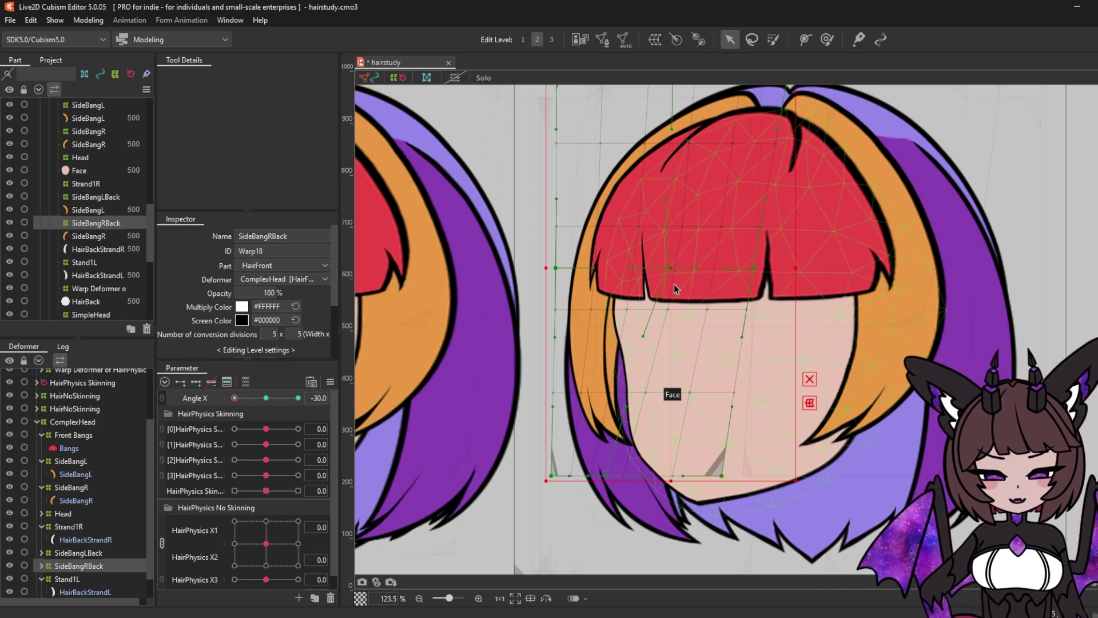
{"action": "left_click_drag", "start_coordinate": [670, 269], "coordinate": [678, 269]}
{"action": "key", "text": "ctrl+z"}
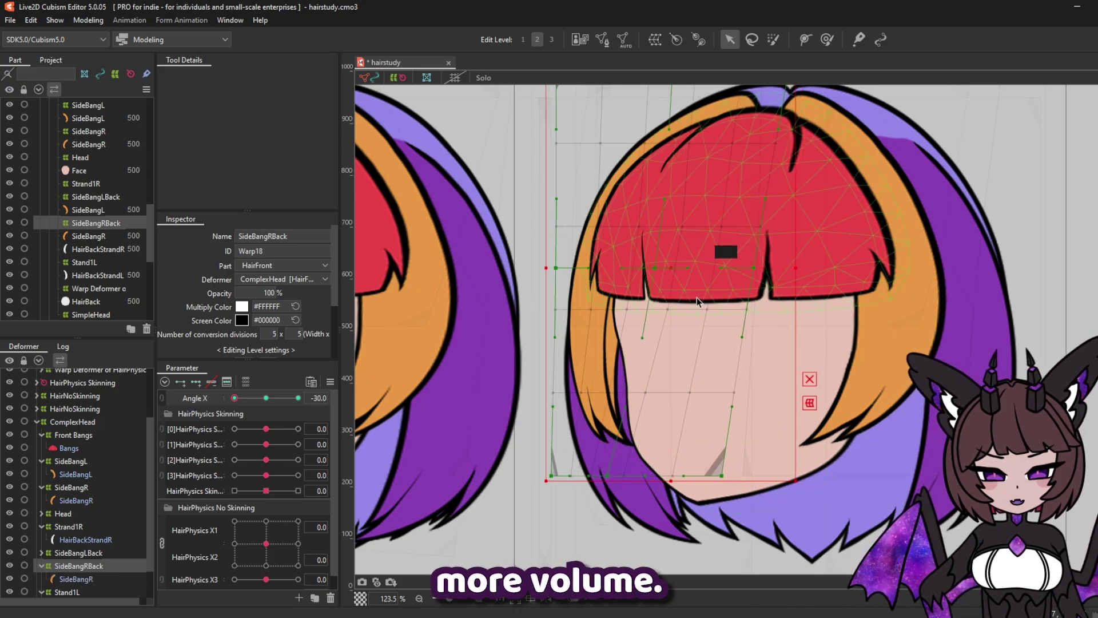
{"action": "left_click", "coordinate": [809, 379]}
{"action": "left_click_drag", "start_coordinate": [657, 266], "coordinate": [671, 269]}
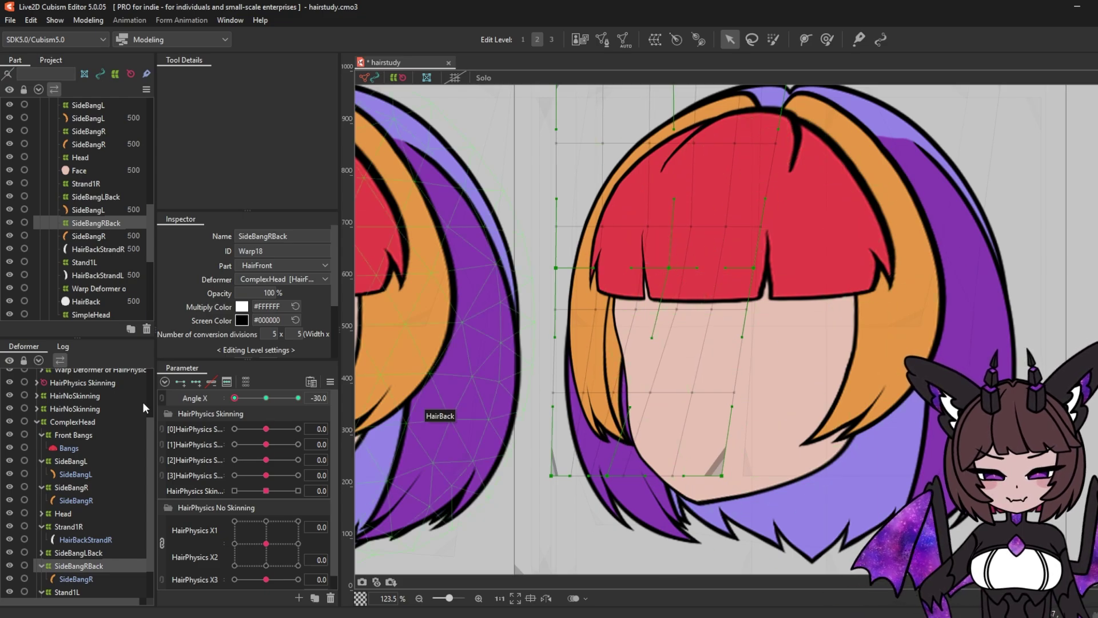
Sweep Angle X between its negative and positive sides to check how SideBangRBack and SideBangLBack follow the head turn
{"action": "mouse_move", "coordinate": [234, 398]}
{"action": "left_mouse_down"}
{"action": "mouse_move", "coordinate": [266, 398]}
{"action": "mouse_move", "coordinate": [221, 400]}
{"action": "mouse_move", "coordinate": [278, 402]}
{"action": "mouse_move", "coordinate": [225, 412]}
{"action": "mouse_move", "coordinate": [283, 411]}
{"action": "mouse_move", "coordinate": [220, 408]}
{"action": "left_mouse_up"}
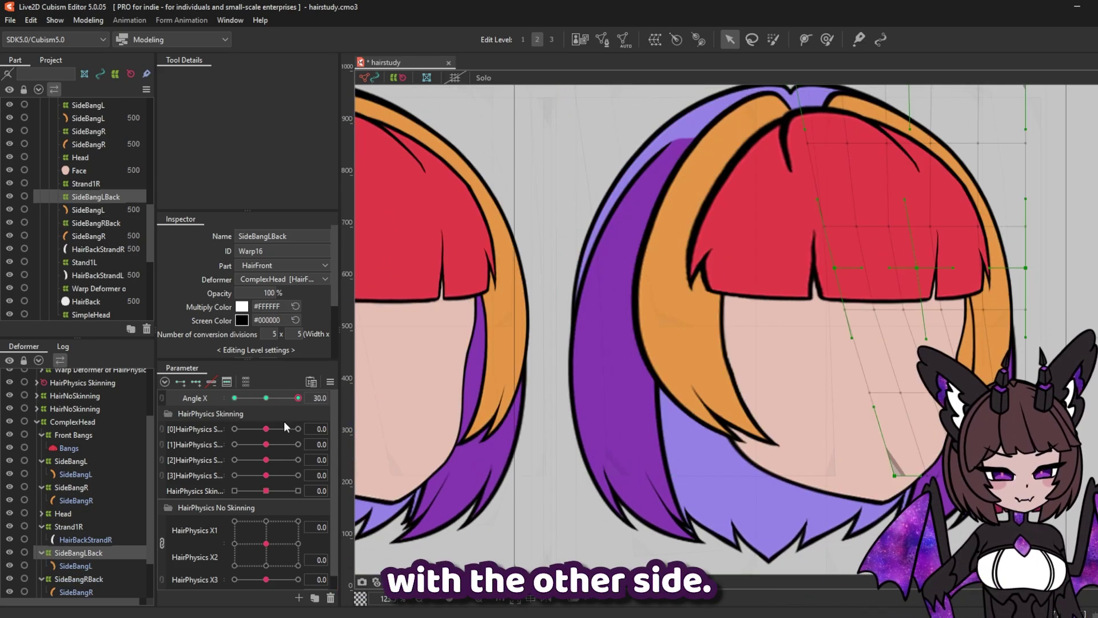
{"action": "left_click_drag", "start_coordinate": [283, 421], "coordinate": [297, 417]}
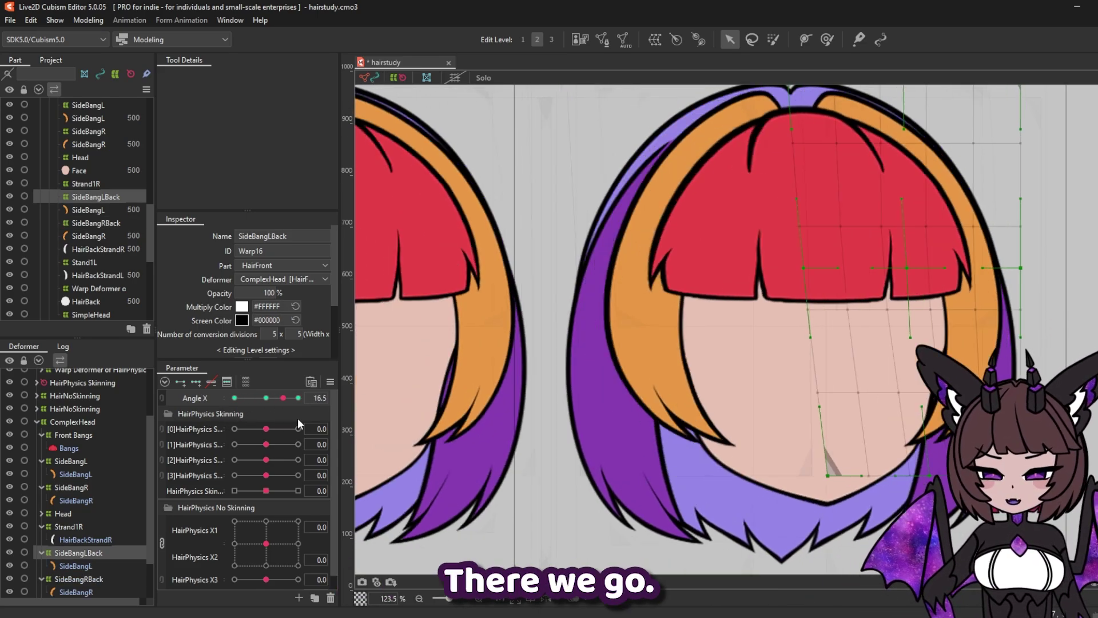
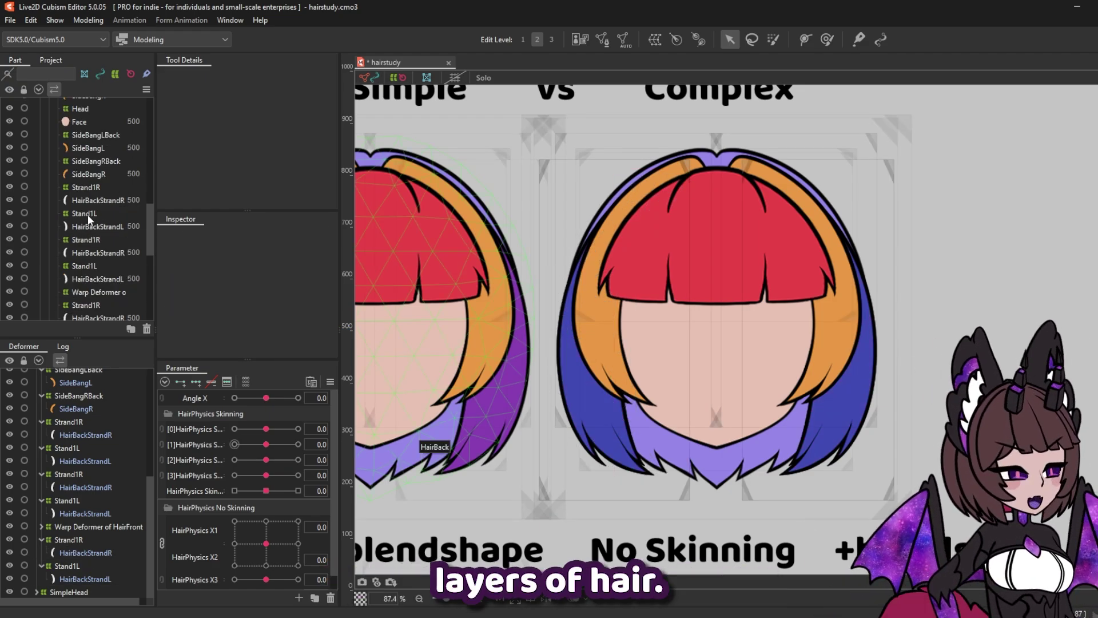
Rename the complex head's strand warp deformers, adding Front to the frontmost pair and Back to the rearmost pair
{"action": "left_click", "coordinate": [72, 565]}
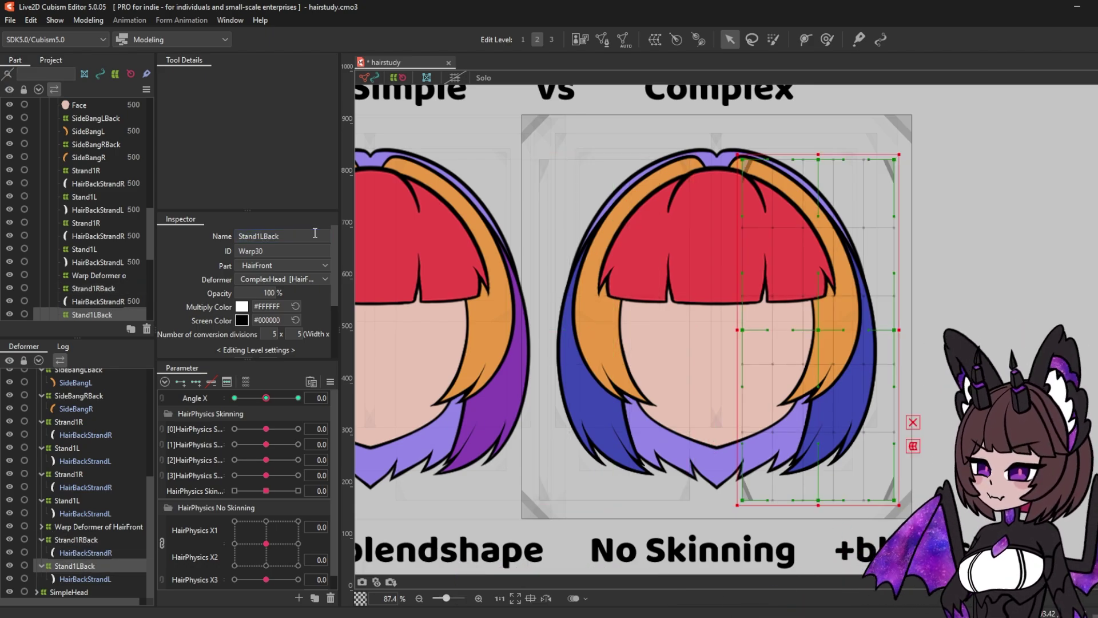
{"action": "left_click", "coordinate": [306, 239]}
{"action": "type", "text": "D"}
{"action": "key", "text": "BackSpace"}
{"action": "type", "text": "Front"}
{"action": "key", "text": "Return"}
{"action": "left_click", "coordinate": [67, 448]}
{"action": "left_click", "coordinate": [318, 240]}
{"action": "left_click", "coordinate": [61, 503]}
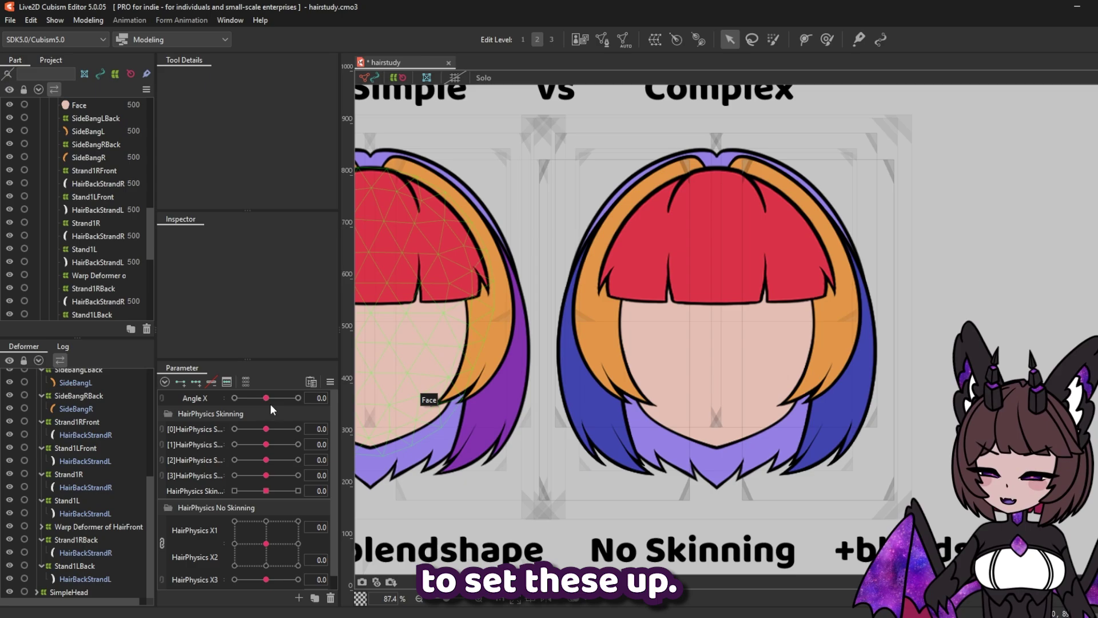
With Angle X at -30, shift the Stand1LFront warp inward towards the face to form the innermost hair layer
{"action": "left_click_drag", "start_coordinate": [265, 397], "coordinate": [207, 407]}
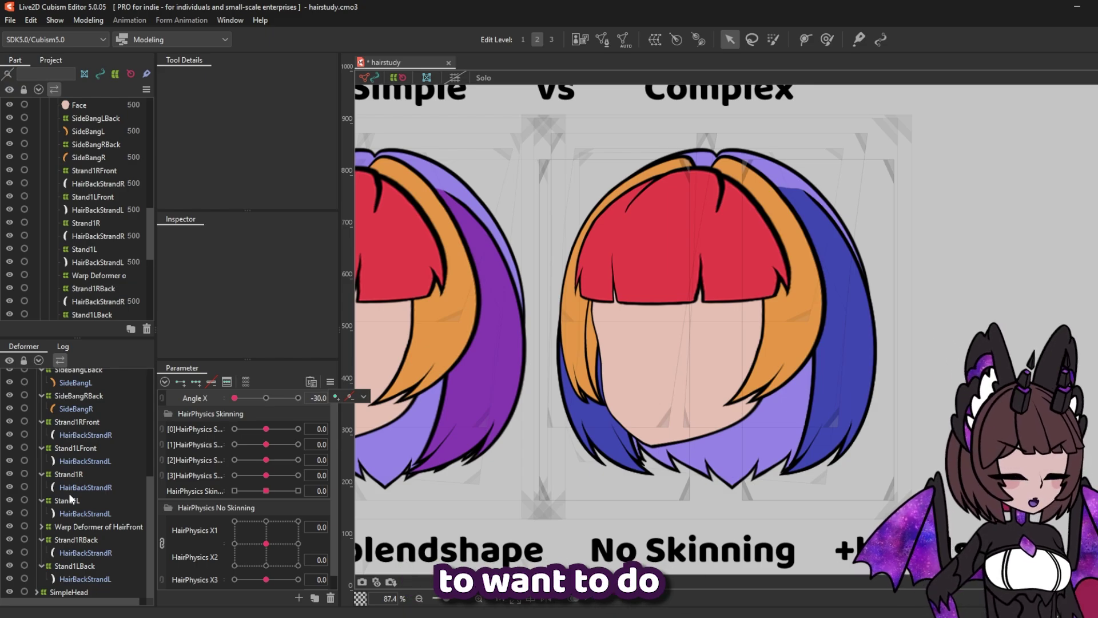
{"action": "left_click", "coordinate": [73, 422]}
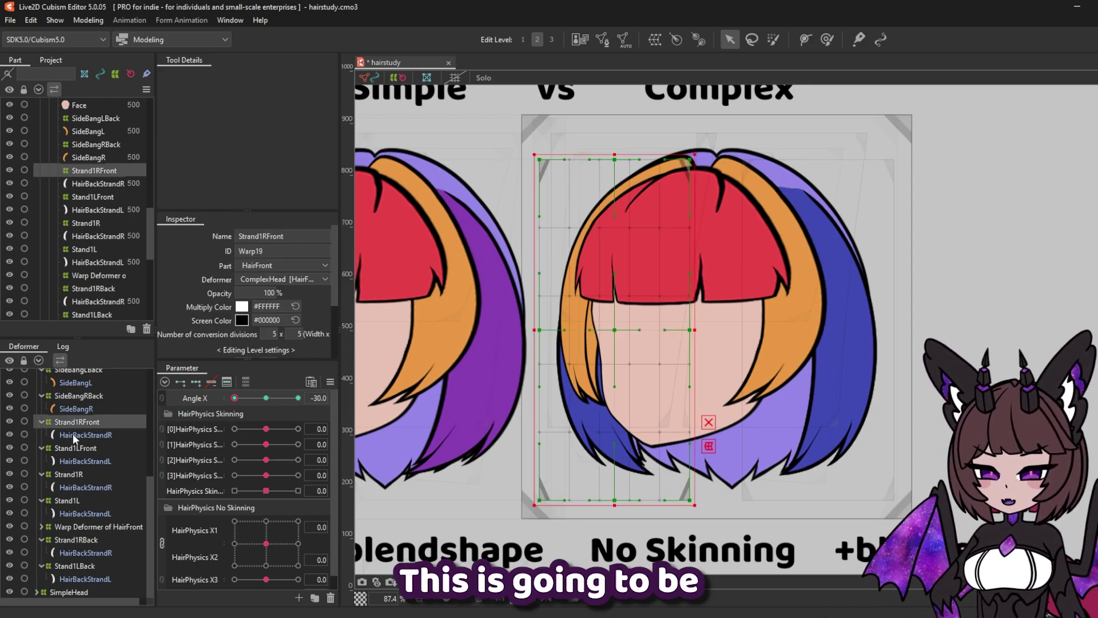
{"action": "left_click", "coordinate": [73, 449]}
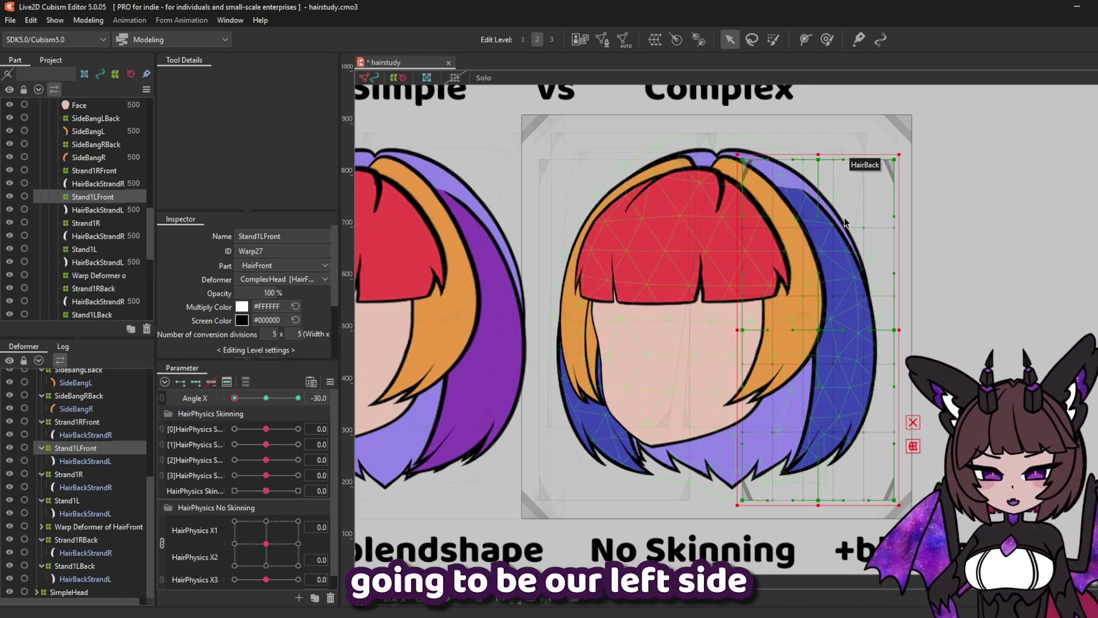
{"action": "key", "text": "Left"}
{"action": "key", "text": "Left"}
{"action": "key", "text": "Left"}
{"action": "key", "text": "Left"}
{"action": "key", "text": "Left"}
{"action": "key", "text": "Left"}
{"action": "key", "text": "Left"}
{"action": "key", "text": "Left"}
{"action": "key", "text": "Left"}
{"action": "key", "text": "Left"}
{"action": "key", "text": "Left"}
{"action": "key", "text": "Left"}
{"action": "key", "text": "Left"}
{"action": "key", "text": "Left"}
{"action": "key", "text": "Left"}
{"action": "key", "text": "Left"}
{"action": "key", "text": "Left"}
{"action": "key", "text": "Left"}
{"action": "key", "text": "Left"}
{"action": "key", "text": "Left"}
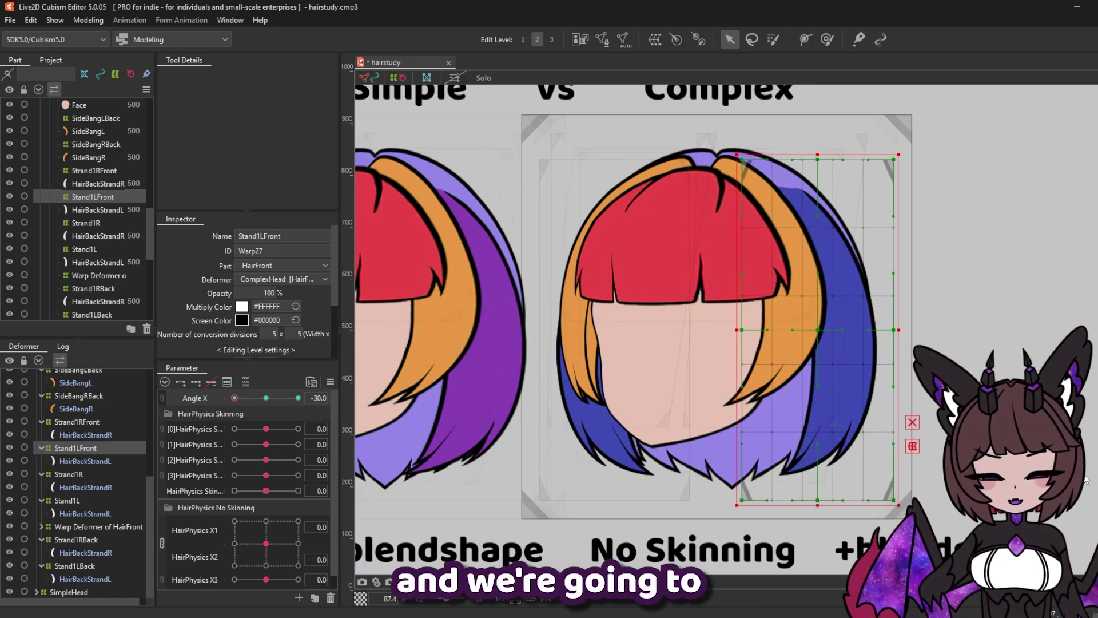
{"action": "key", "text": "Left"}
{"action": "key", "text": "Left"}
{"action": "key", "text": "Left"}
{"action": "key", "text": "Left"}
{"action": "key", "text": "Left"}
{"action": "key", "text": "Left"}
{"action": "key", "text": "Left"}
{"action": "key", "text": "Left"}
{"action": "key", "text": "Left"}
{"action": "key", "text": "Left"}
{"action": "key", "text": "Left"}
{"action": "key", "text": "Left"}
{"action": "key", "text": "Left"}
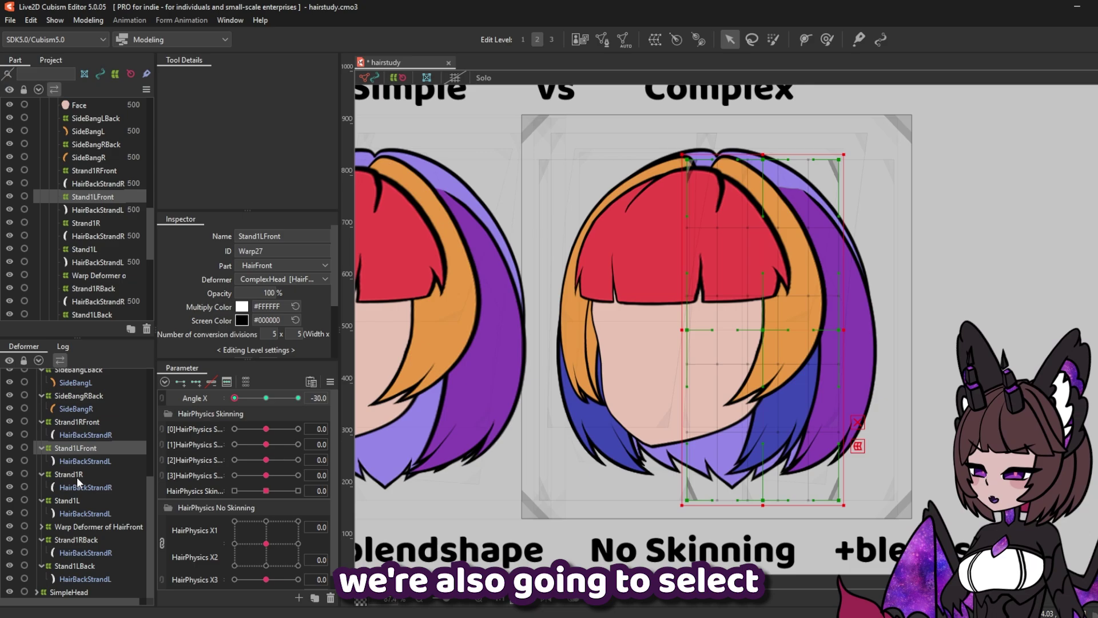
At Angle X -30, shift the Stand1L warp inward about half as far as Stand1LFront to form the middle layer
{"action": "left_click", "coordinate": [73, 500]}
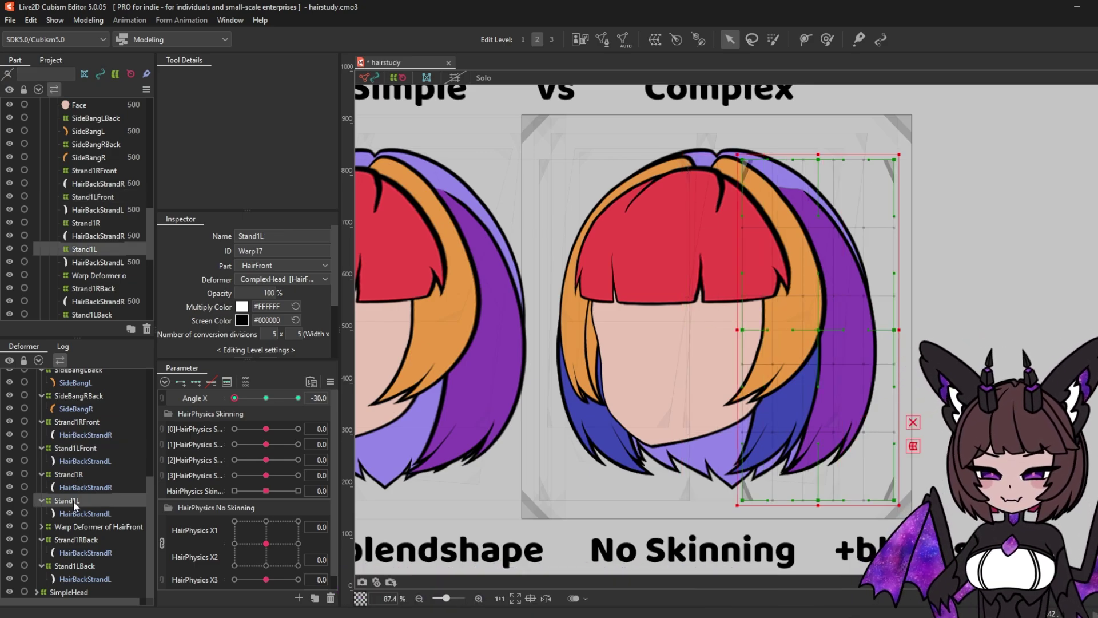
{"action": "key", "text": "shift+Left"}
{"action": "key", "text": "shift+Left"}
{"action": "key", "text": "shift+Left"}
{"action": "key", "text": "shift+Left"}
{"action": "key", "text": "shift+Left"}
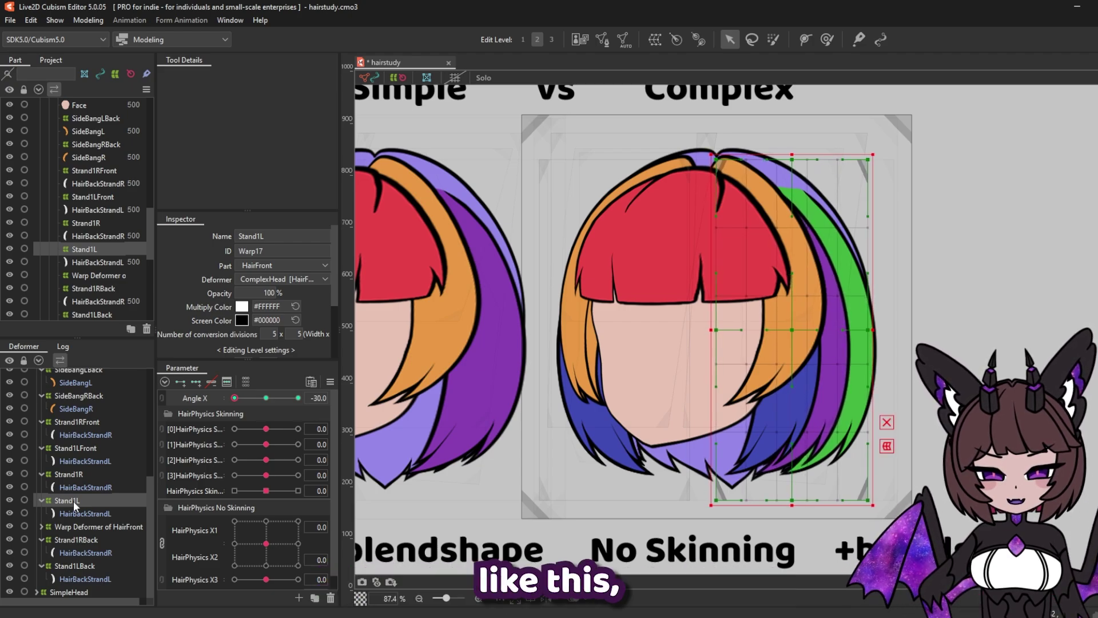
{"action": "left_click", "coordinate": [578, 461]}
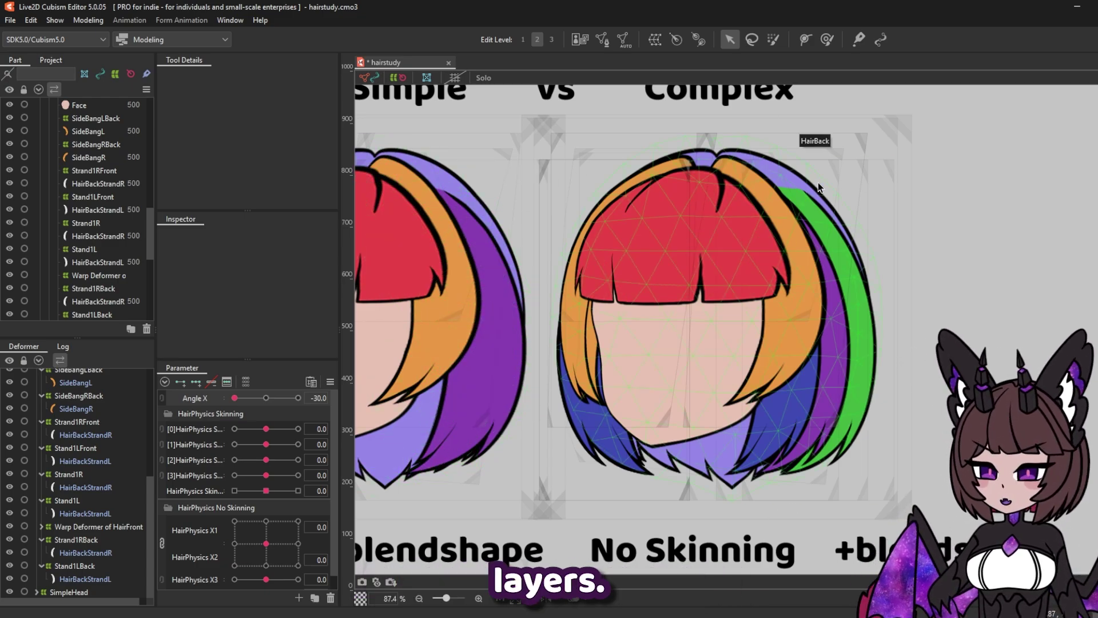
Sweep Angle X between -30 and 30 to compare the layered strands of the complex head with the simple head
{"action": "left_click_drag", "start_coordinate": [234, 398], "coordinate": [329, 414]}
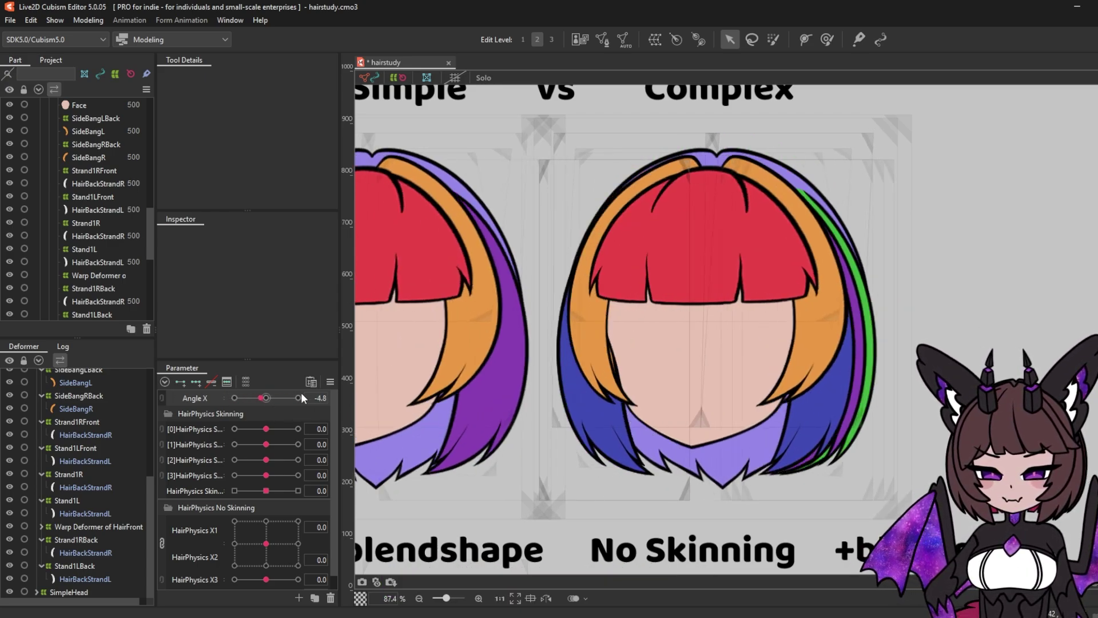
{"action": "left_click", "coordinate": [235, 397]}
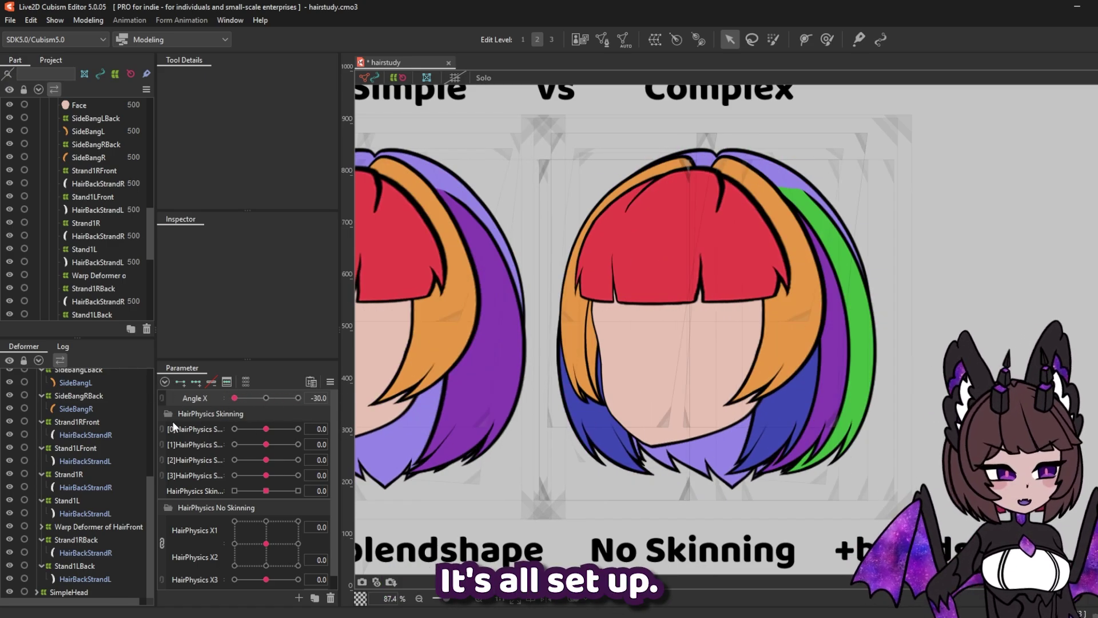
{"action": "left_click", "coordinate": [298, 398]}
{"action": "scroll", "coordinate": [687, 382], "scroll_direction": "down", "scroll_amount": 5}
{"action": "scroll", "coordinate": [522, 404], "scroll_direction": "up", "scroll_amount": 3}
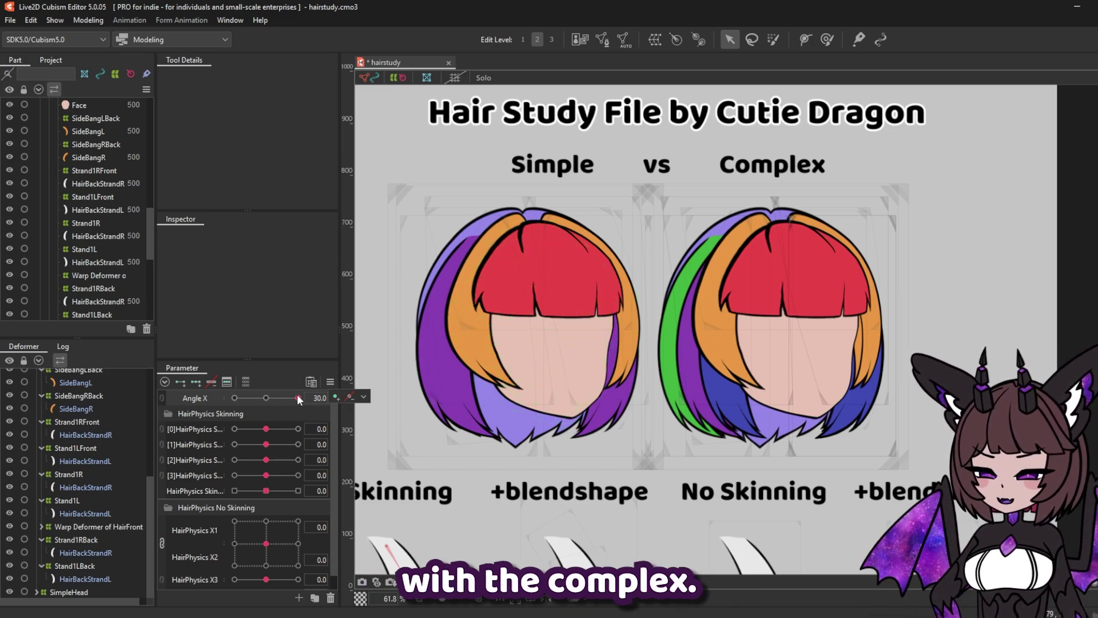
{"action": "left_click", "coordinate": [235, 398]}
{"action": "left_click_drag", "start_coordinate": [233, 410], "coordinate": [309, 412]}
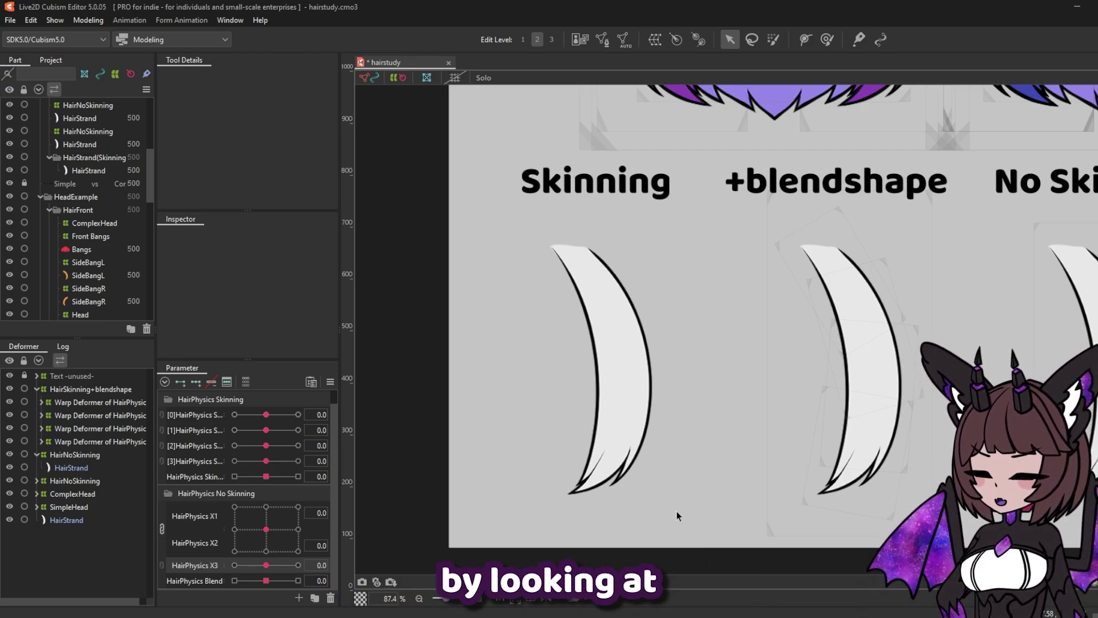
Create a chain of four rotation deformers along the HairStrand under Skinning, from its root to its tip
{"action": "left_click", "coordinate": [68, 518]}
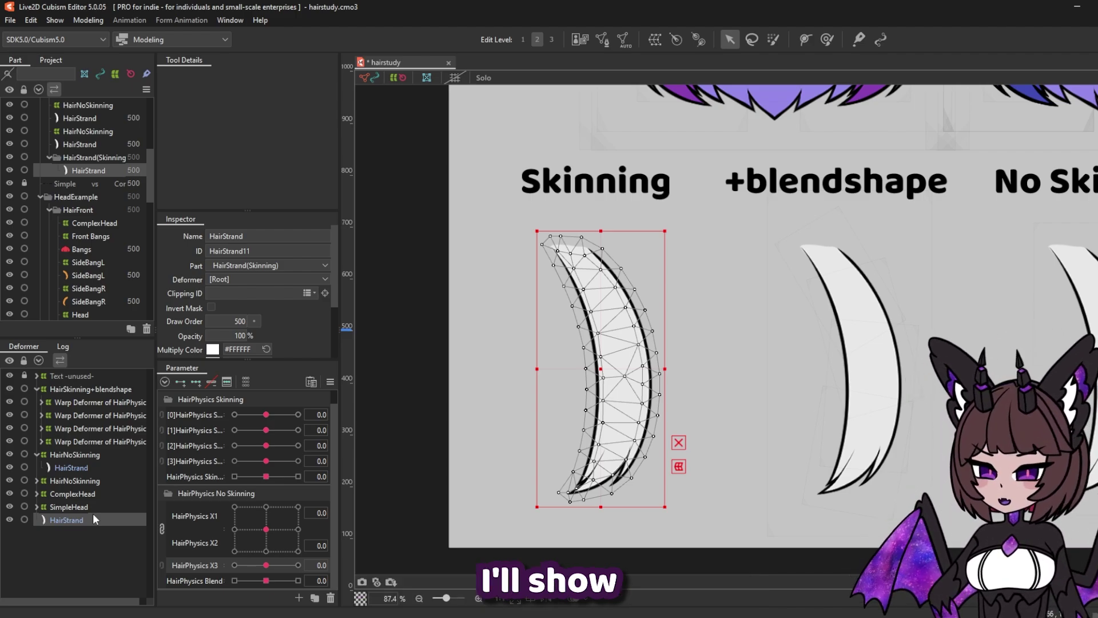
{"action": "left_click", "coordinate": [696, 39]}
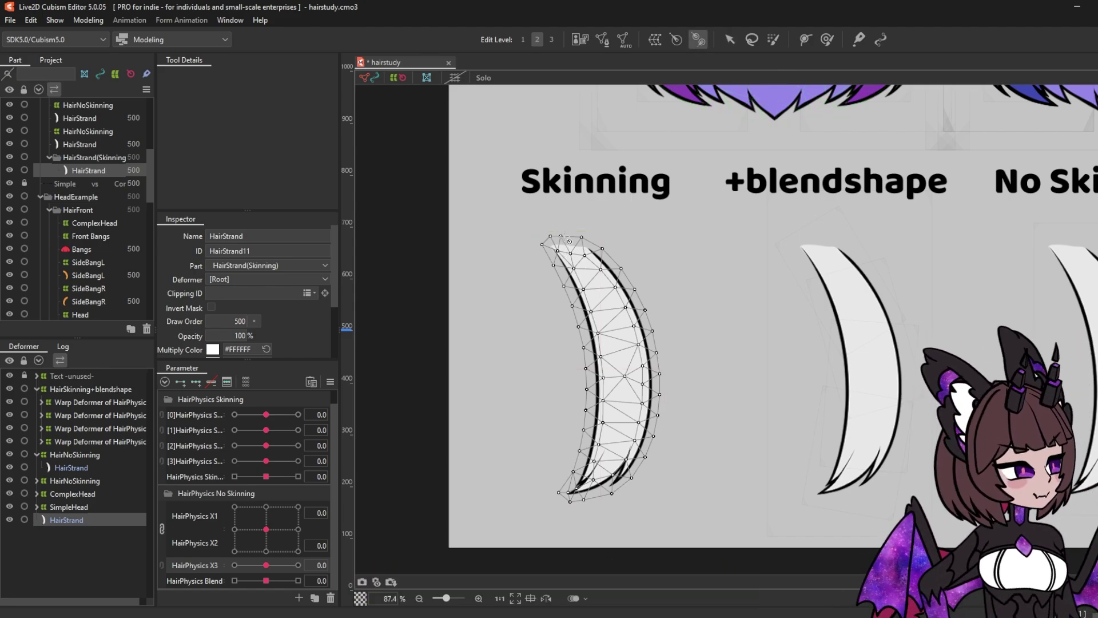
{"action": "left_click", "coordinate": [570, 246]}
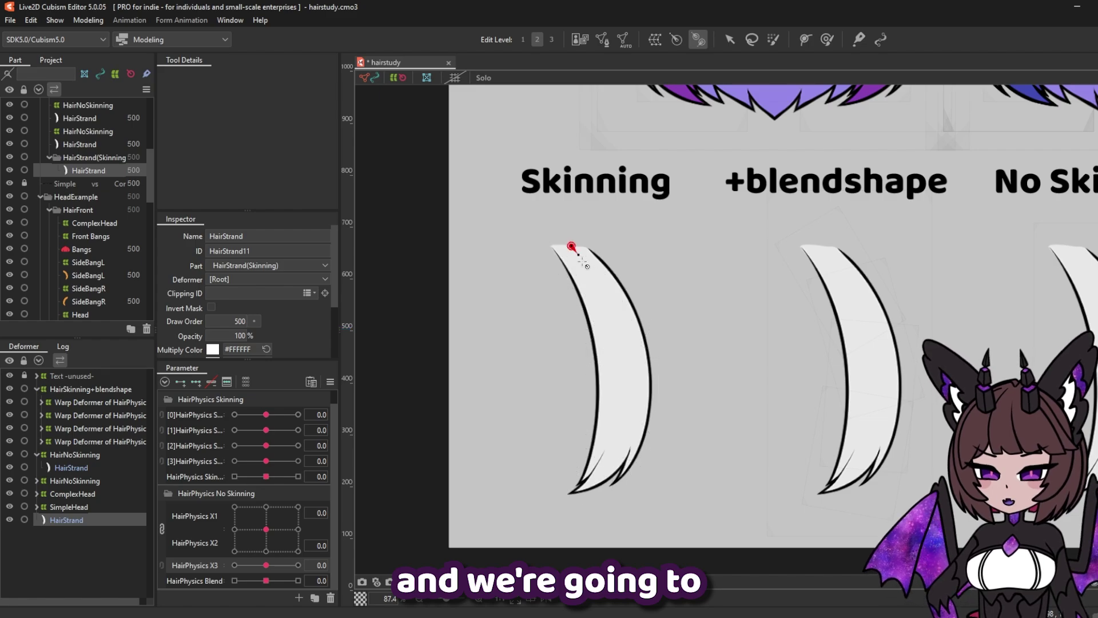
{"action": "left_click", "coordinate": [603, 296]}
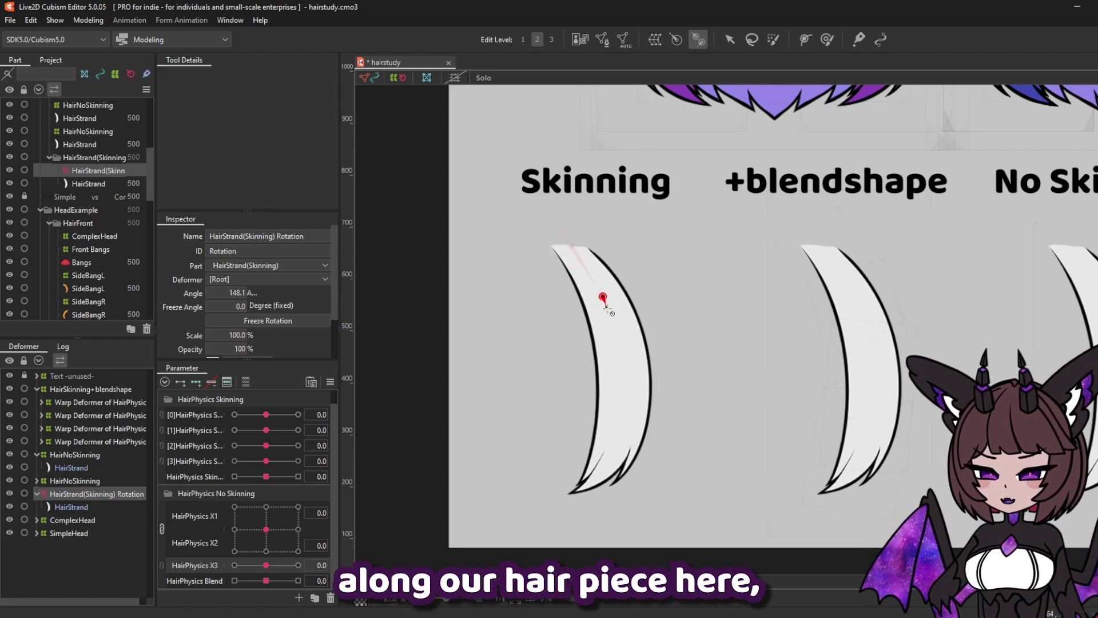
{"action": "left_click", "coordinate": [620, 356]}
{"action": "left_click", "coordinate": [617, 421]}
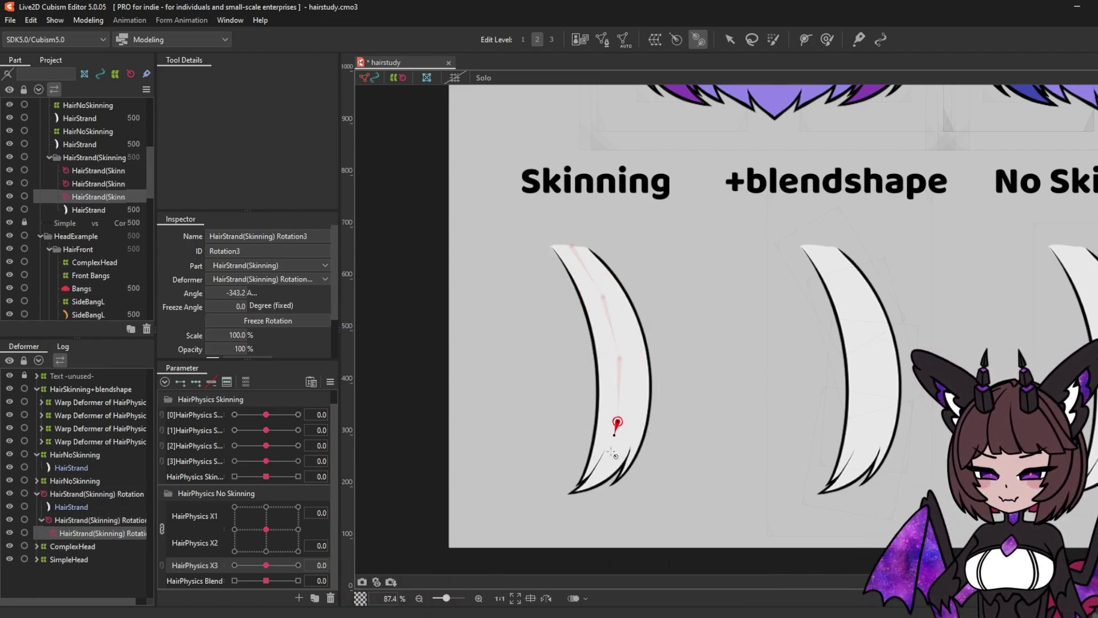
{"action": "left_click", "coordinate": [588, 498]}
{"action": "key", "text": "Escape"}
Apply Skinning to the HairStrand together with its four rotation deformers
{"action": "left_click", "coordinate": [88, 493], "text": "shift"}
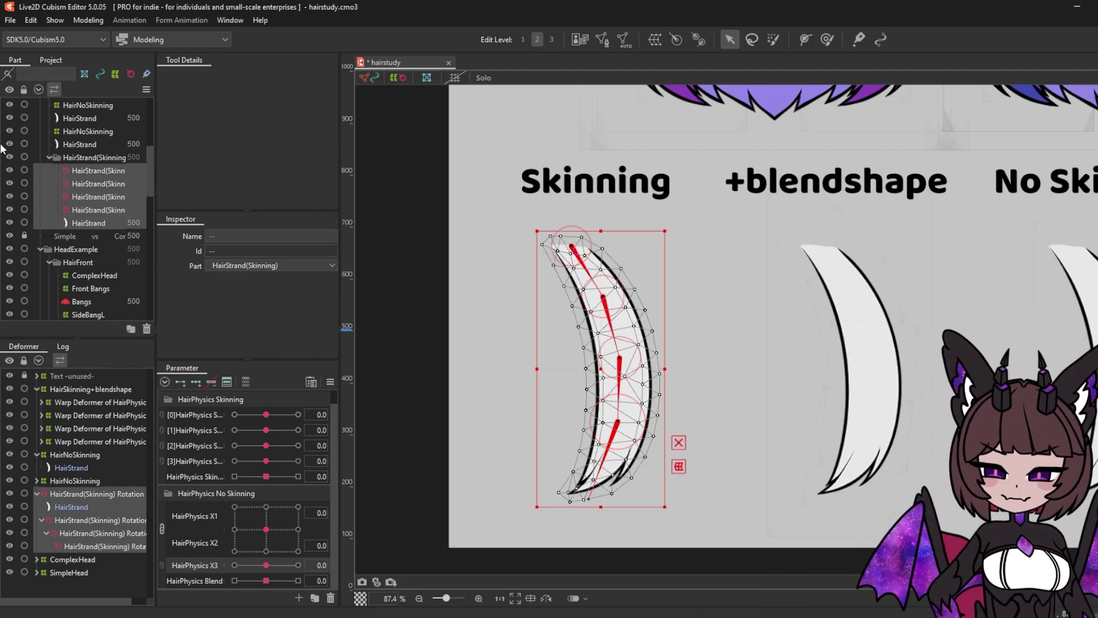
{"action": "left_click", "coordinate": [90, 22]}
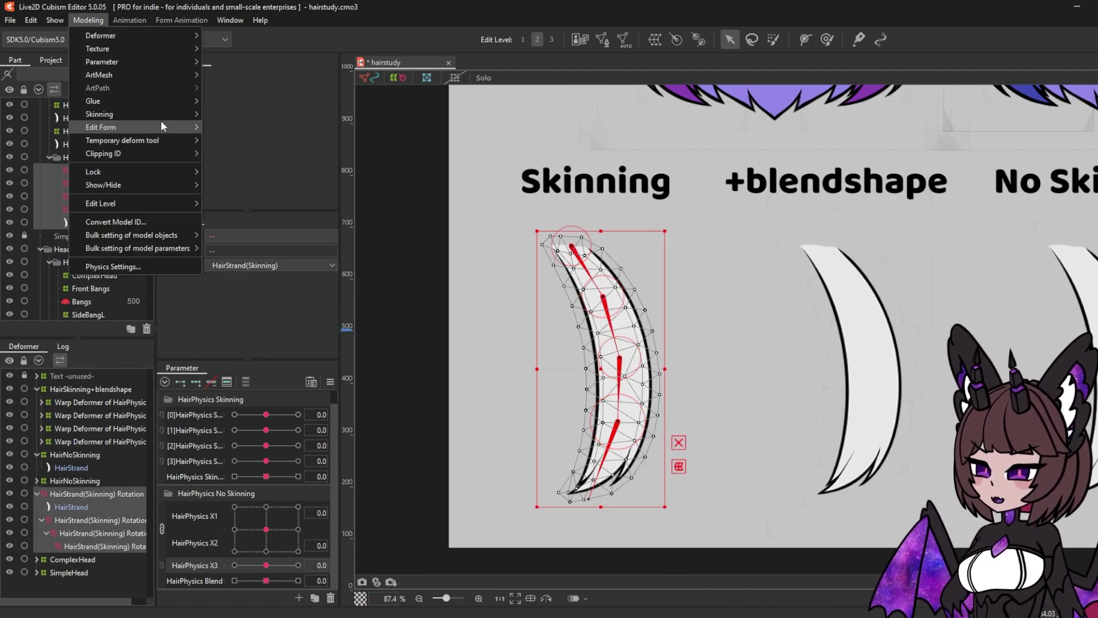
{"action": "mouse_move", "coordinate": [169, 113]}
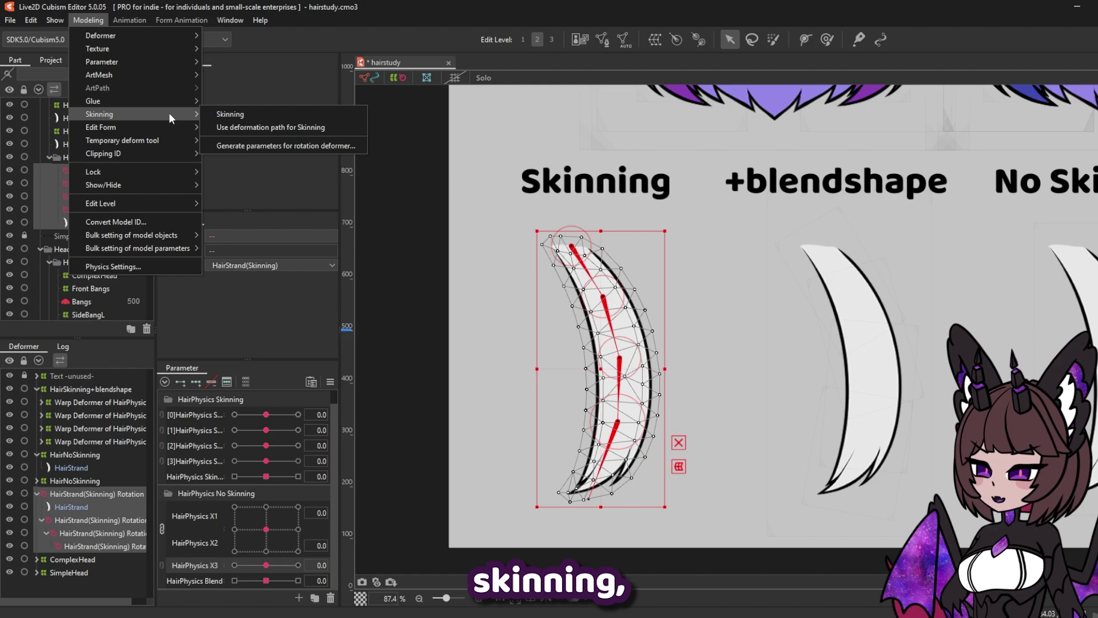
{"action": "left_click", "coordinate": [251, 115]}
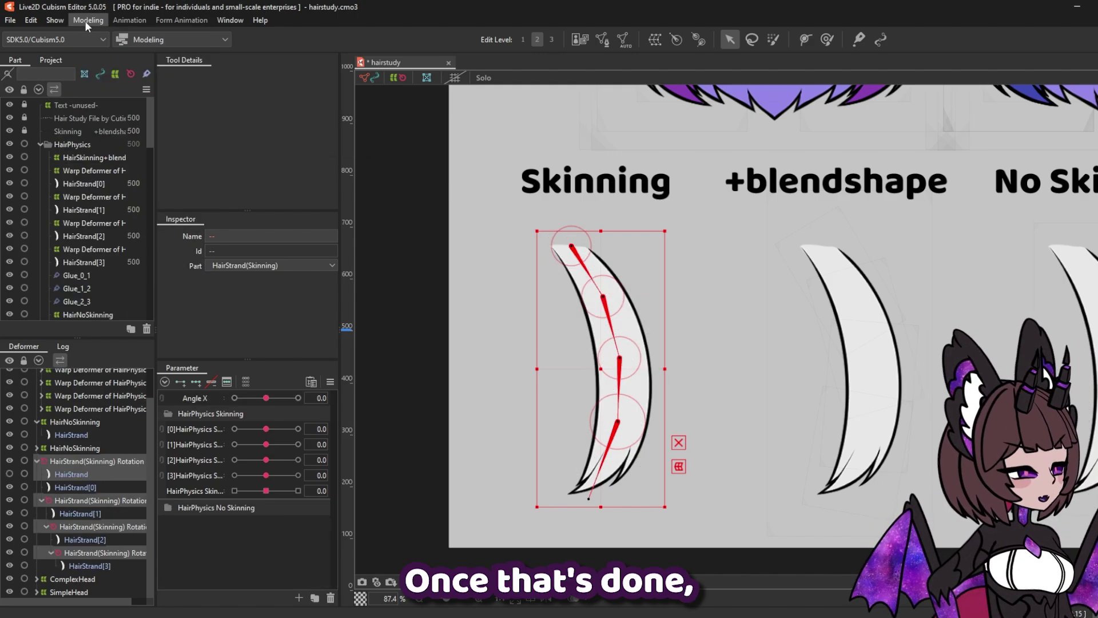
Generate parameters for the strand's rotation deformers with the name HairPhysics Skinning and an angle range of 45
{"action": "left_click", "coordinate": [89, 19]}
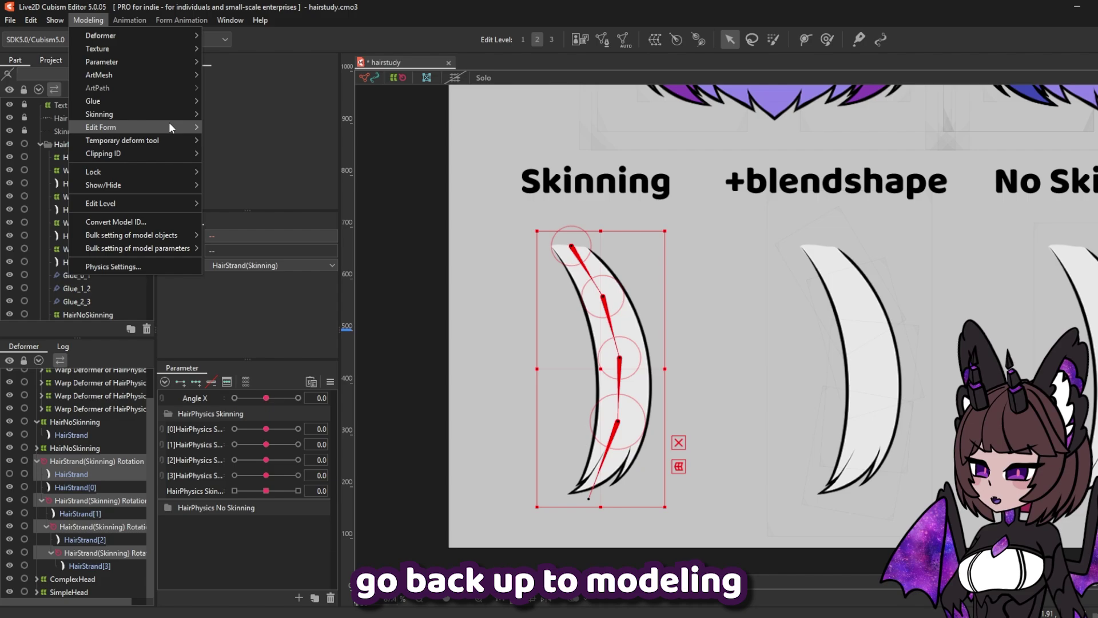
{"action": "mouse_move", "coordinate": [178, 117]}
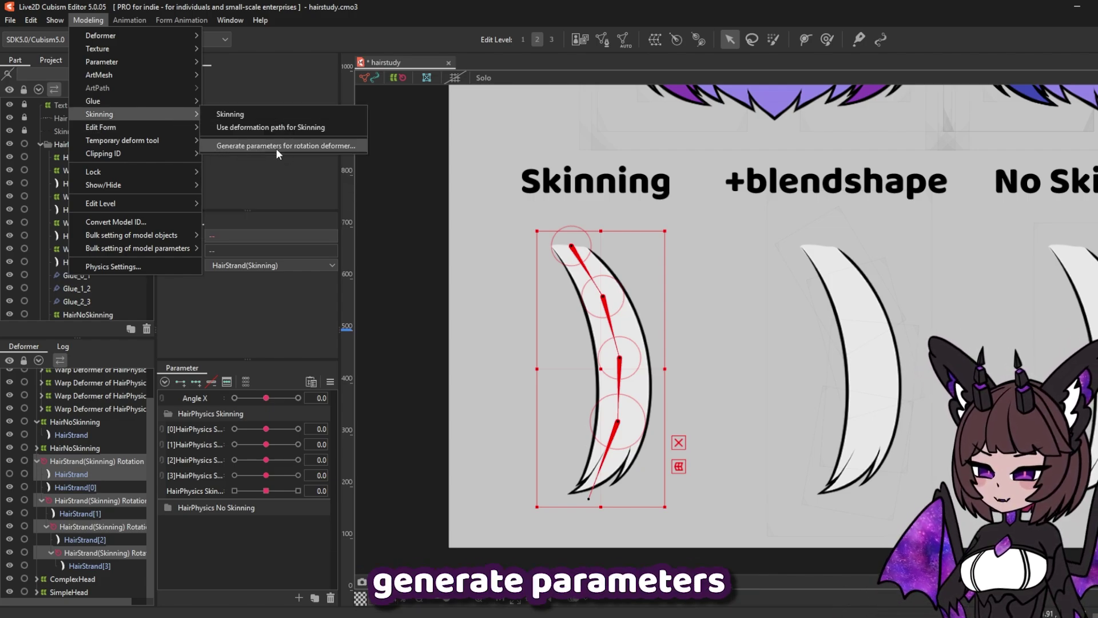
{"action": "left_click", "coordinate": [324, 147]}
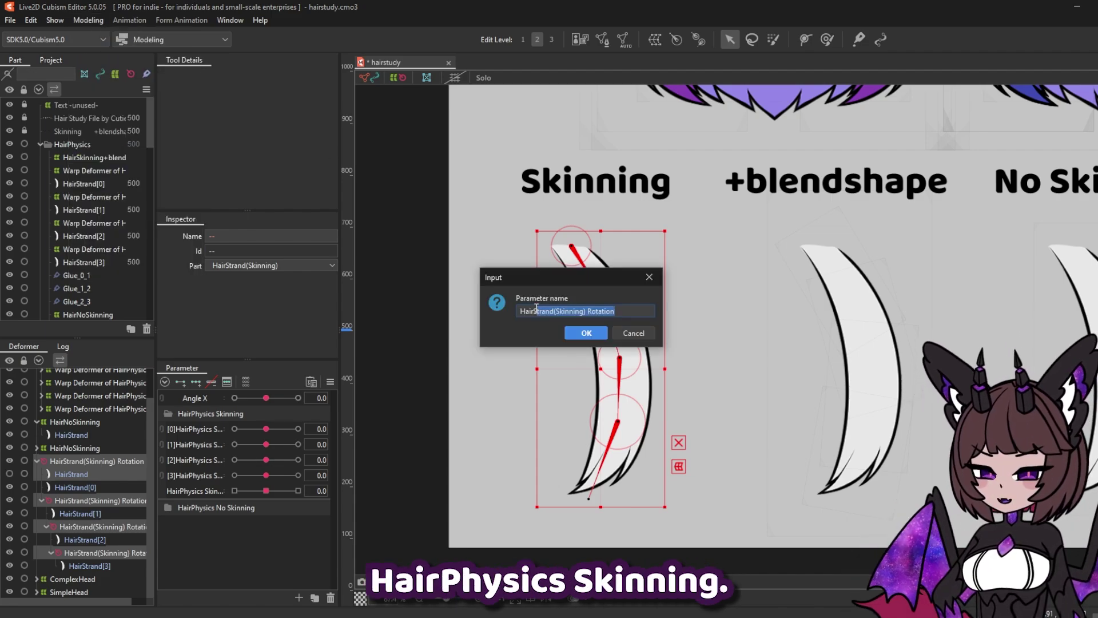
{"action": "key", "text": "Return"}
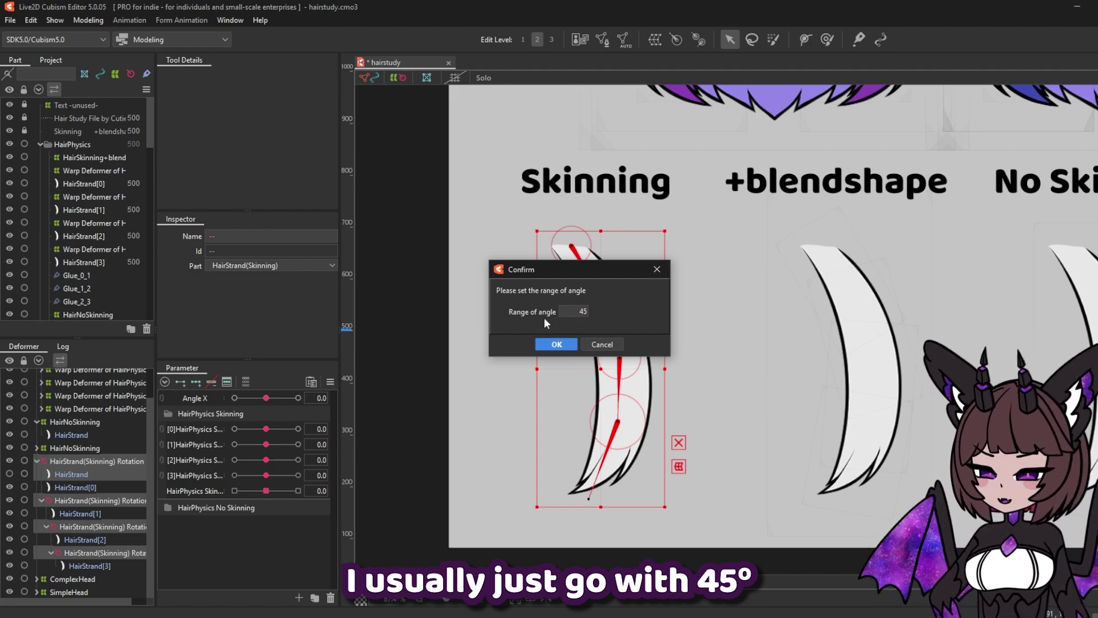
{"action": "left_click", "coordinate": [555, 345]}
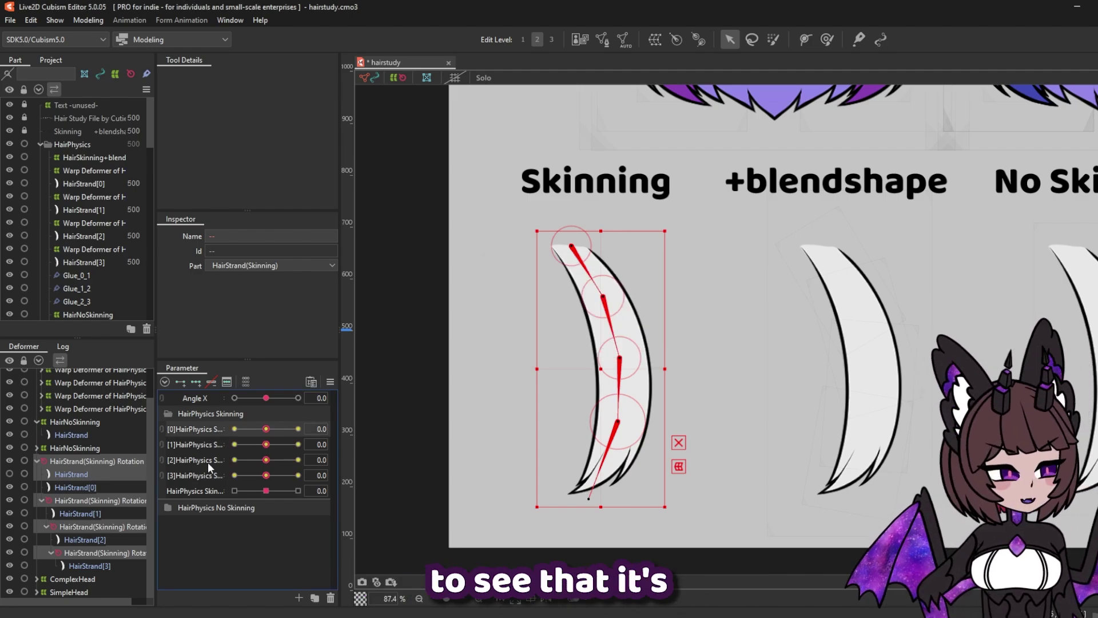
Test the HairPhysics Skinning parameters [0] to [3] to check how each segment bends the strand
{"action": "left_click_drag", "start_coordinate": [267, 429], "coordinate": [266, 461]}
{"action": "left_click", "coordinate": [330, 381]}
{"action": "left_click", "coordinate": [350, 384]}
{"action": "left_click_drag", "start_coordinate": [266, 475], "coordinate": [264, 476]}
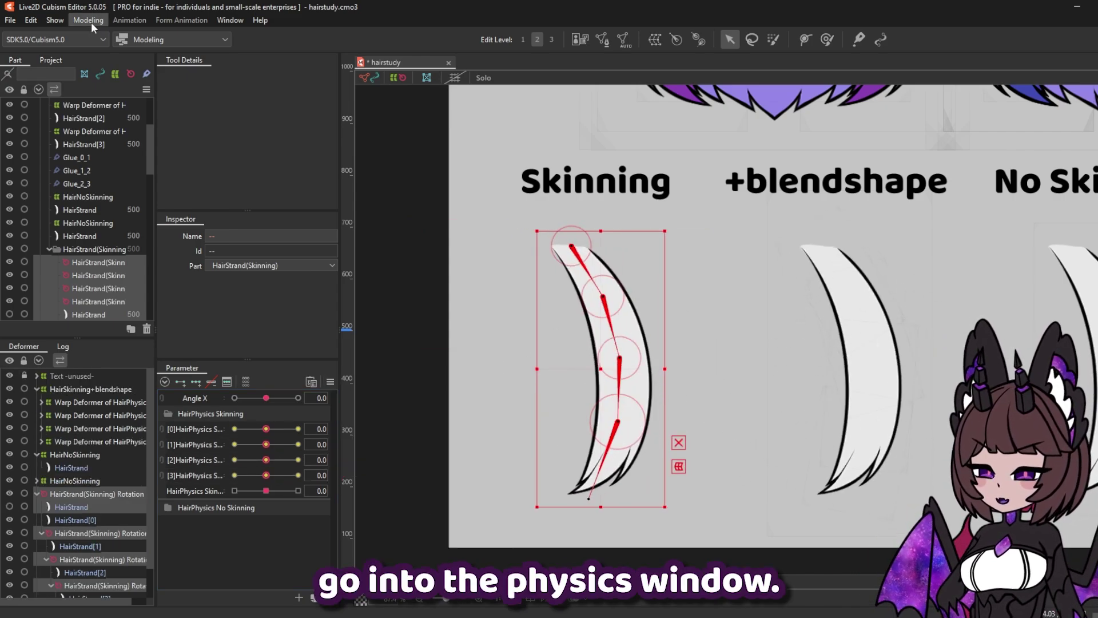
Open the physics settings and add a group named Hair Physics Skinning with the Hair Phys physics model preset
{"action": "left_click", "coordinate": [91, 23]}
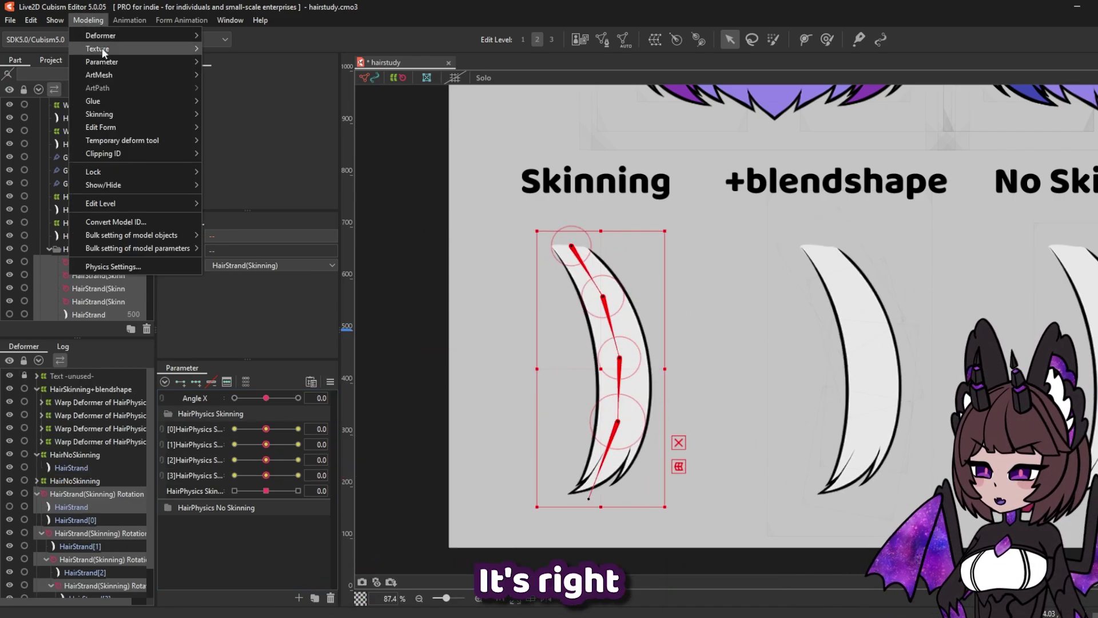
{"action": "left_click", "coordinate": [135, 266]}
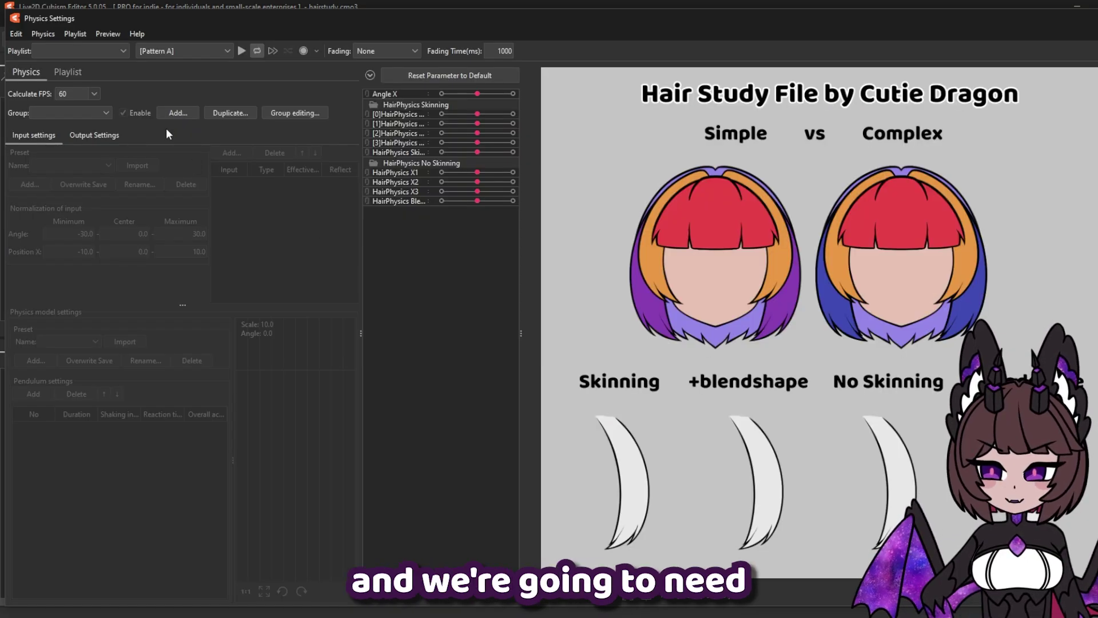
{"action": "left_click", "coordinate": [175, 114]}
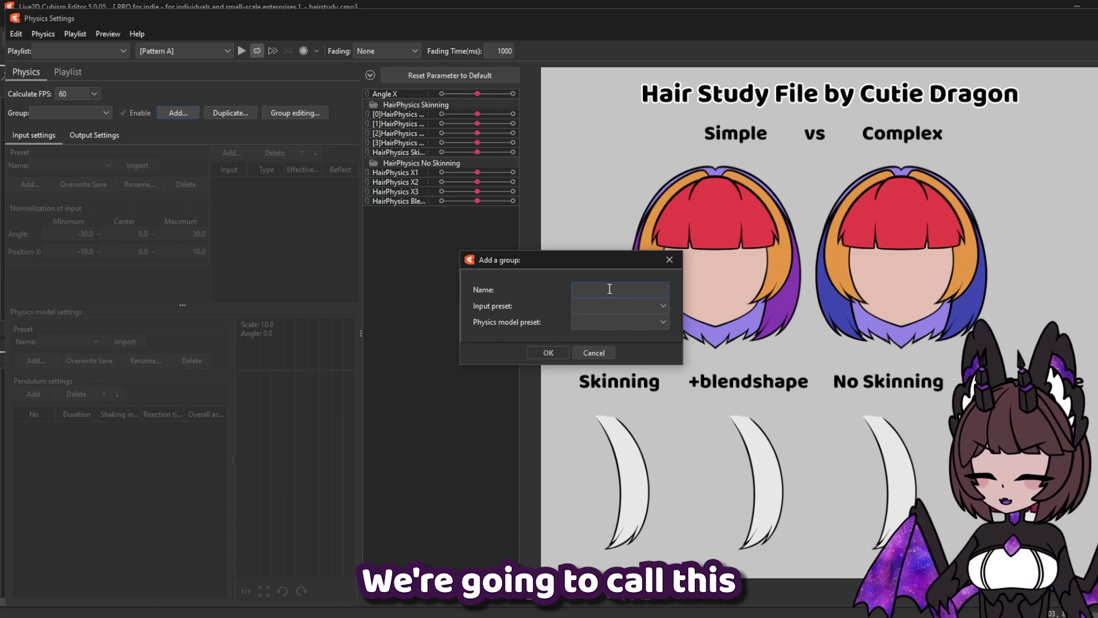
{"action": "type", "text": "Hair Phy"}
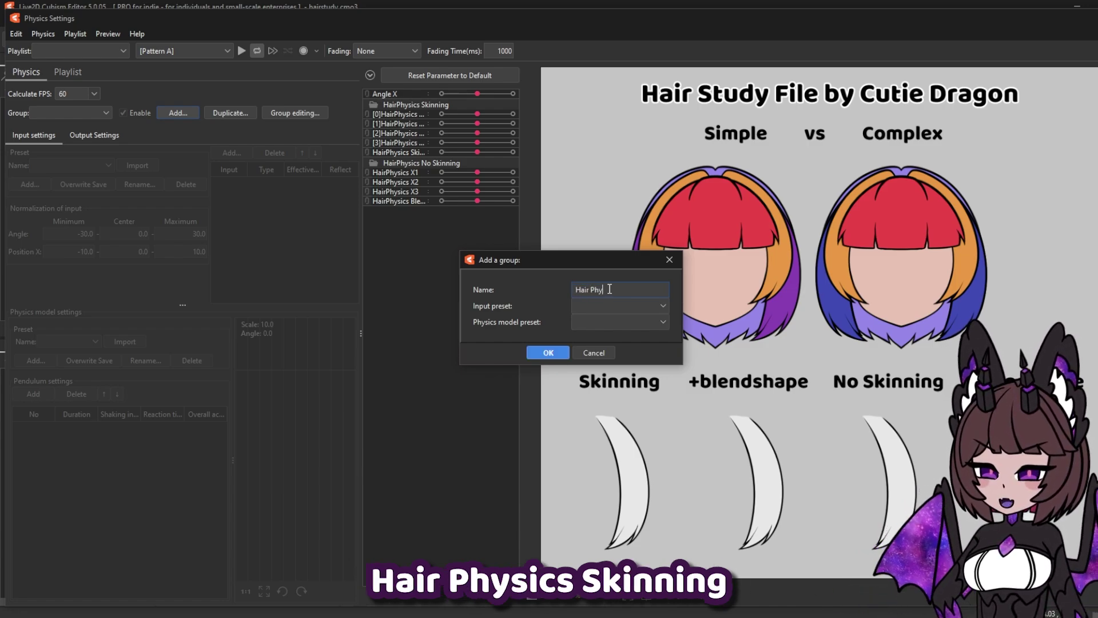
{"action": "type", "text": "sics Skinning"}
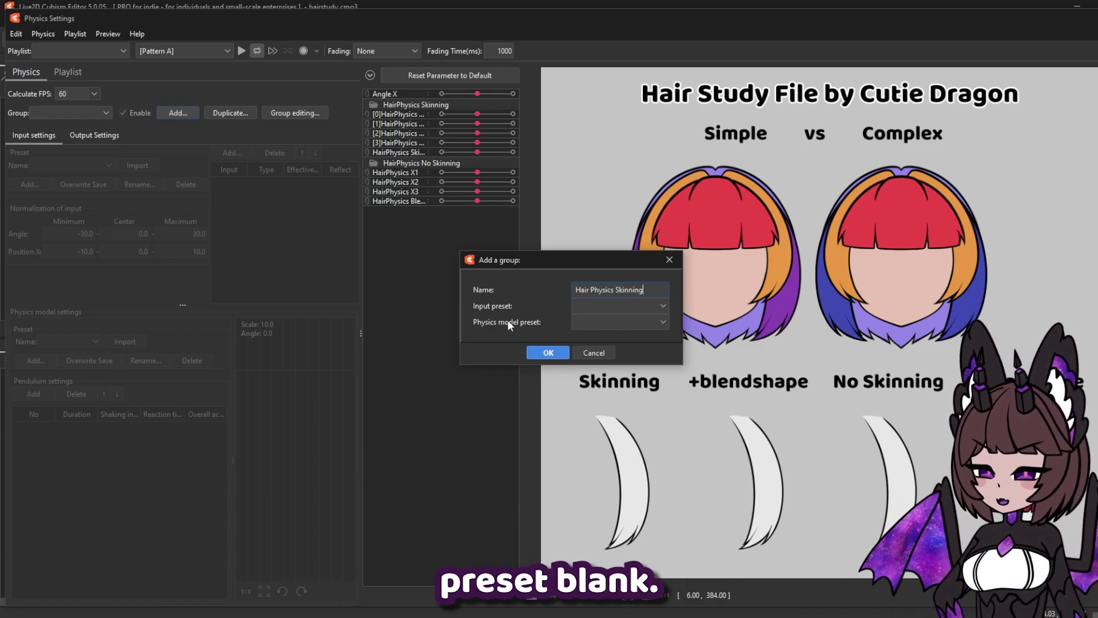
{"action": "left_click", "coordinate": [605, 324]}
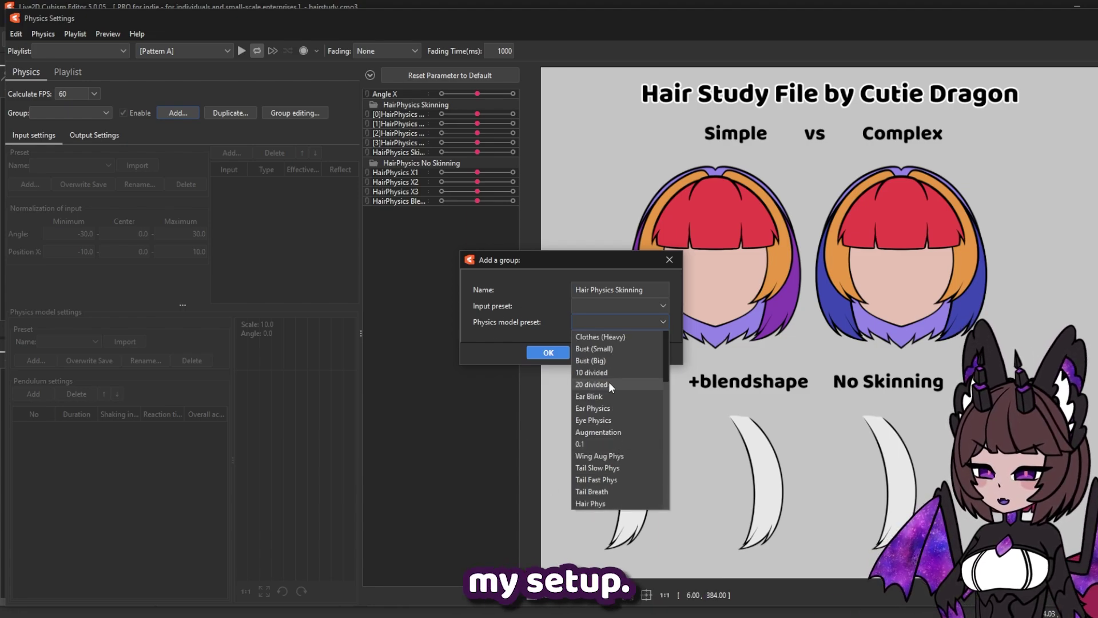
{"action": "left_click", "coordinate": [602, 502]}
{"action": "key", "text": "Return"}
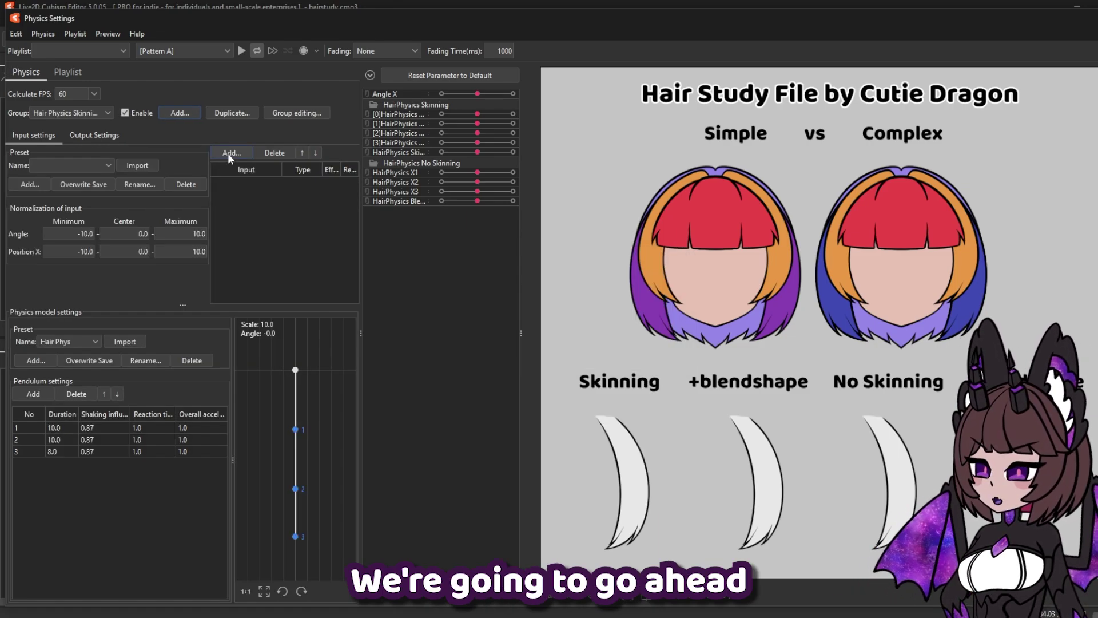
Add Angle X as the group's input parameter and set its effectiveness to 100
{"action": "left_click", "coordinate": [228, 153]}
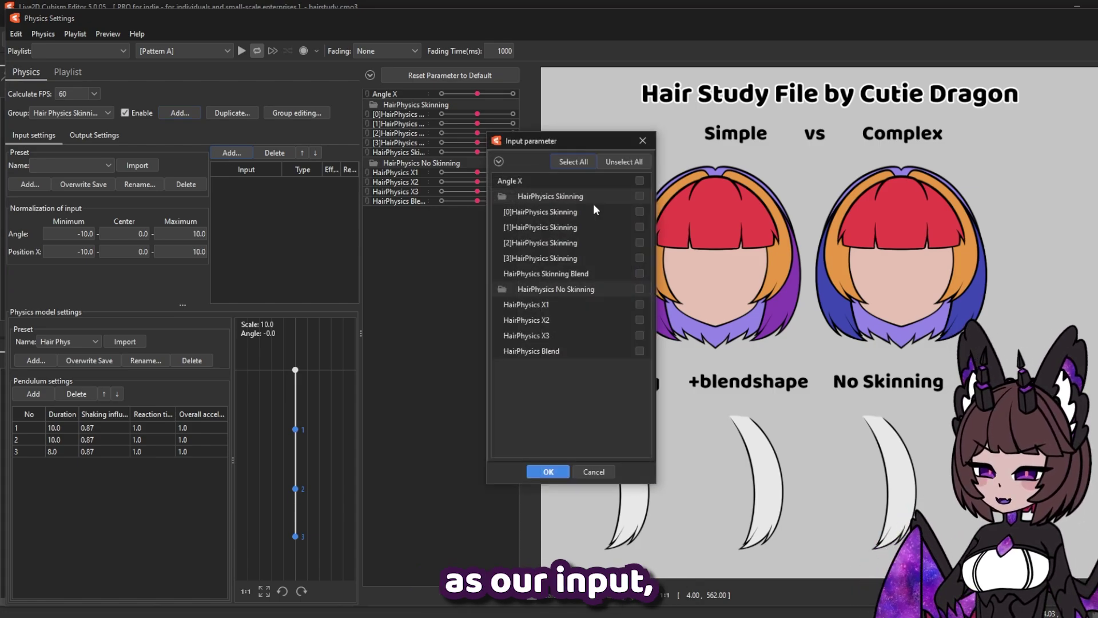
{"action": "left_click", "coordinate": [639, 181]}
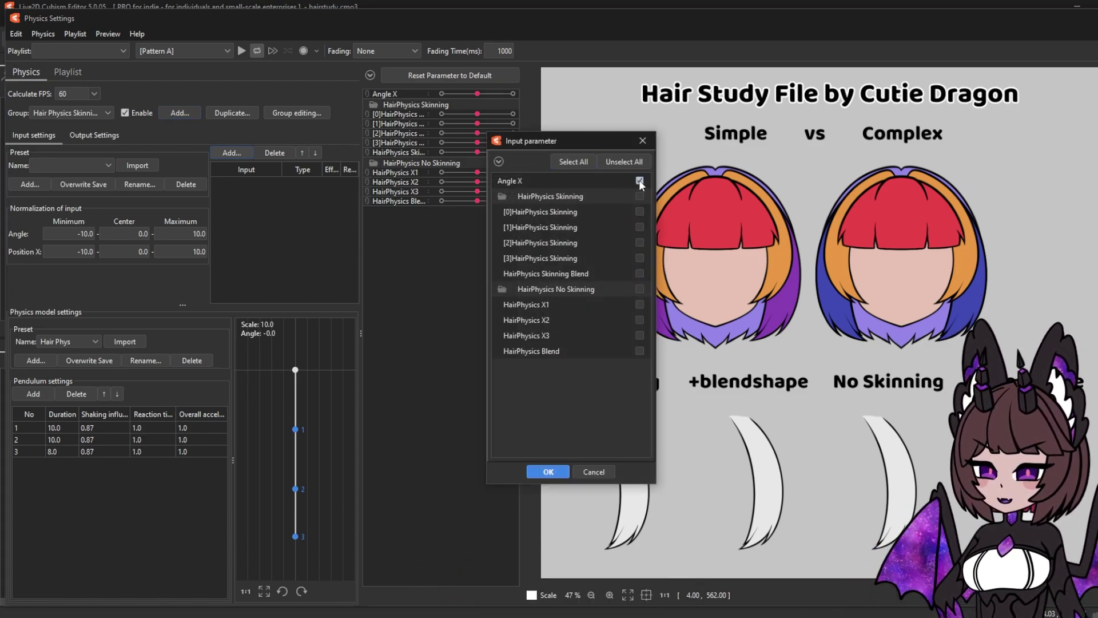
{"action": "left_click", "coordinate": [548, 472]}
{"action": "double_click", "coordinate": [331, 185]}
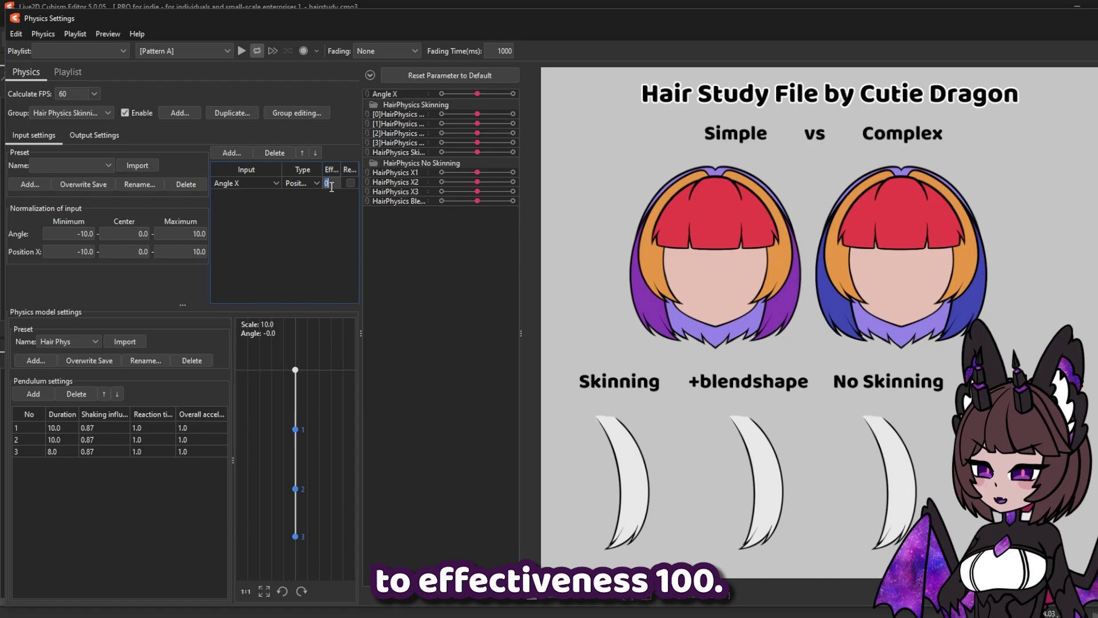
{"action": "type", "text": "100"}
{"action": "key", "text": "Return"}
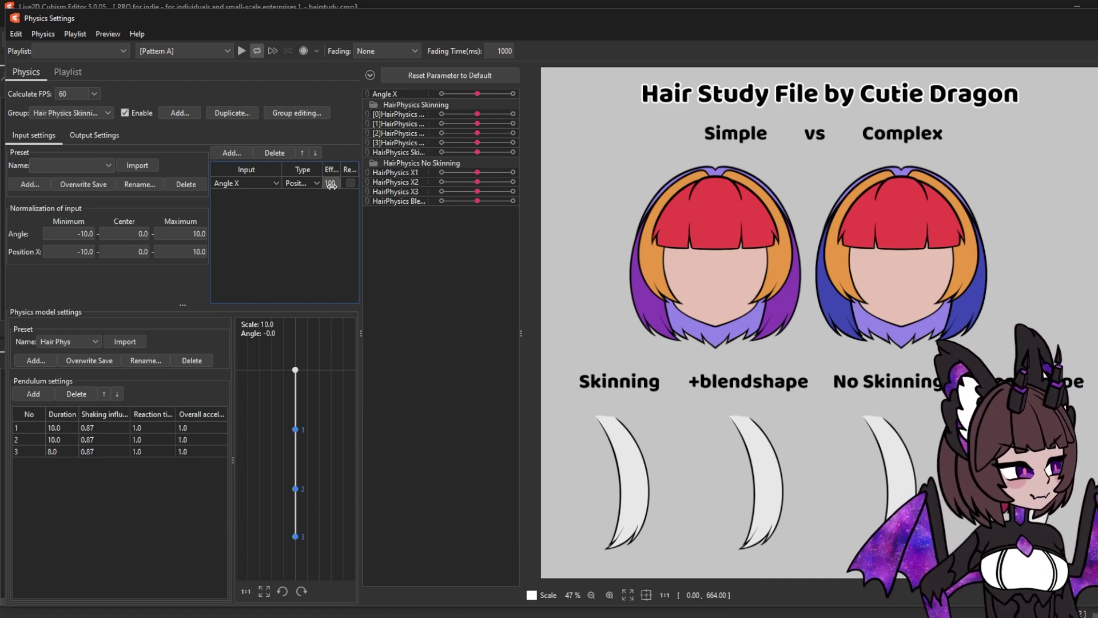
Add [1] to [3]HairPhysics Skinning as outputs on pendulums 1 to 3 and increase their output to fit the parameter range
{"action": "left_click", "coordinate": [99, 135]}
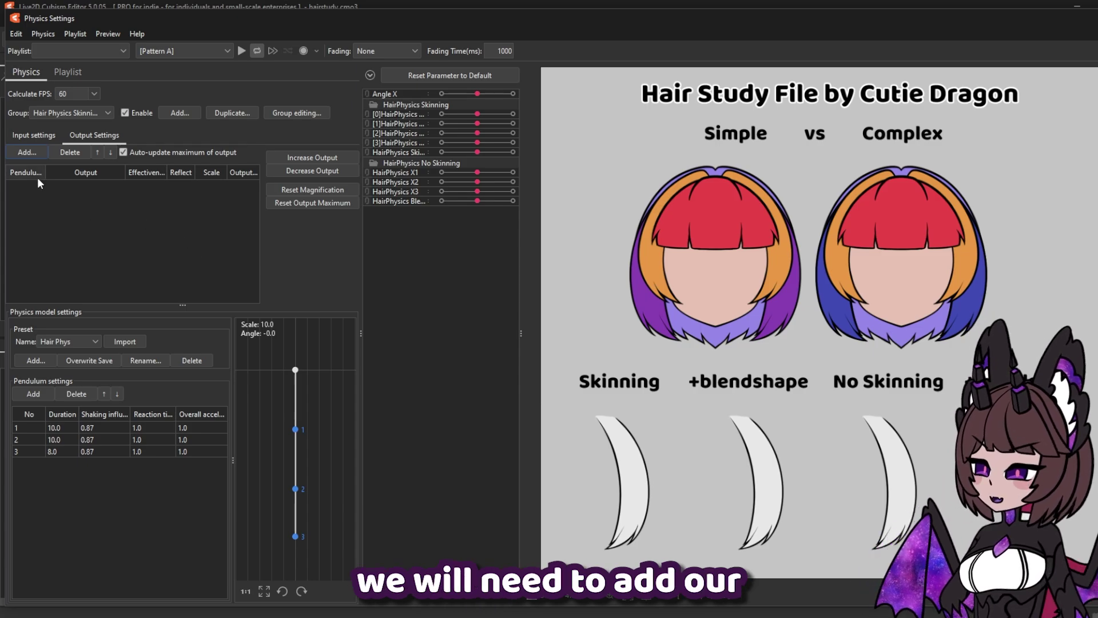
{"action": "left_click", "coordinate": [26, 152]}
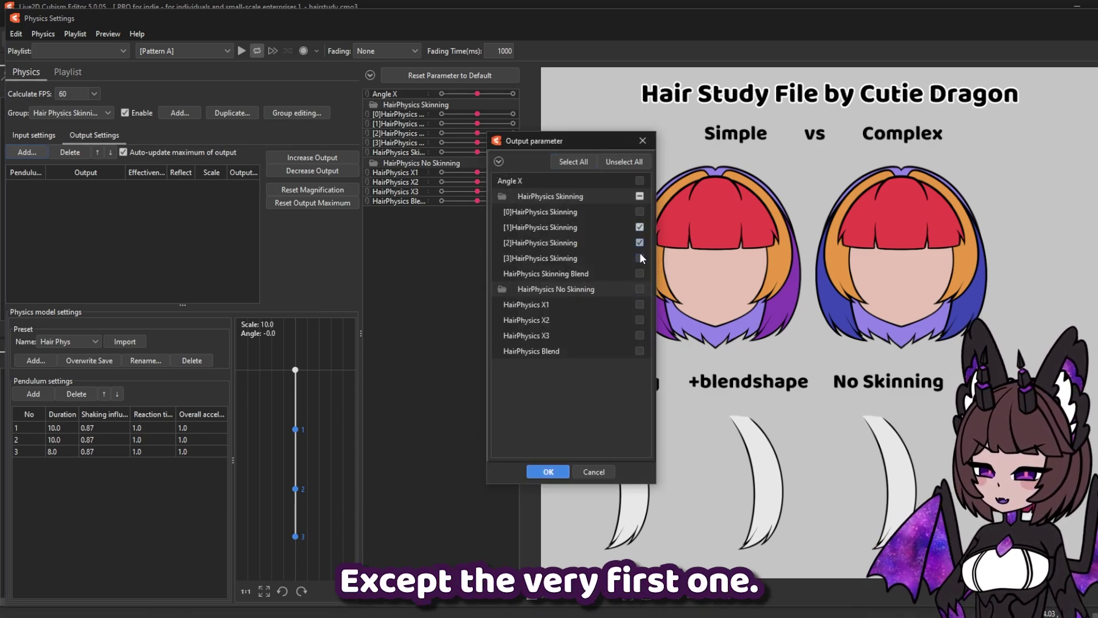
{"action": "left_click", "coordinate": [548, 471]}
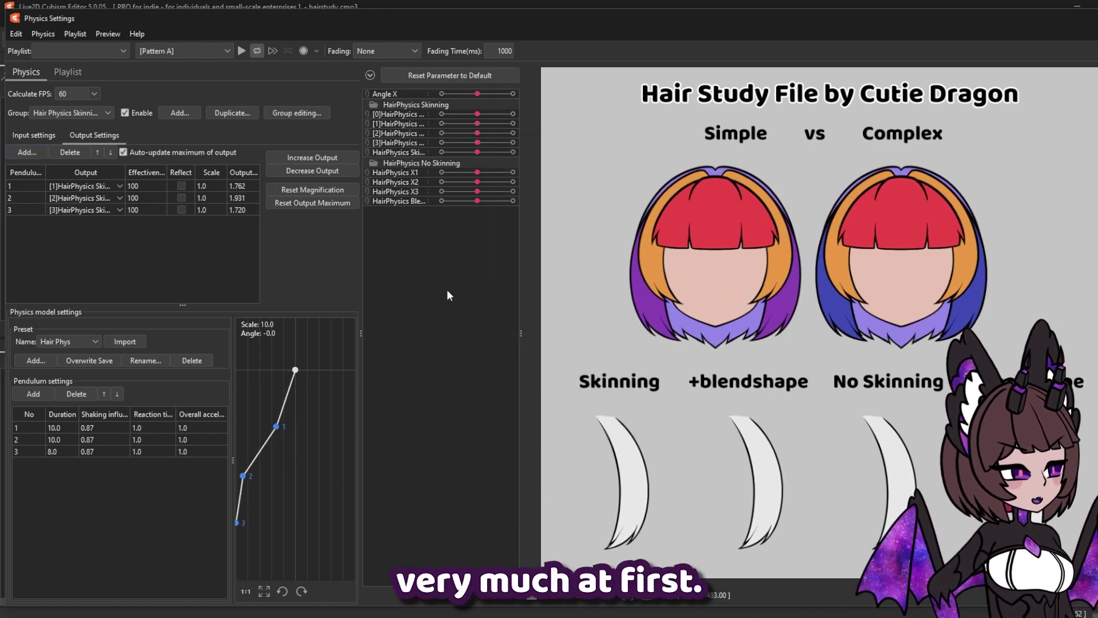
{"action": "left_click", "coordinate": [297, 153]}
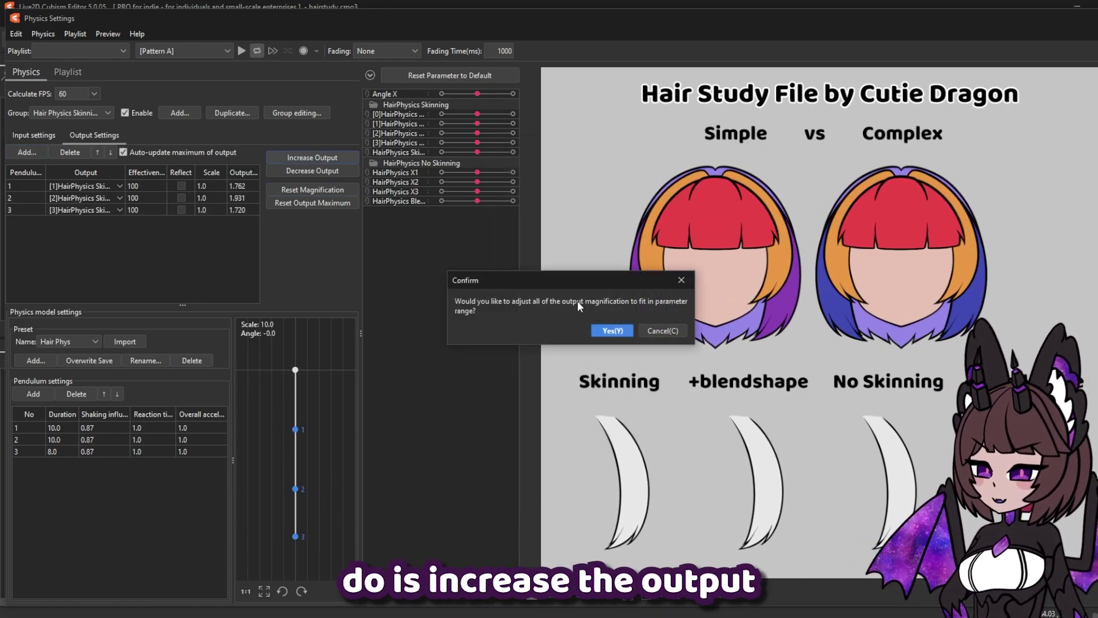
{"action": "left_click", "coordinate": [610, 326]}
Preview the physics sway on the hair strand under Skinning
{"action": "left_click_drag", "start_coordinate": [420, 306], "coordinate": [575, 340]}
{"action": "scroll", "coordinate": [666, 360], "scroll_direction": "down", "scroll_amount": 1}
{"action": "scroll", "coordinate": [652, 486], "scroll_direction": "up", "scroll_amount": 3}
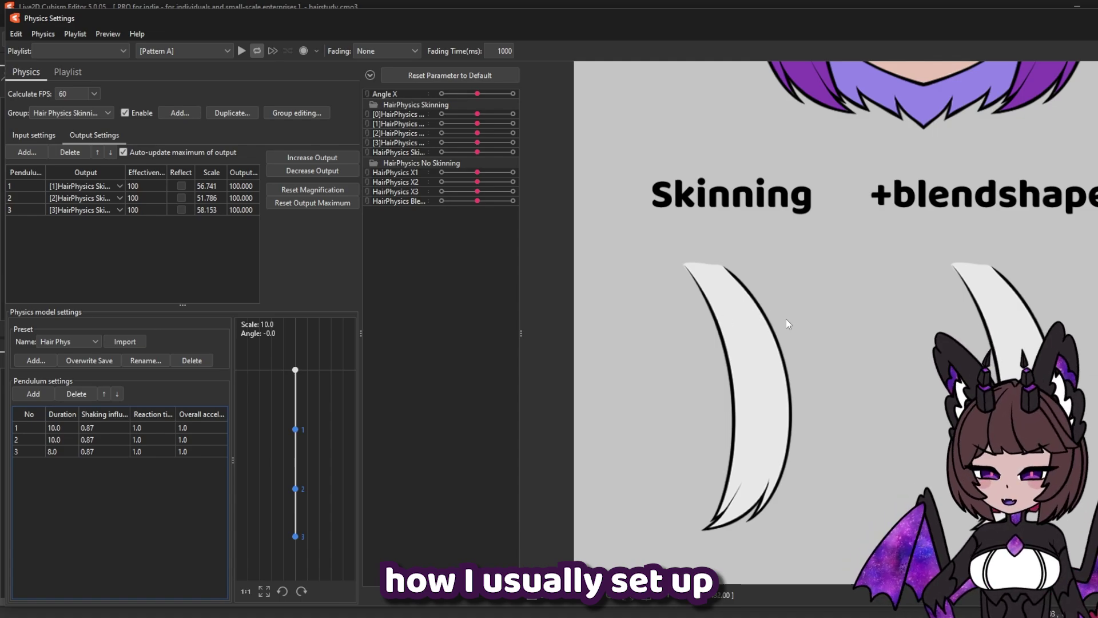
{"action": "left_click_drag", "start_coordinate": [786, 322], "coordinate": [650, 298]}
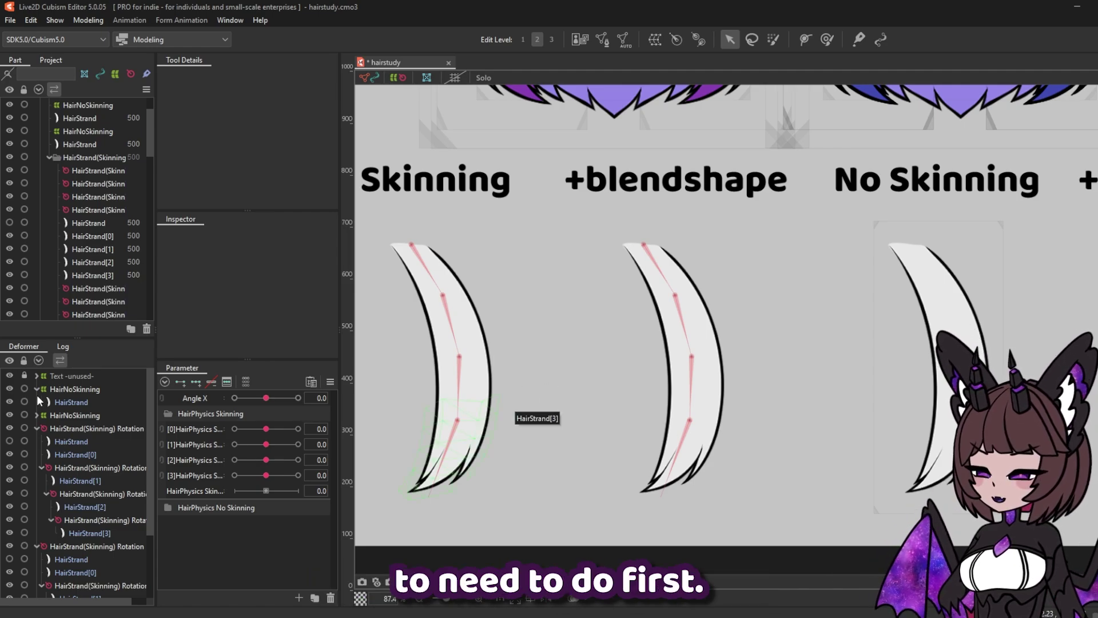
Try to move the +blendshape strand with a warp deformer created above its root rotation deformer, and undo it
{"action": "left_click", "coordinate": [104, 429]}
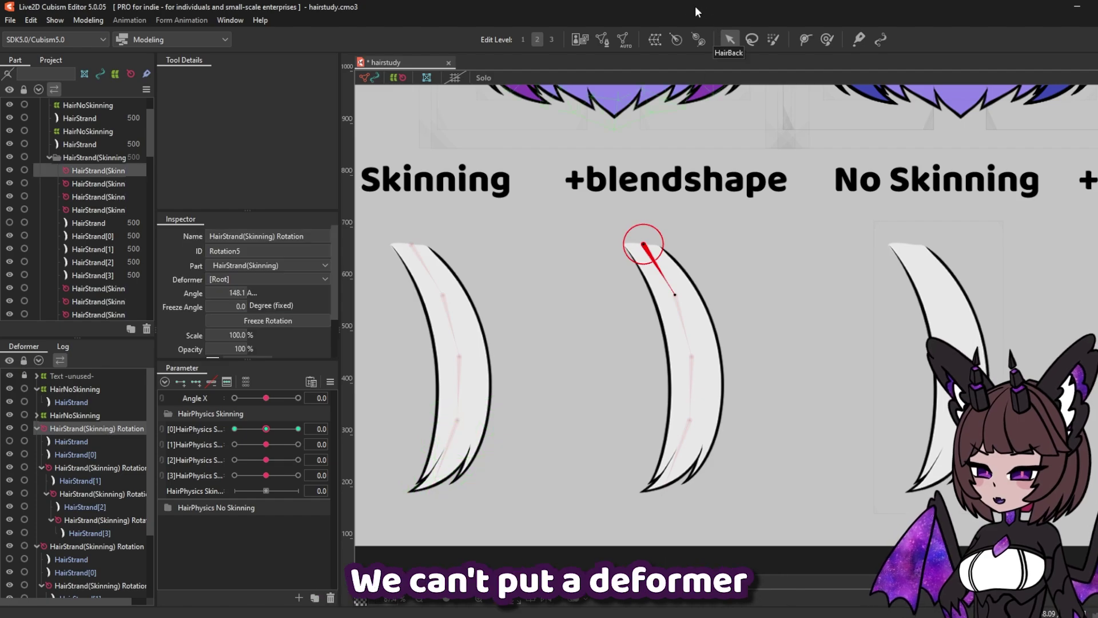
{"action": "left_click", "coordinate": [655, 39]}
{"action": "left_click", "coordinate": [576, 423]}
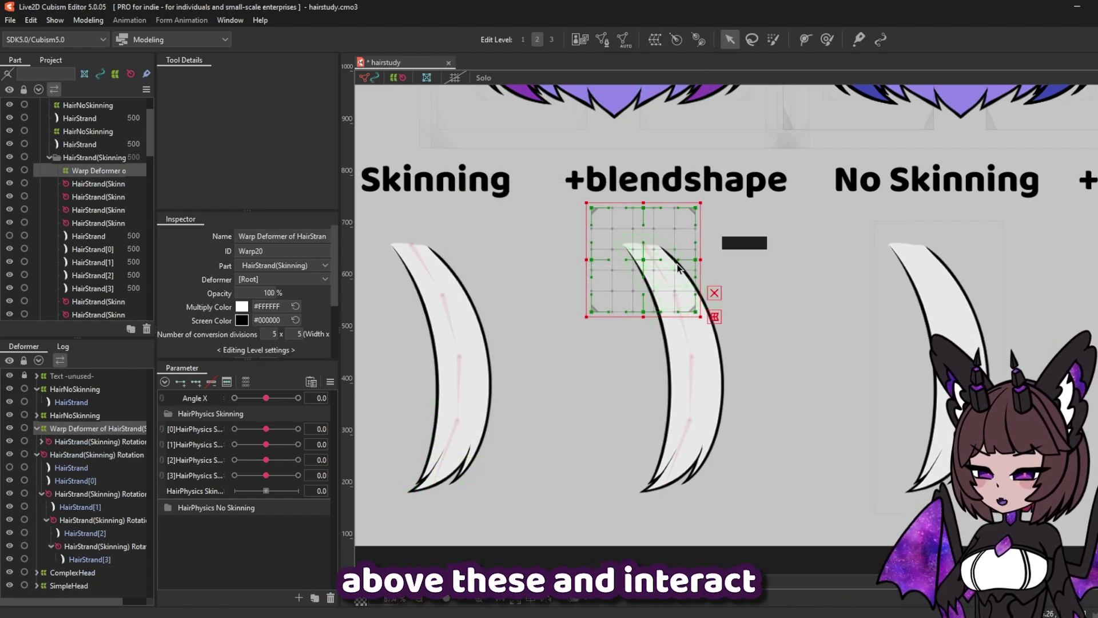
{"action": "left_click_drag", "start_coordinate": [663, 260], "coordinate": [796, 253]}
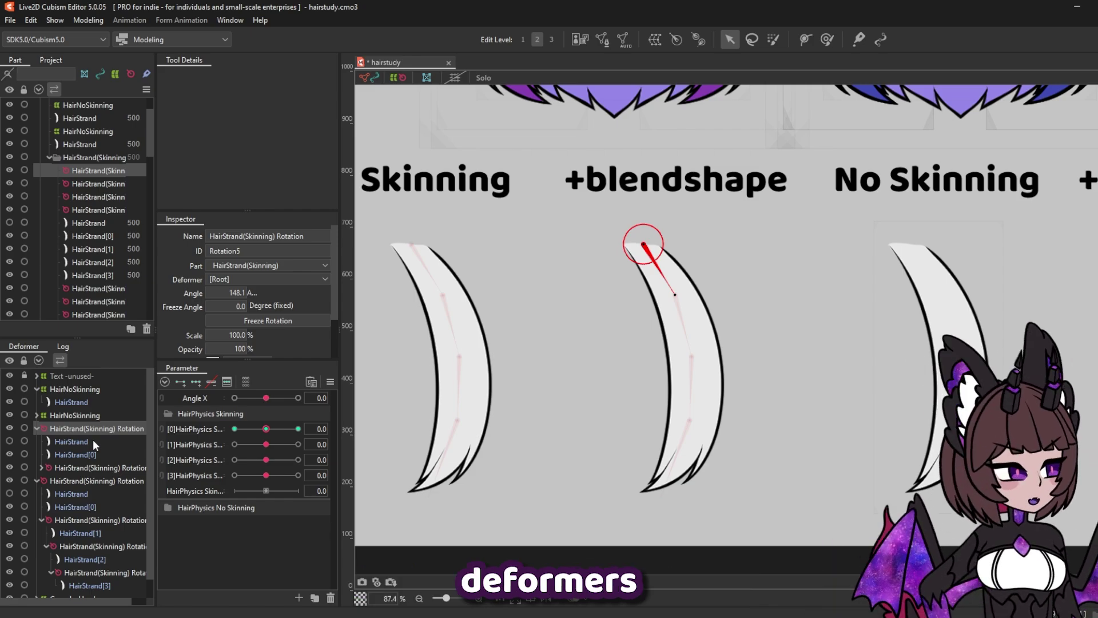
{"action": "key", "text": "ctrl+z"}
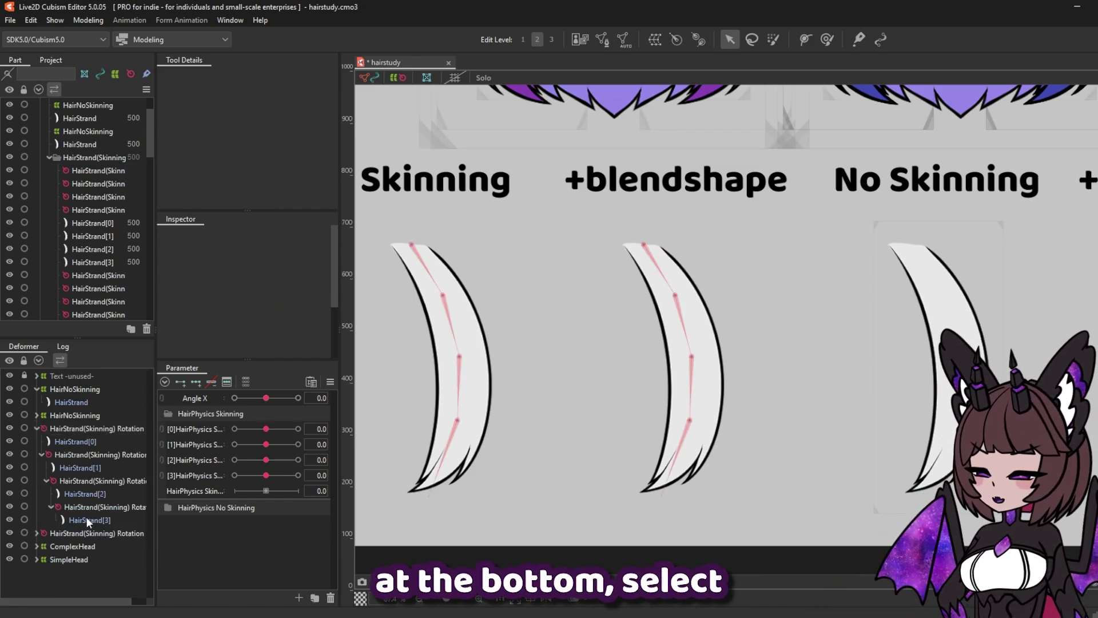
Create a warp deformer as the parent of each +blendshape strand segment, from HairStrand[3] up to HairStrand[0]
{"action": "left_click", "coordinate": [88, 522]}
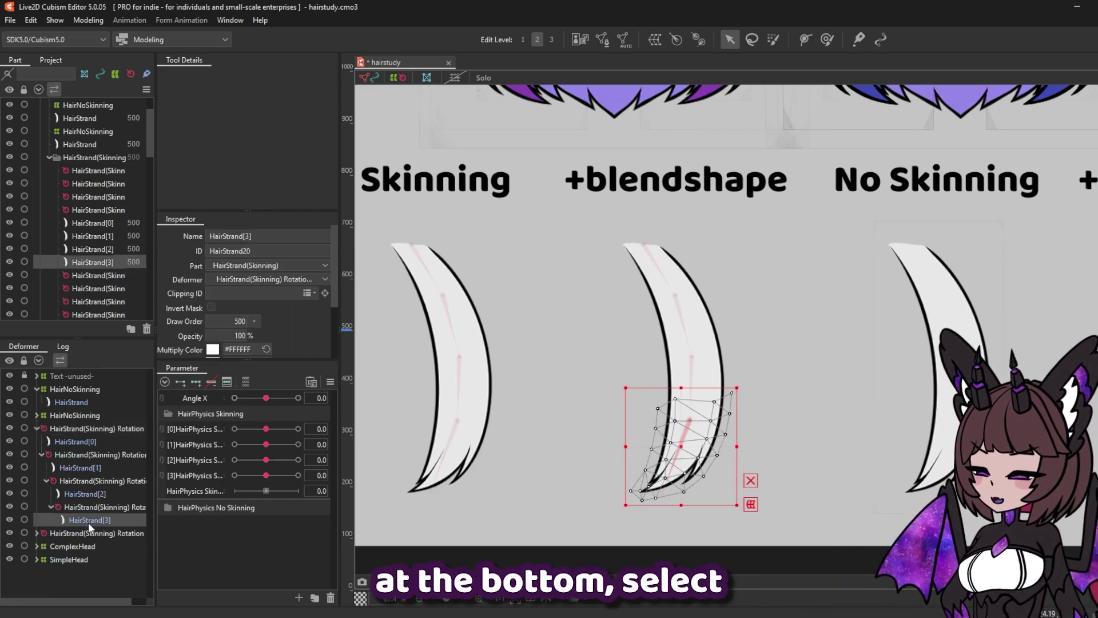
{"action": "left_click", "coordinate": [656, 40]}
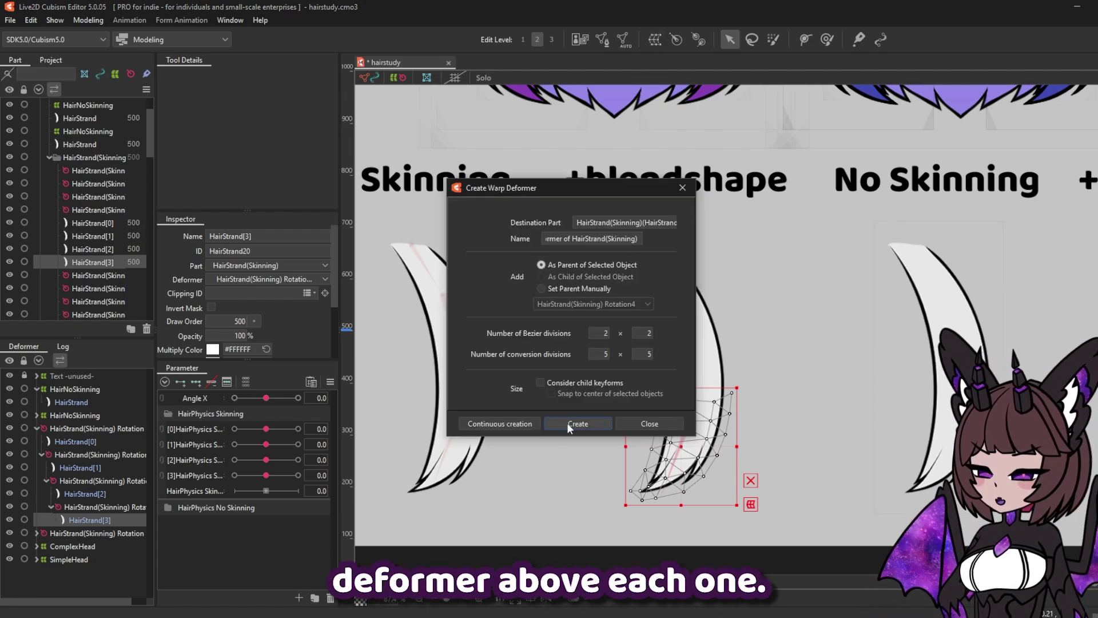
{"action": "left_click", "coordinate": [565, 427]}
{"action": "left_click", "coordinate": [86, 494]}
{"action": "left_click", "coordinate": [655, 39]}
{"action": "left_click", "coordinate": [573, 425]}
{"action": "left_click", "coordinate": [80, 468]}
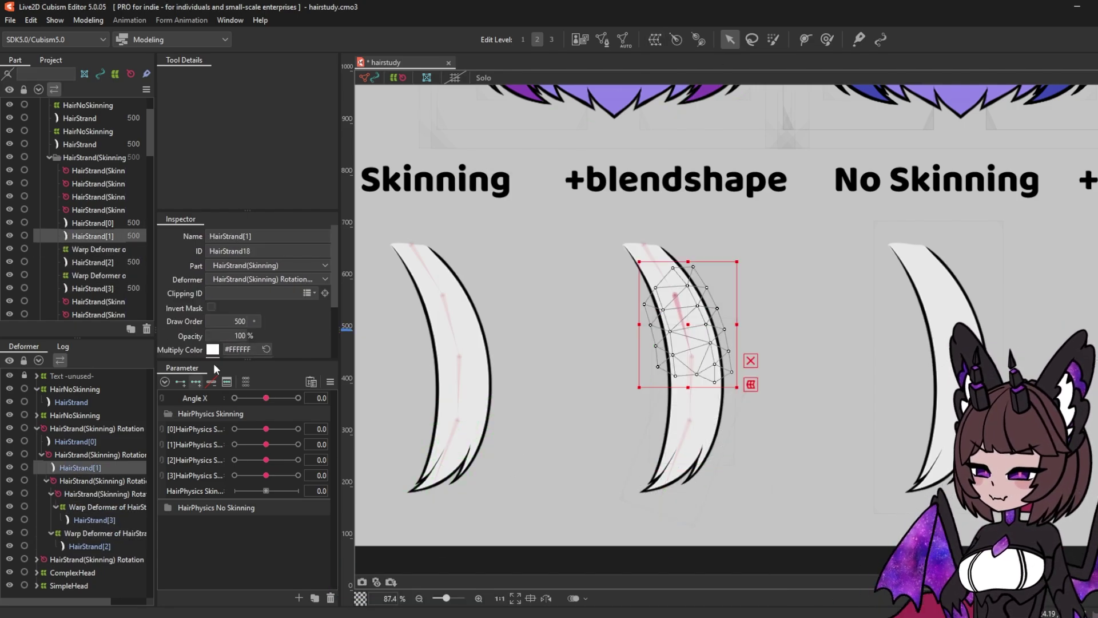
{"action": "left_click", "coordinate": [655, 40]}
{"action": "left_click", "coordinate": [574, 424]}
{"action": "left_click", "coordinate": [64, 443]}
{"action": "left_click", "coordinate": [655, 40]}
{"action": "left_click", "coordinate": [573, 424]}
Apply the +blendshape strand's rotation deformers to their child elements, starting from the one at the tip
{"action": "left_click", "coordinate": [99, 481]}
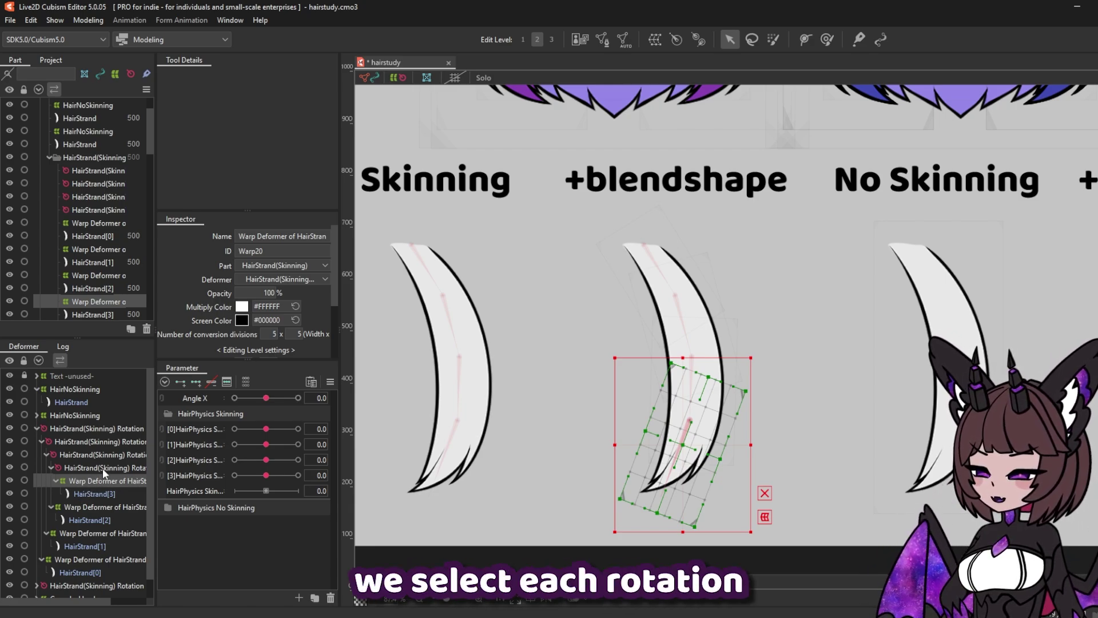
{"action": "left_click", "coordinate": [101, 468]}
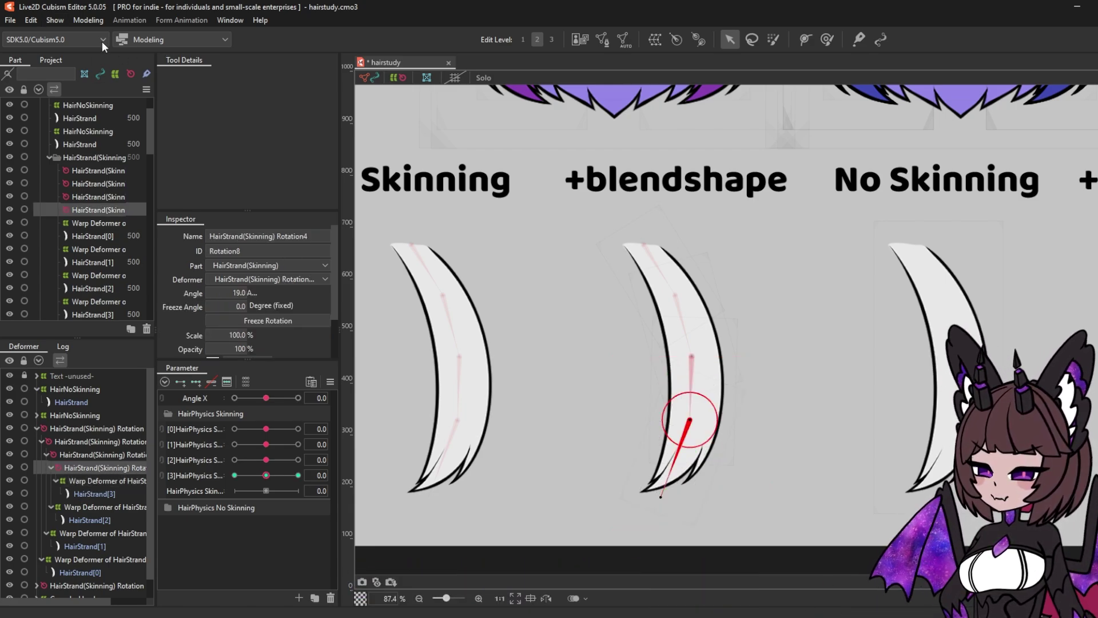
{"action": "left_click", "coordinate": [90, 20]}
{"action": "mouse_move", "coordinate": [107, 35]}
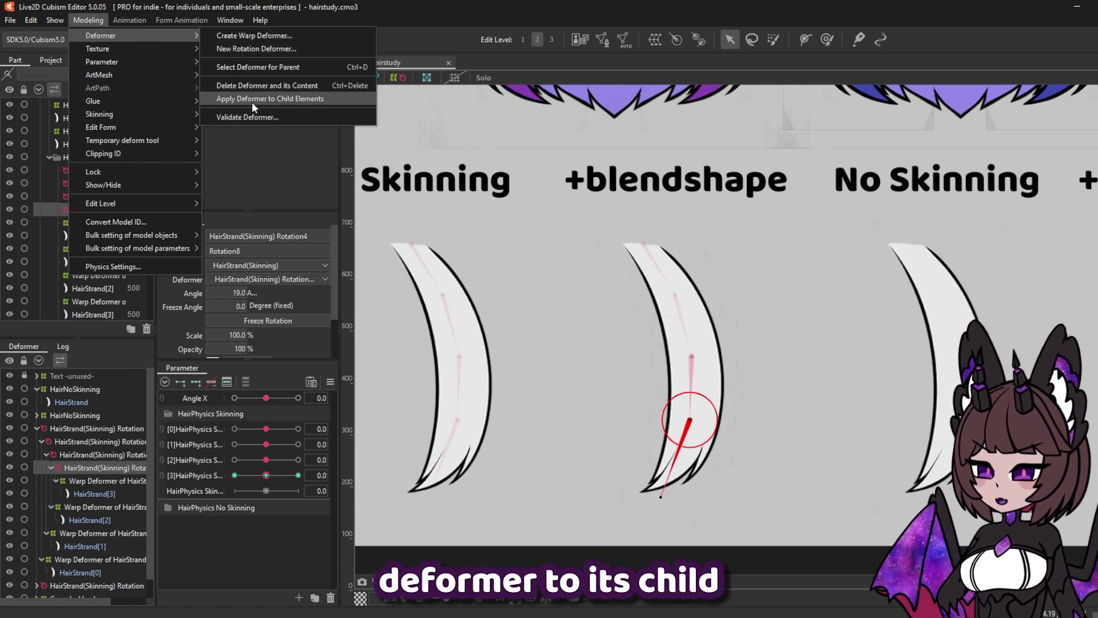
{"action": "left_click", "coordinate": [306, 98]}
{"action": "left_click", "coordinate": [88, 20]}
{"action": "mouse_move", "coordinate": [142, 34]}
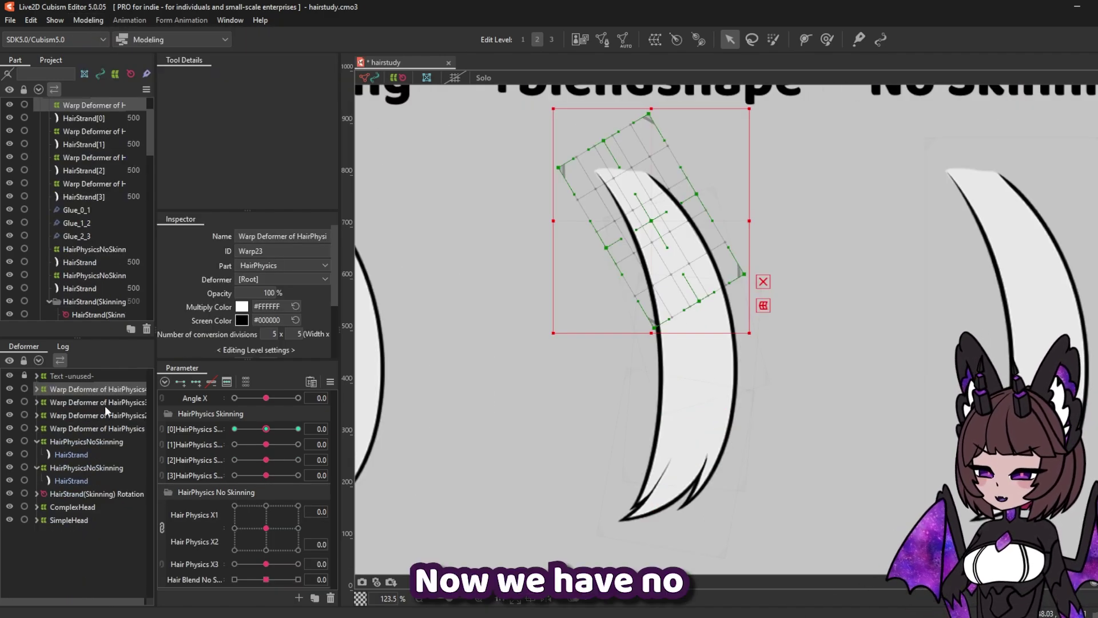
Examine the strand's four warp deformers and test the [1]HairPhysics Skinning parameter on them
{"action": "left_click", "coordinate": [117, 404]}
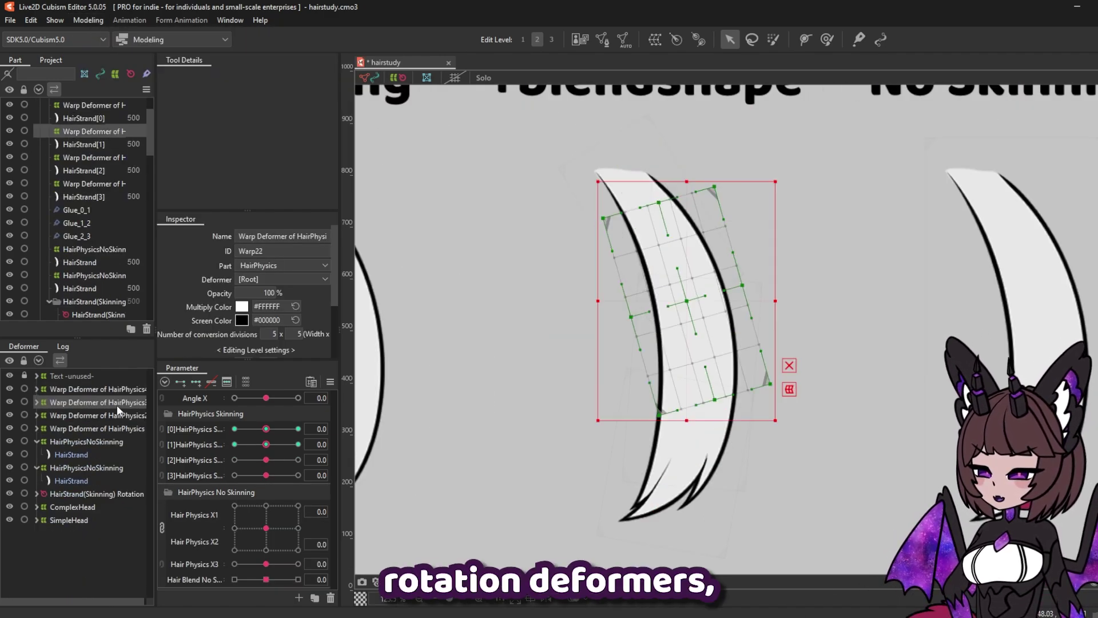
{"action": "left_click", "coordinate": [120, 415]}
{"action": "left_click", "coordinate": [122, 428]}
{"action": "left_click", "coordinate": [127, 389]}
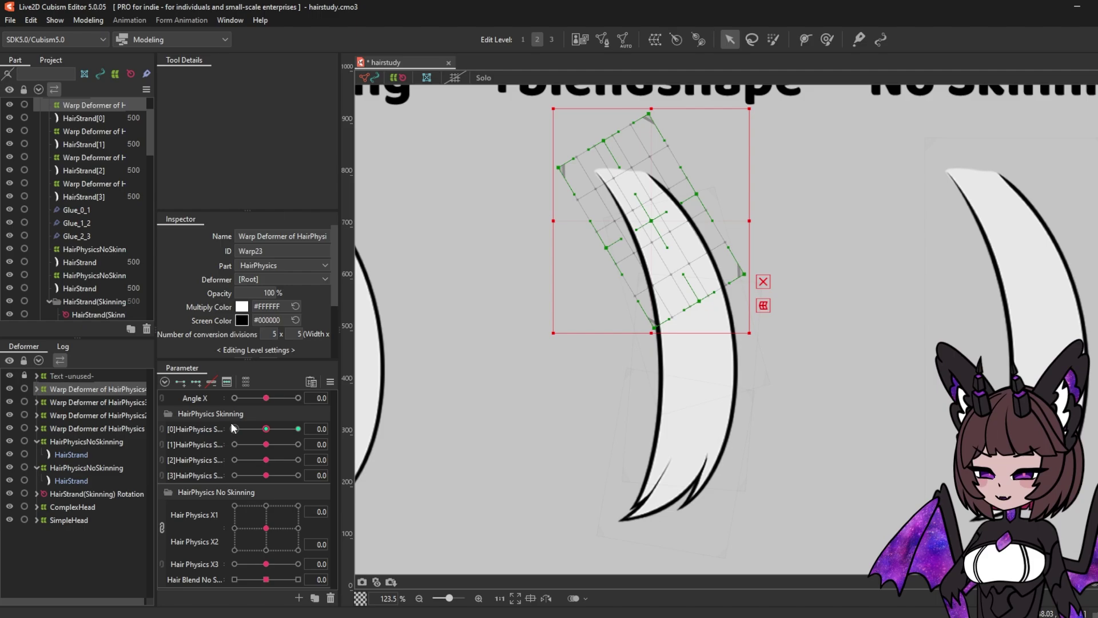
{"action": "left_click_drag", "start_coordinate": [266, 445], "coordinate": [203, 479]}
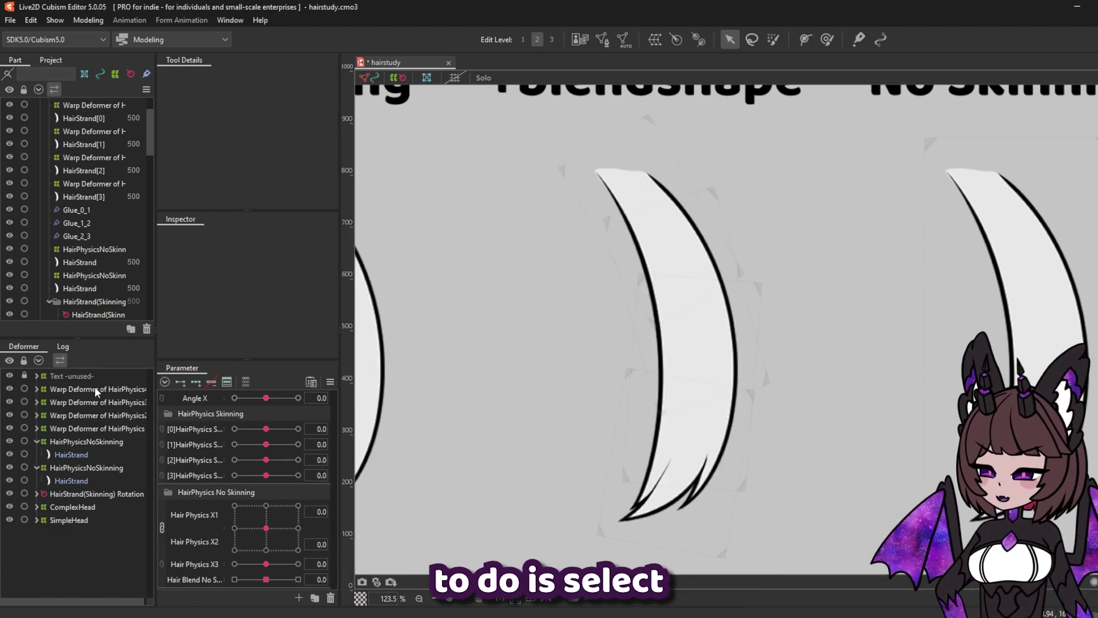
Create a warp deformer named HairBlend as the parent of the strand's four segment warp deformers
{"action": "left_click", "coordinate": [95, 388]}
{"action": "left_click", "coordinate": [95, 402], "text": "ctrl"}
{"action": "left_click", "coordinate": [94, 417], "text": "ctrl"}
{"action": "left_click", "coordinate": [129, 429], "text": "ctrl"}
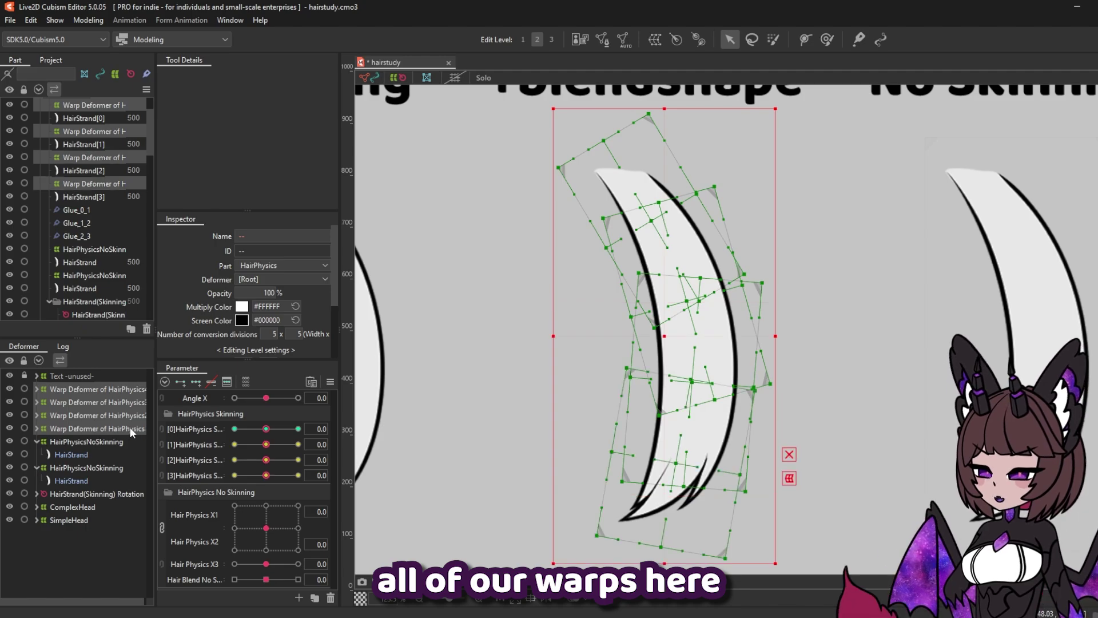
{"action": "left_click", "coordinate": [654, 40]}
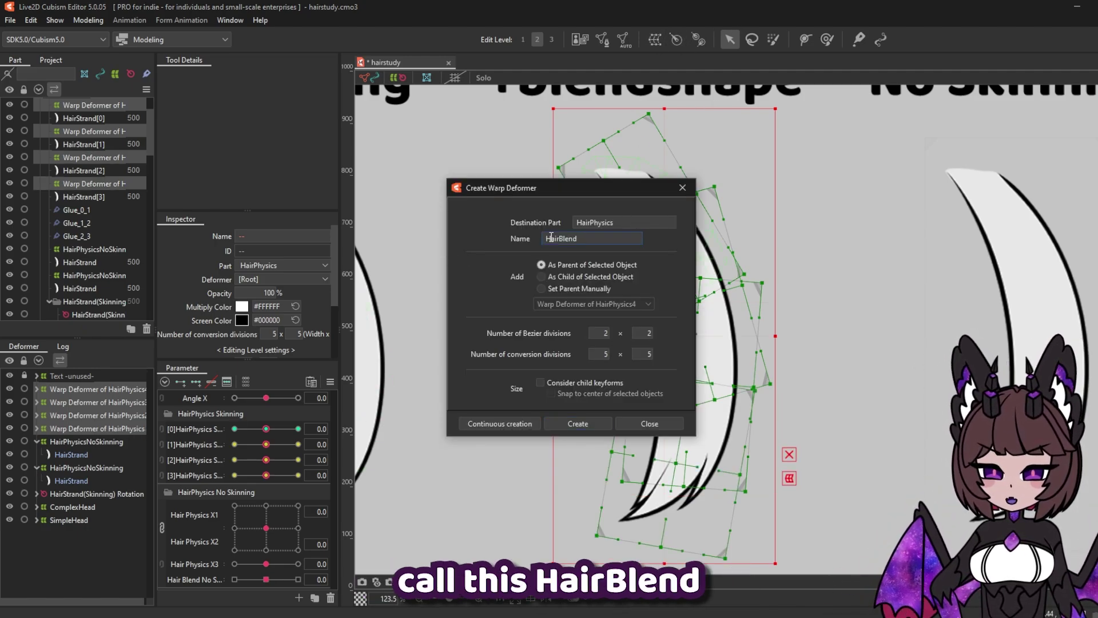
{"action": "left_click", "coordinate": [569, 424]}
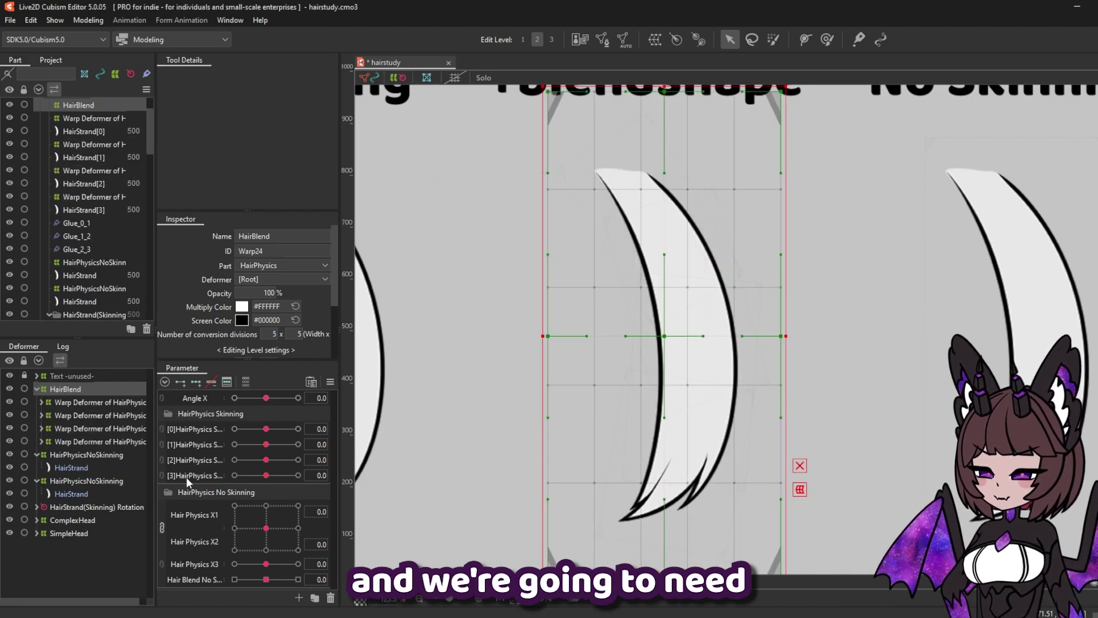
Create a blend shape parameter named HairBlend in the HairPhysics Skinning group, ranging from -30 to 30 with default 0
{"action": "left_click", "coordinate": [299, 597]}
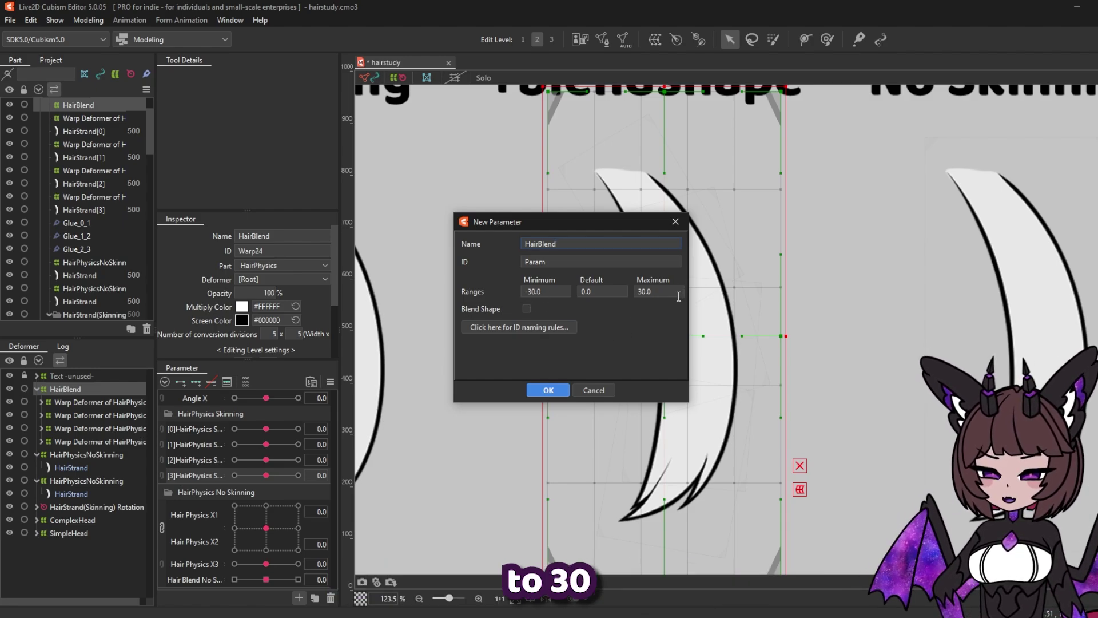
{"action": "left_click", "coordinate": [528, 309]}
{"action": "left_click", "coordinate": [549, 390]}
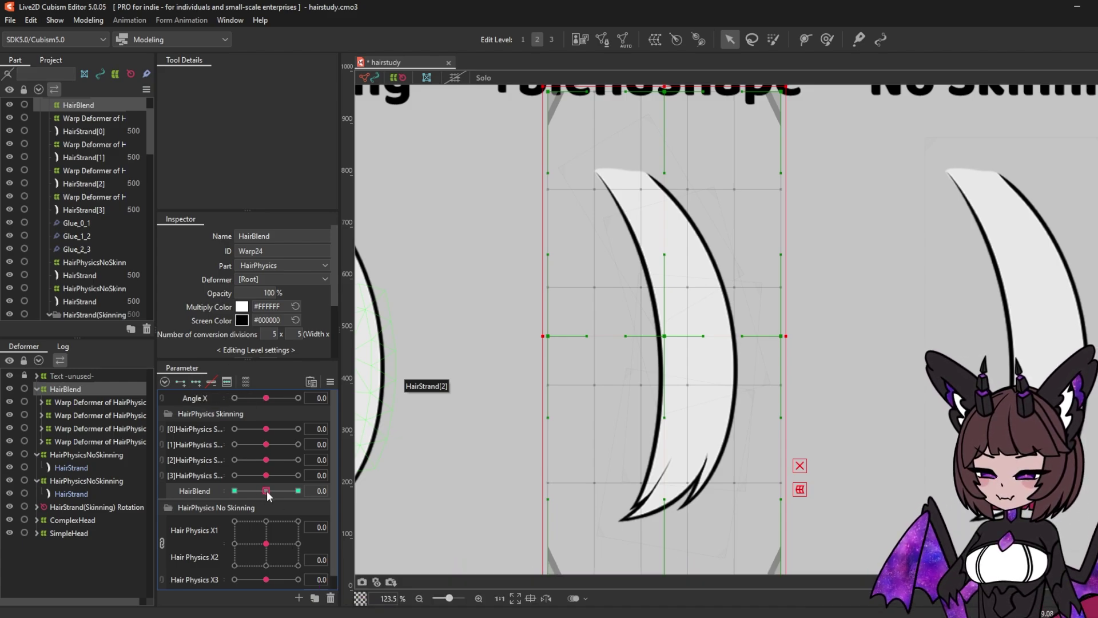
At HairBlend -30, widen the HairBlend warp deformer's middle by pulling both side edges outward and shifting its centre point left
{"action": "left_click_drag", "start_coordinate": [267, 490], "coordinate": [224, 496]}
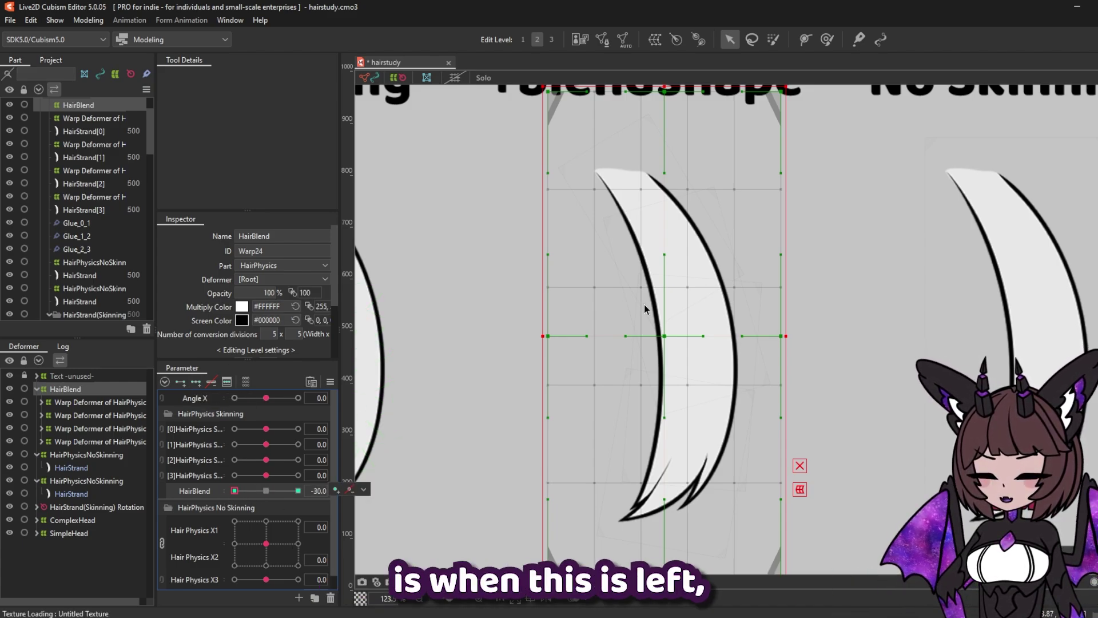
{"action": "left_click", "coordinate": [801, 466]}
{"action": "left_click_drag", "start_coordinate": [548, 335], "coordinate": [509, 337]}
{"action": "left_click_drag", "start_coordinate": [664, 338], "coordinate": [629, 342]}
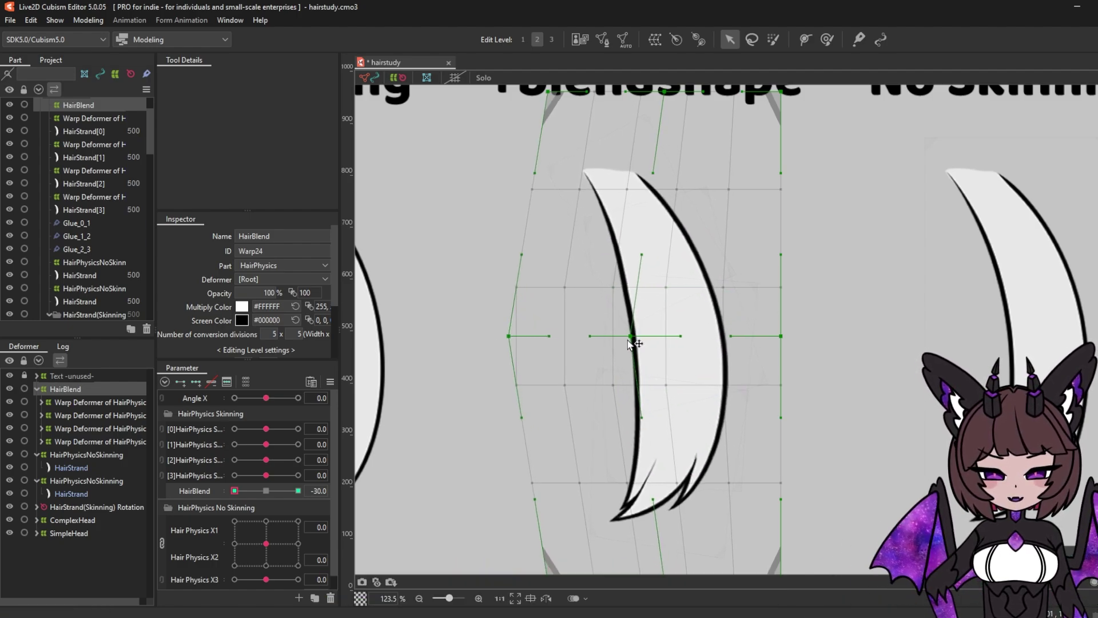
{"action": "scroll", "coordinate": [629, 340], "scroll_direction": "down", "scroll_amount": 3}
{"action": "left_click_drag", "start_coordinate": [743, 342], "coordinate": [757, 343]}
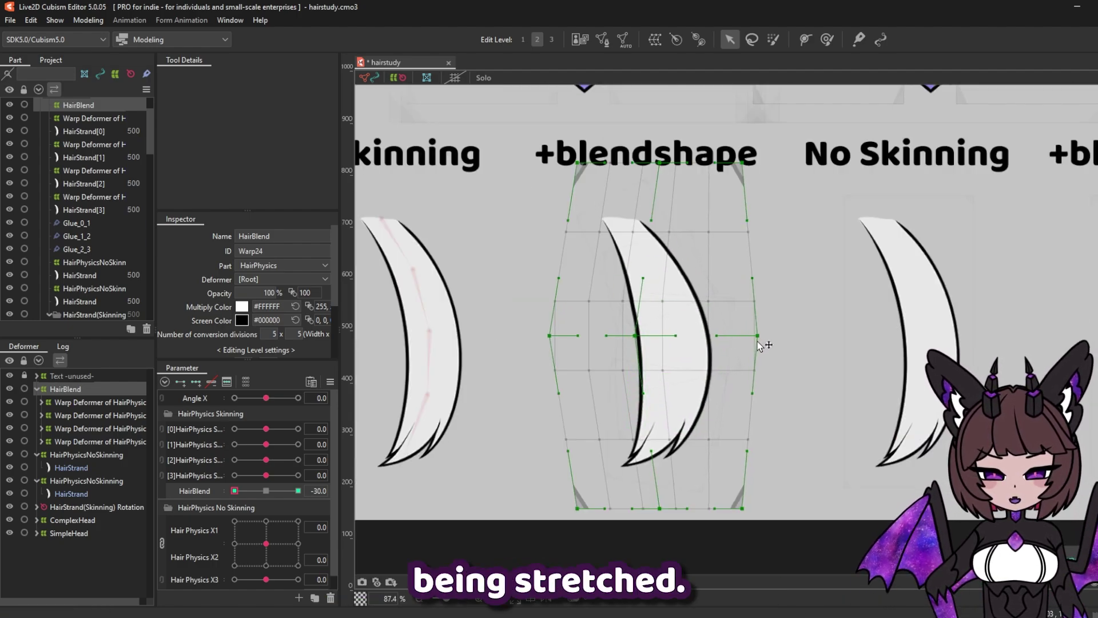
{"action": "left_click_drag", "start_coordinate": [635, 336], "coordinate": [622, 336]}
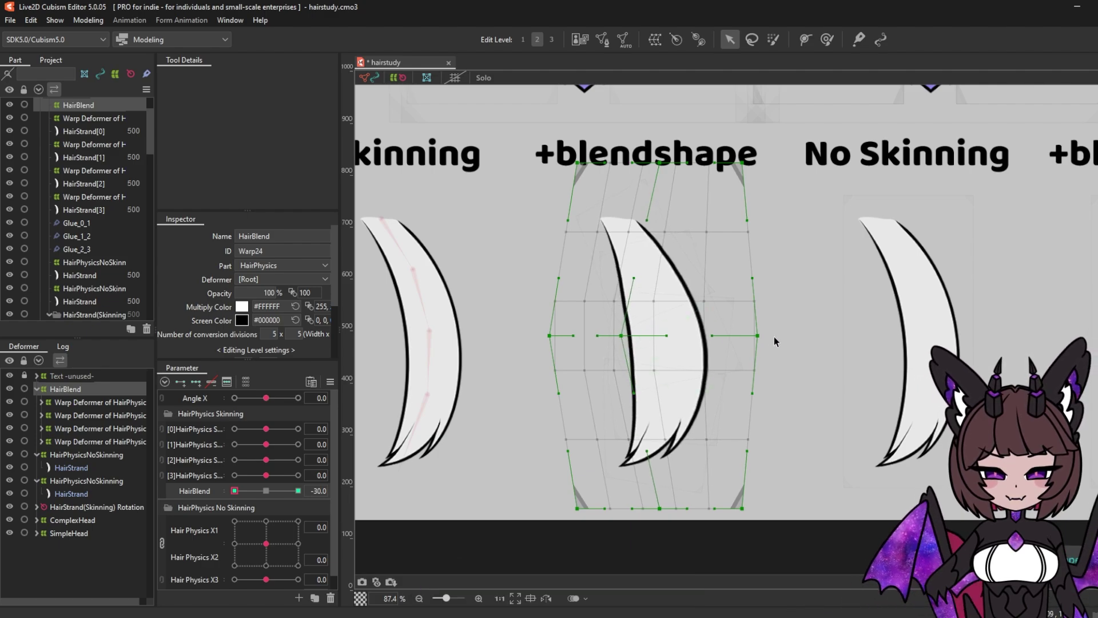
{"action": "left_click_drag", "start_coordinate": [764, 339], "coordinate": [778, 338]}
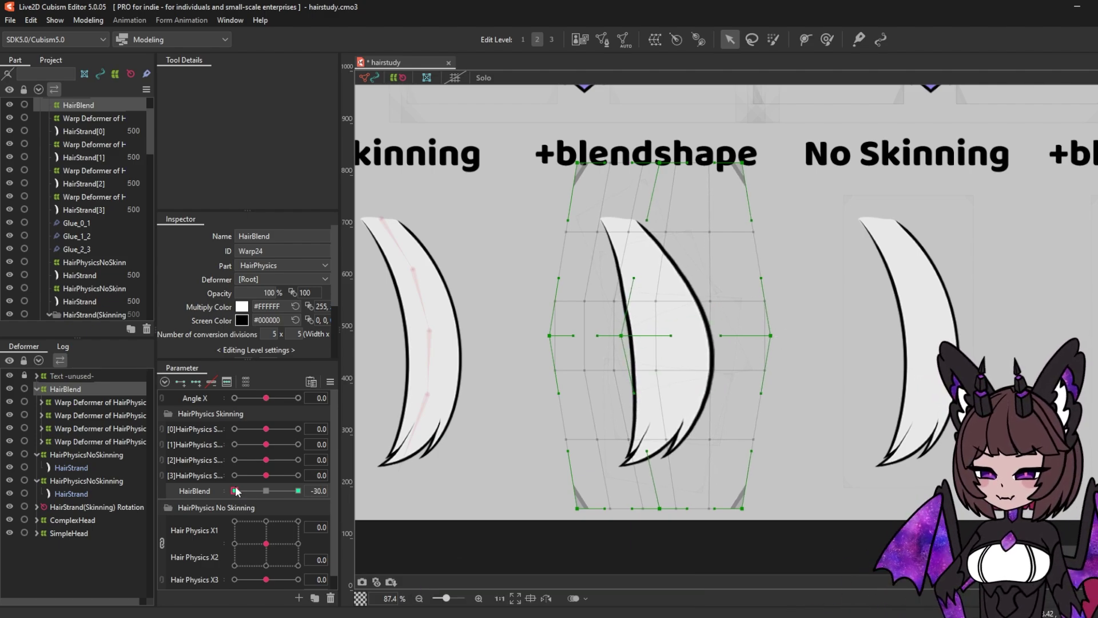
At HairBlend 30, narrow the warp deformer by moving its centre point right and its right edge inward, and return the parameter to 0
{"action": "left_click_drag", "start_coordinate": [236, 491], "coordinate": [298, 490]}
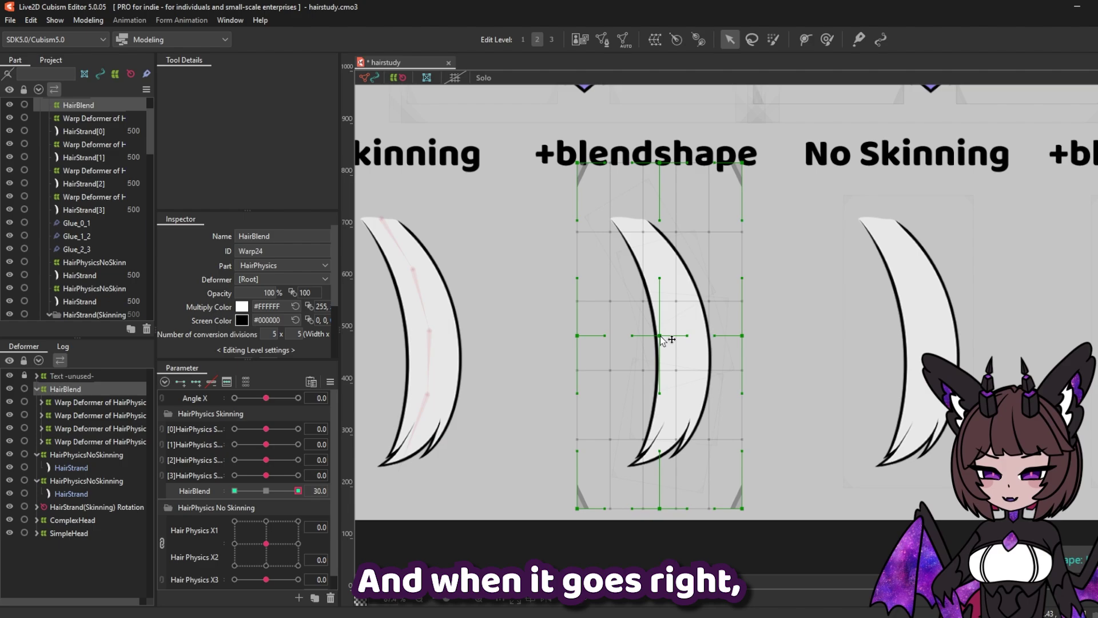
{"action": "left_click_drag", "start_coordinate": [660, 337], "coordinate": [724, 337]}
{"action": "left_click_drag", "start_coordinate": [742, 171], "coordinate": [720, 167]}
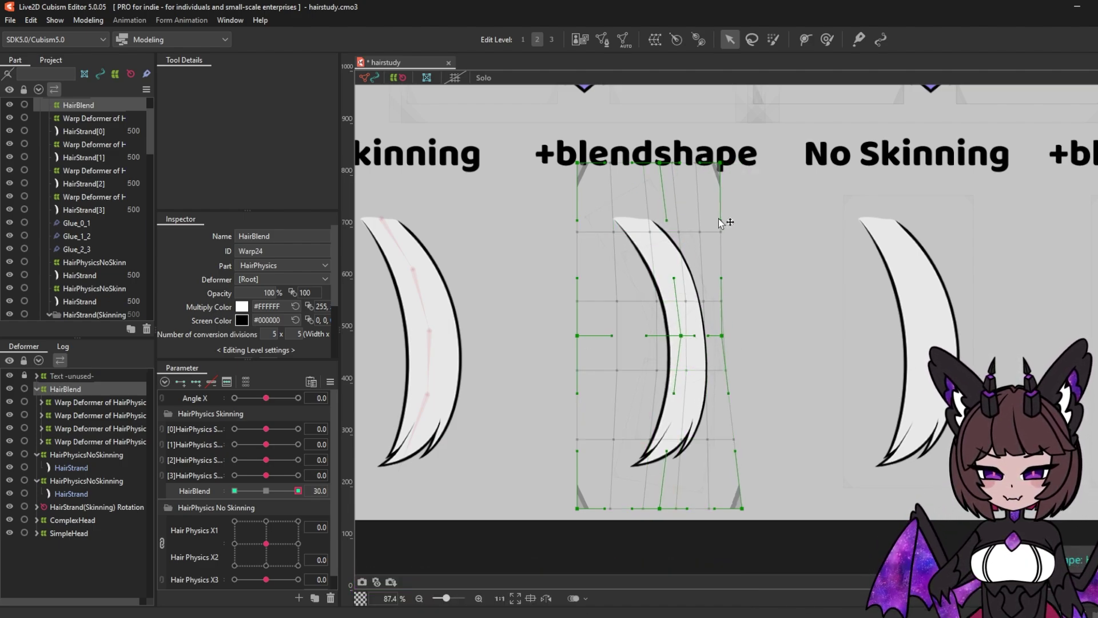
{"action": "left_click_drag", "start_coordinate": [742, 510], "coordinate": [717, 511]}
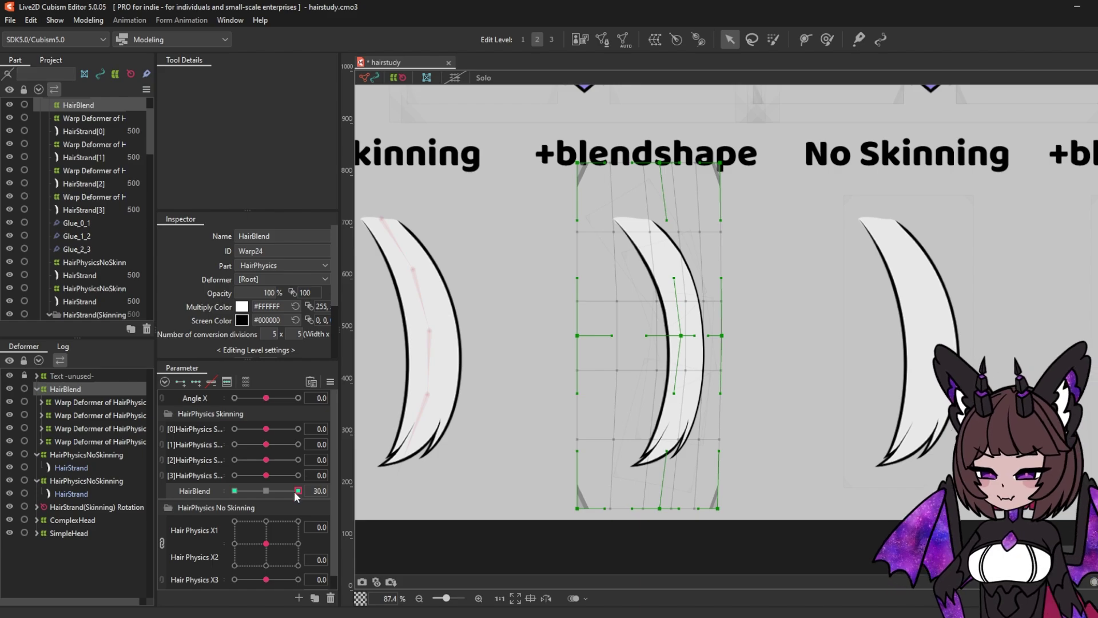
{"action": "left_click_drag", "start_coordinate": [296, 491], "coordinate": [266, 491]}
In the physics settings, add HairBlend as an output parameter of the Hair Physics Skinning group
{"action": "left_click", "coordinate": [89, 20]}
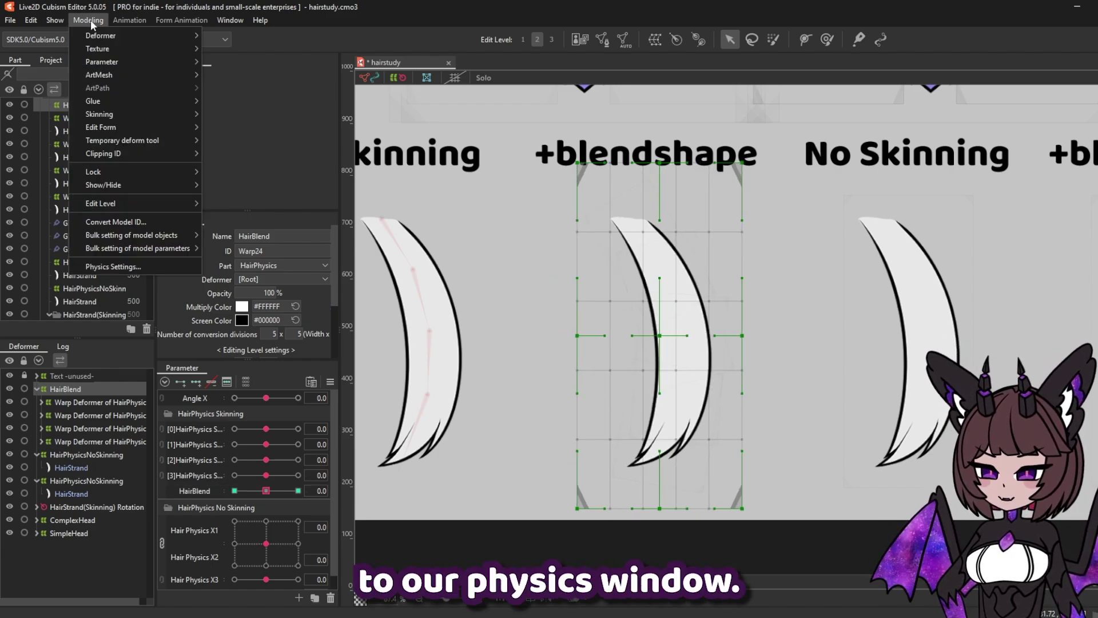
{"action": "left_click", "coordinate": [152, 266]}
{"action": "left_click", "coordinate": [100, 110]}
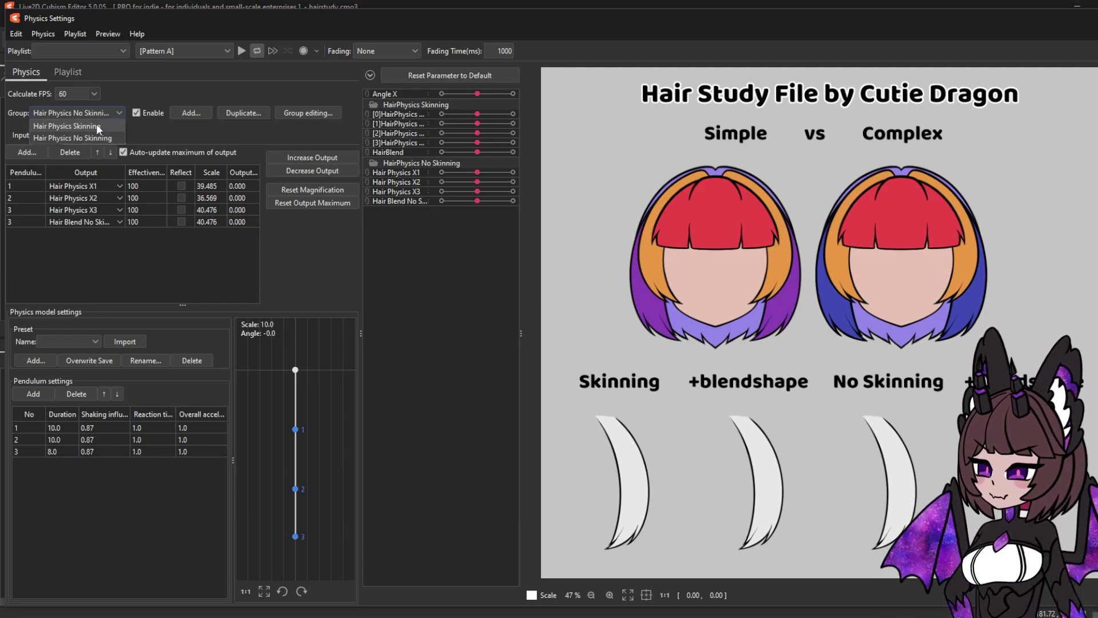
{"action": "left_click", "coordinate": [97, 125]}
{"action": "left_click_drag", "start_coordinate": [798, 314], "coordinate": [429, 343]}
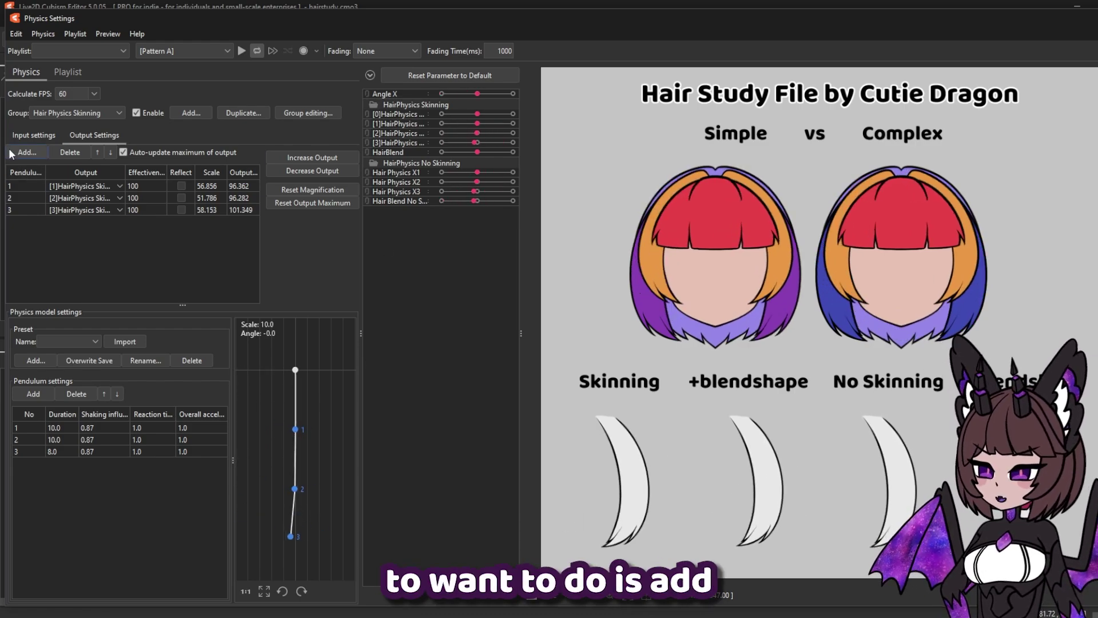
{"action": "left_click", "coordinate": [27, 152]}
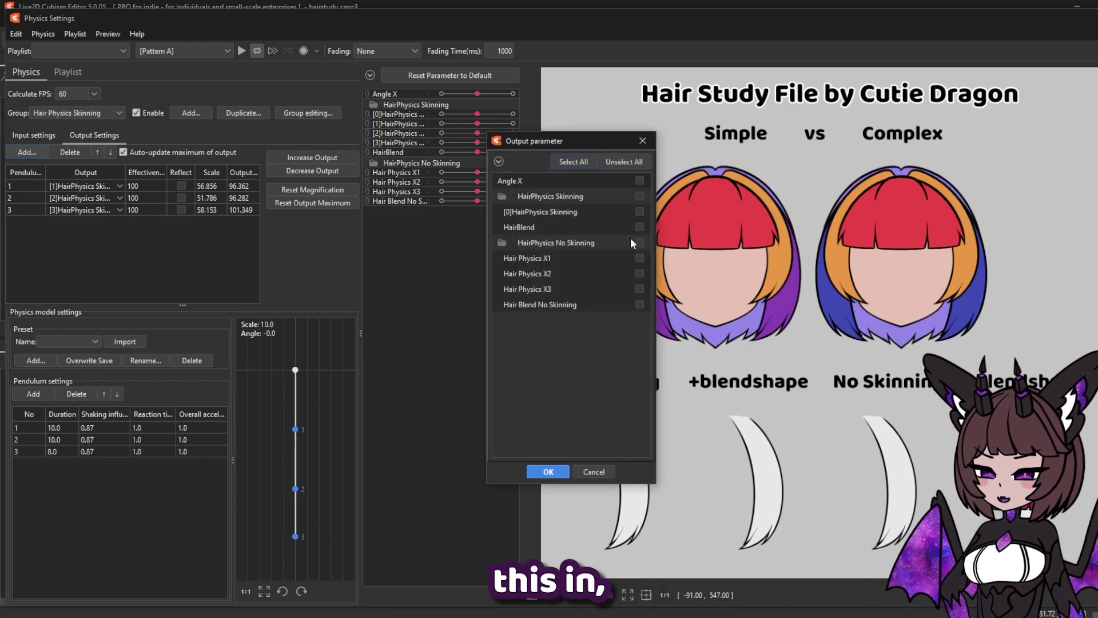
{"action": "left_click", "coordinate": [548, 471]}
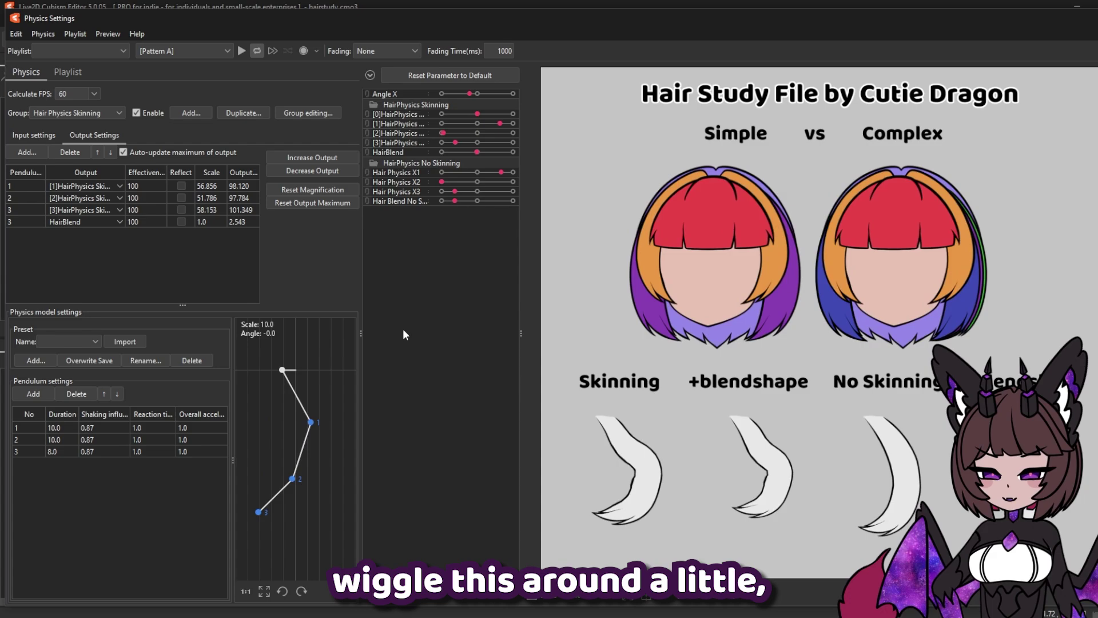
Swing the physics preview to register HairBlend's motion, increase the group's output, and test the swing again
{"action": "left_click_drag", "start_coordinate": [403, 330], "coordinate": [209, 275]}
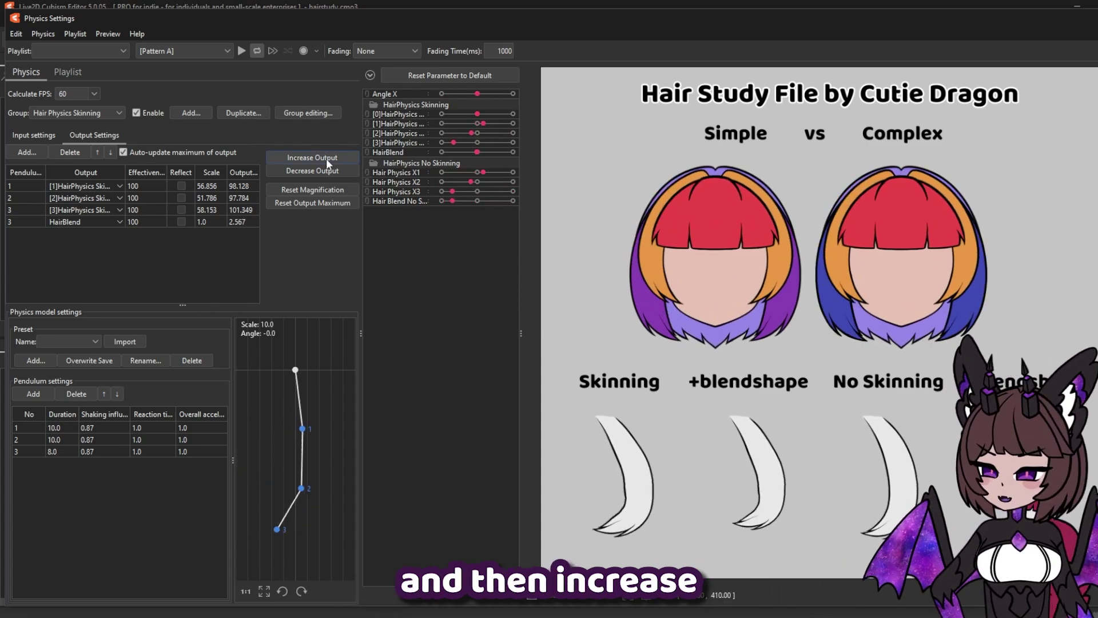
{"action": "left_click", "coordinate": [328, 153]}
{"action": "left_click", "coordinate": [612, 330]}
{"action": "left_click_drag", "start_coordinate": [612, 330], "coordinate": [458, 294]}
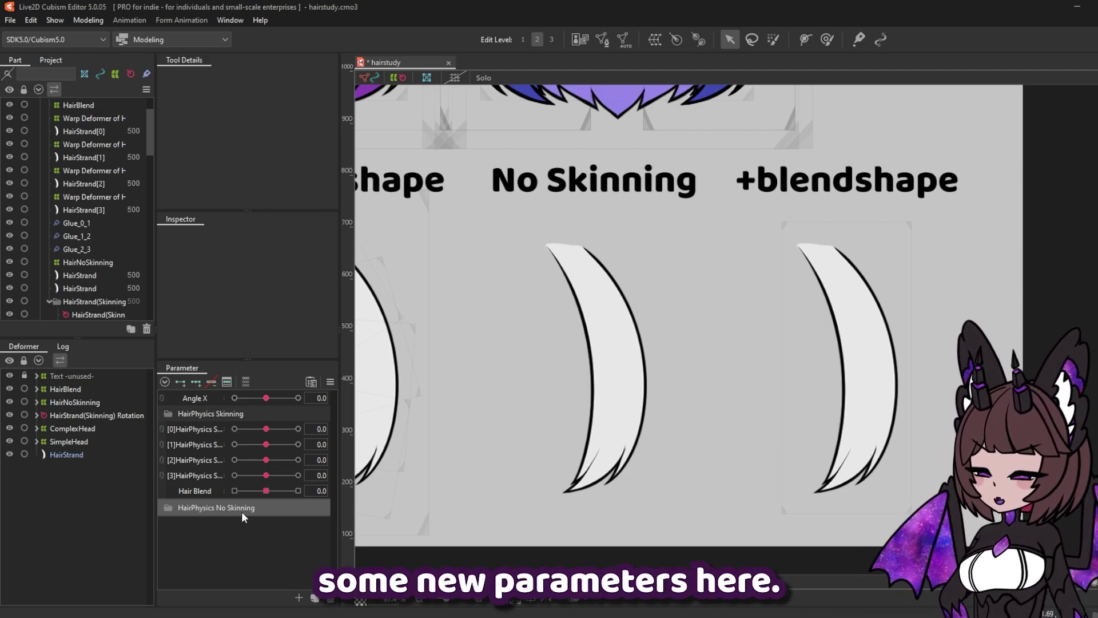
Create a parameter named Hair Physics X1 with ID HairPhysicsX1 and range -30 to 30 in the HairPhysics No Skinning group
{"action": "left_click", "coordinate": [298, 598]}
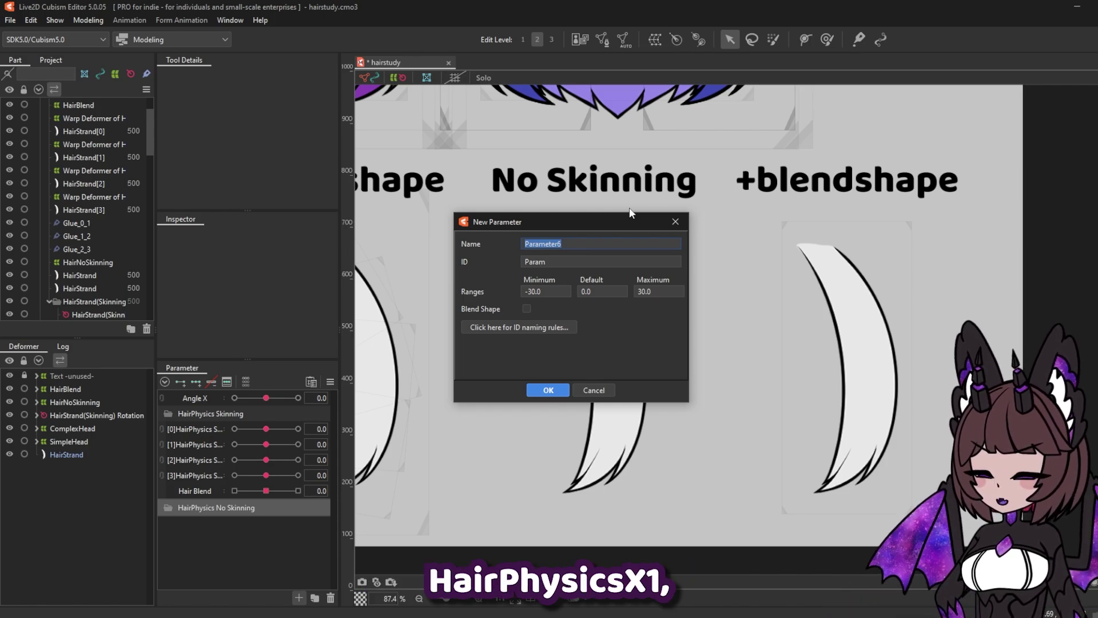
{"action": "type", "text": "Hair Physics X1"}
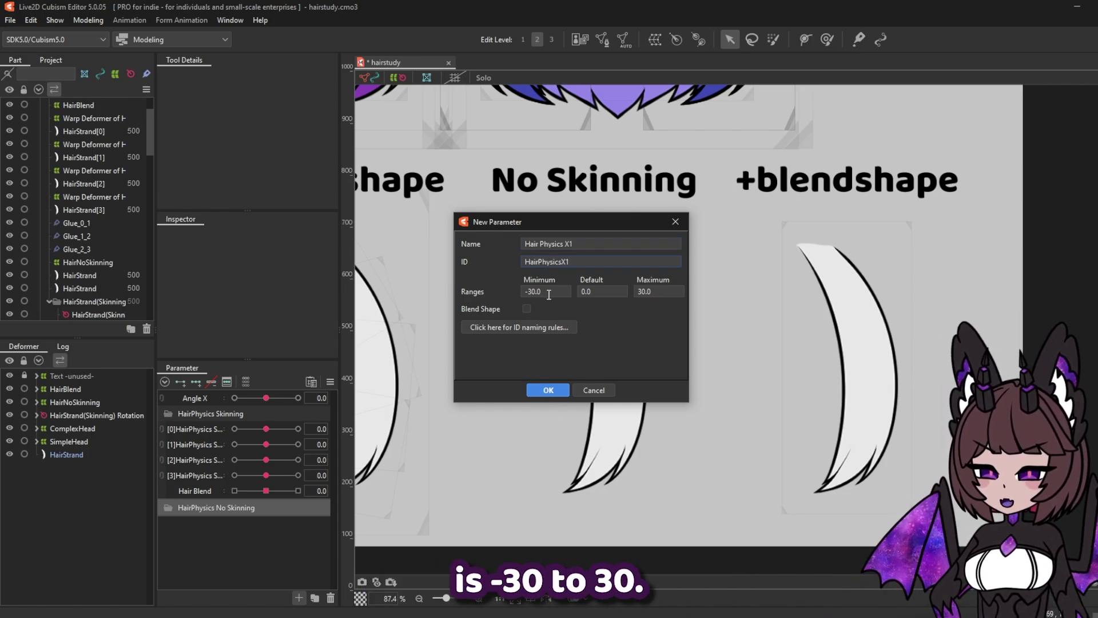
{"action": "key", "text": "Return"}
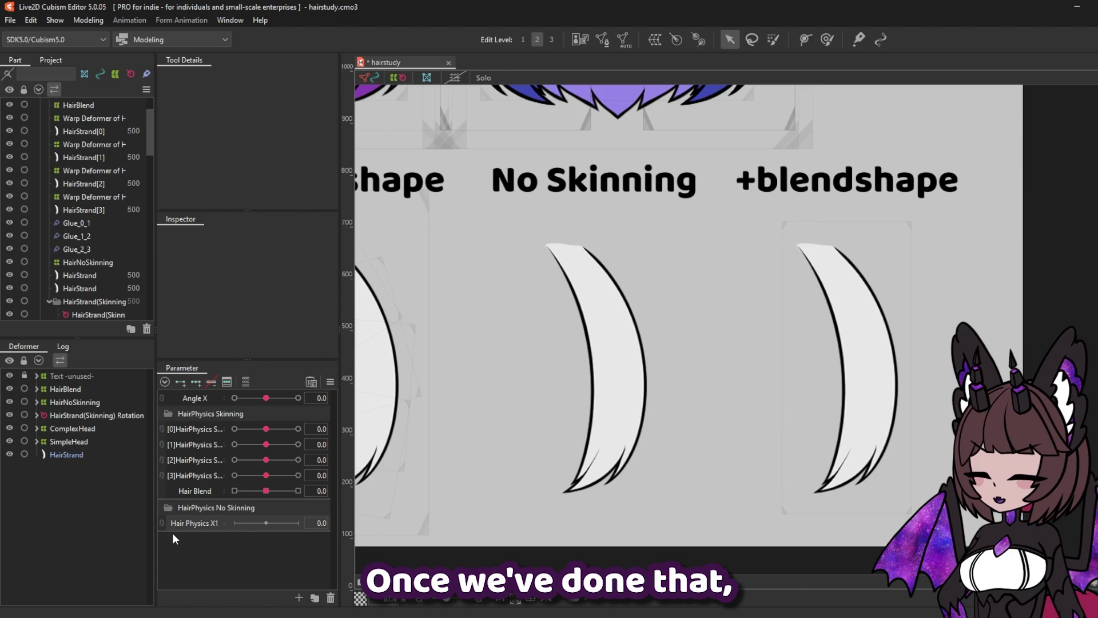
Replicate the Hair Physics X1 parameter twice
{"action": "right_click", "coordinate": [207, 523]}
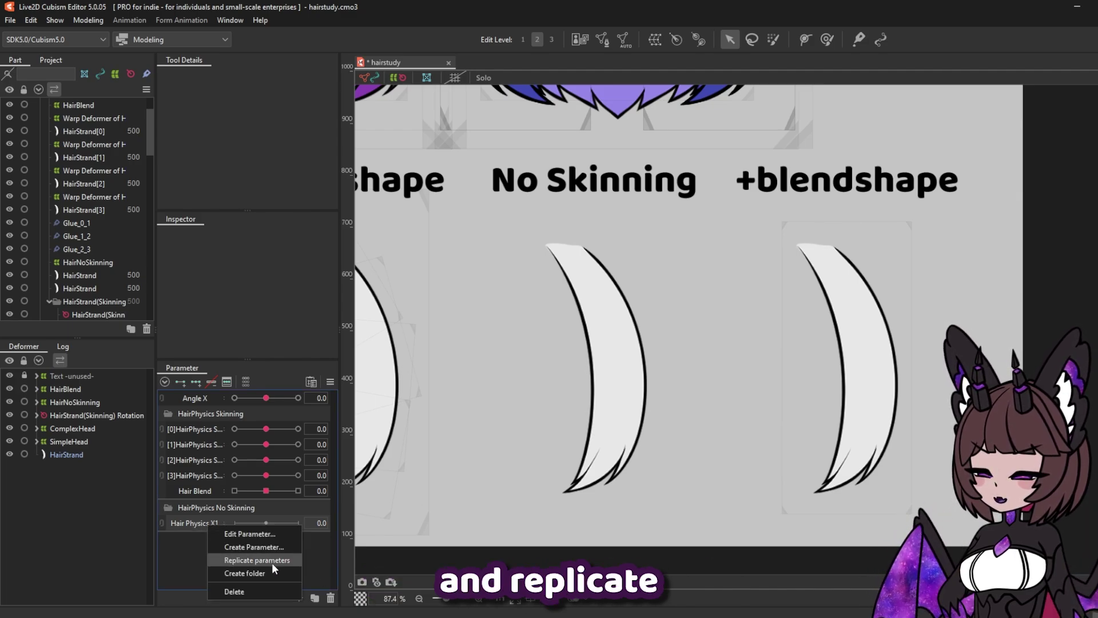
{"action": "left_click", "coordinate": [279, 560]}
{"action": "right_click", "coordinate": [200, 534]}
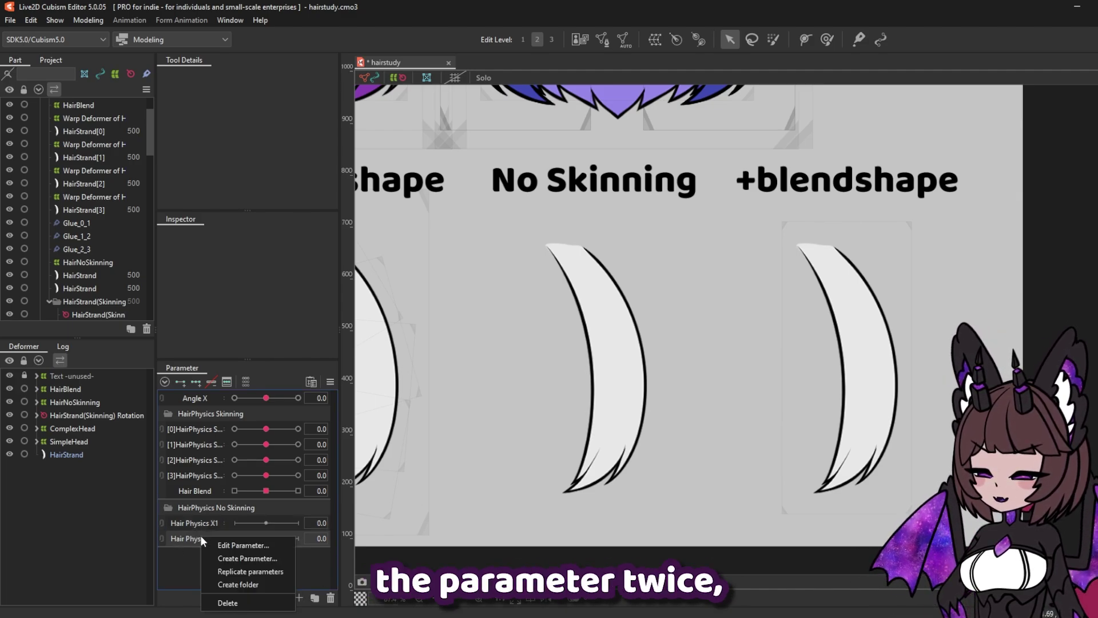
{"action": "left_click", "coordinate": [252, 573]}
Rename the two parameter copies to Hair Physics X2 and Hair Physics X3
{"action": "right_click", "coordinate": [201, 538]}
{"action": "left_click", "coordinate": [280, 545]}
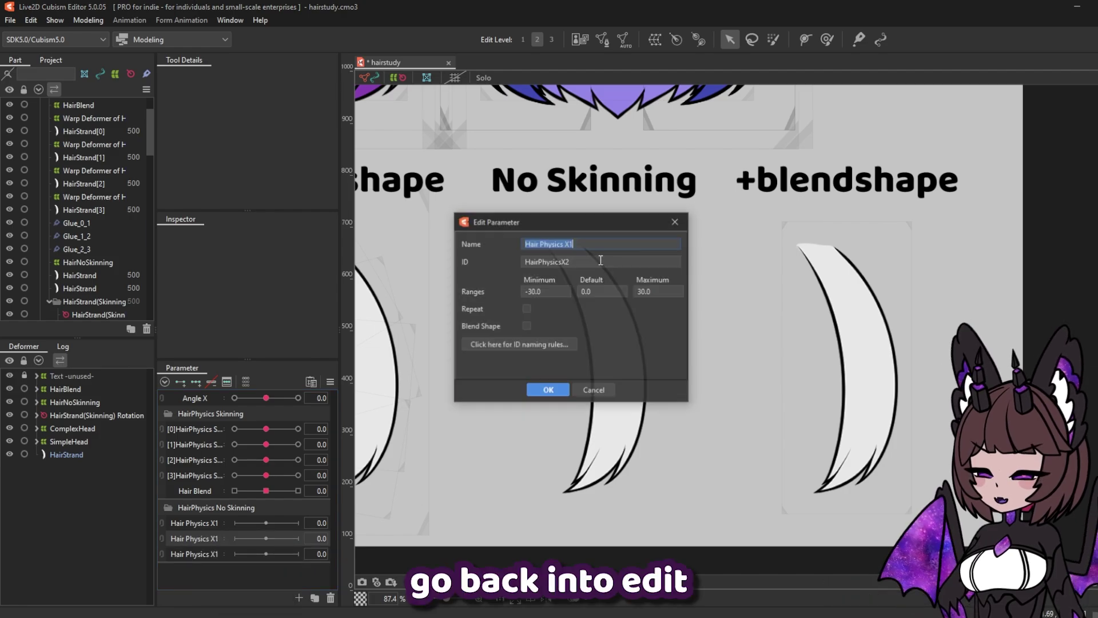
{"action": "left_click", "coordinate": [601, 245]}
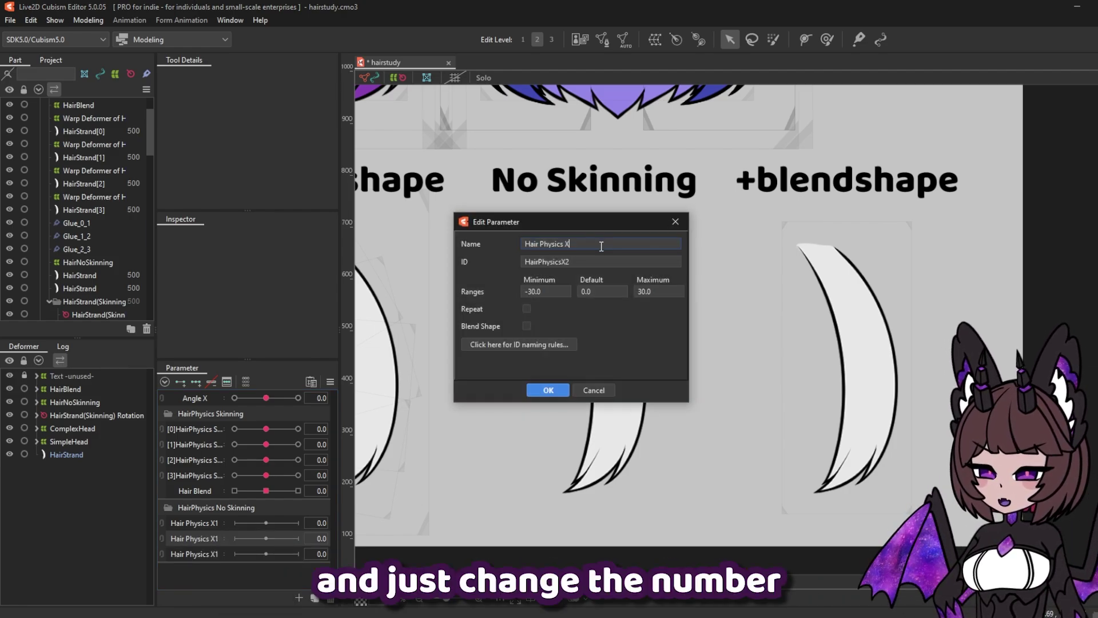
{"action": "type", "text": "2"}
{"action": "key", "text": "Return"}
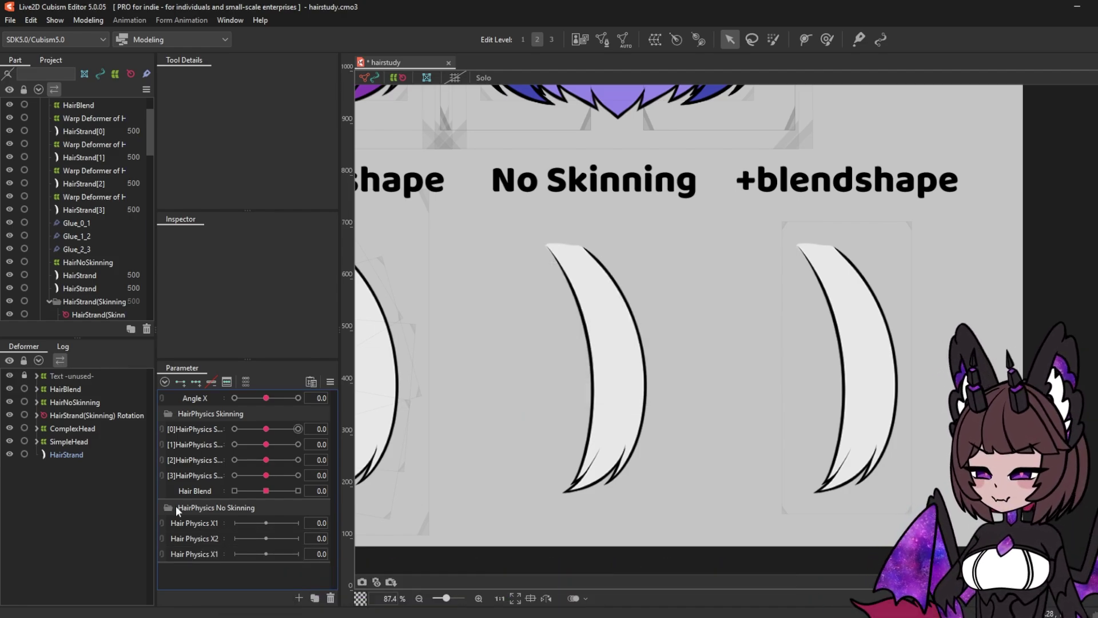
{"action": "right_click", "coordinate": [229, 553]}
{"action": "left_click", "coordinate": [252, 535]}
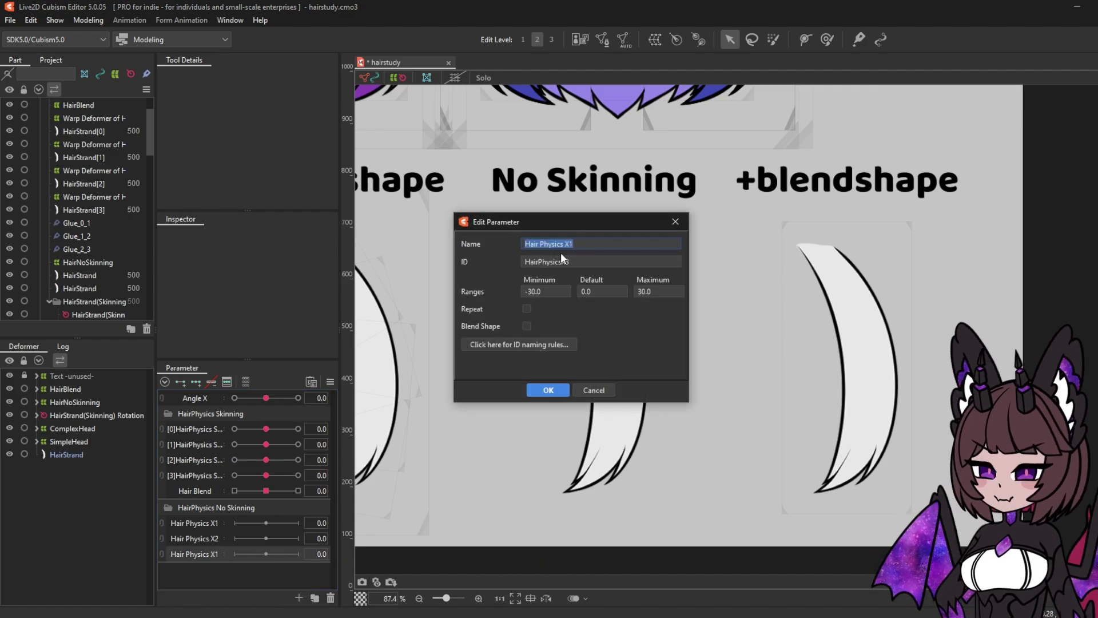
{"action": "left_click", "coordinate": [592, 245]}
{"action": "key", "text": "BackSpace"}
{"action": "type", "text": "3"}
{"action": "key", "text": "Return"}
Draw a six-point deform path along the No Skinning HairStrand artmesh, from above its root to below its tip
{"action": "left_click", "coordinate": [70, 453]}
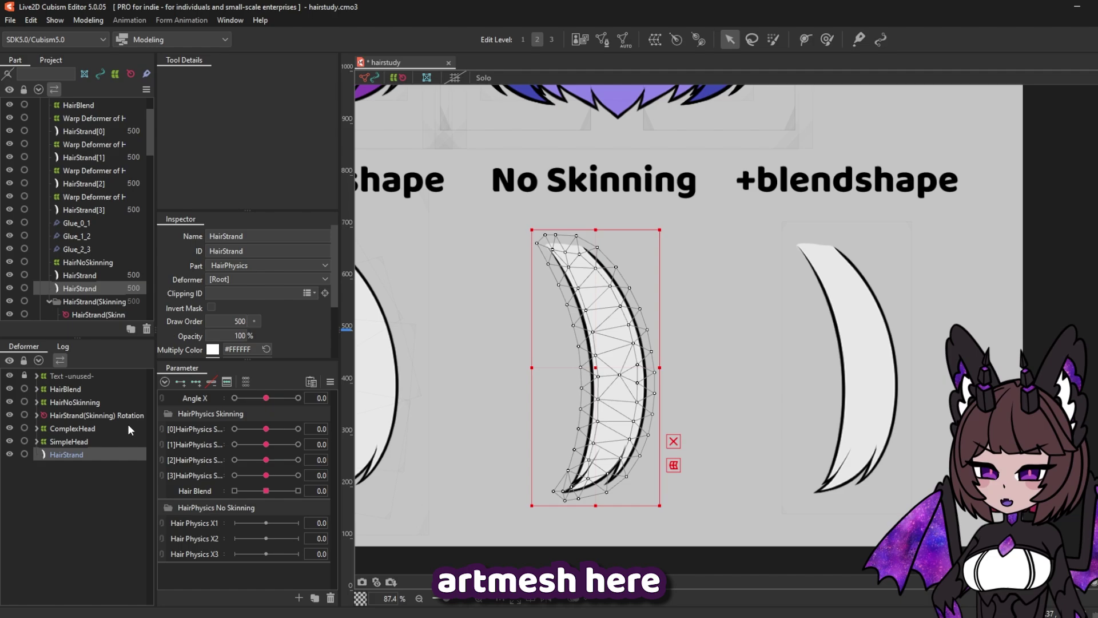
{"action": "left_click", "coordinate": [805, 39]}
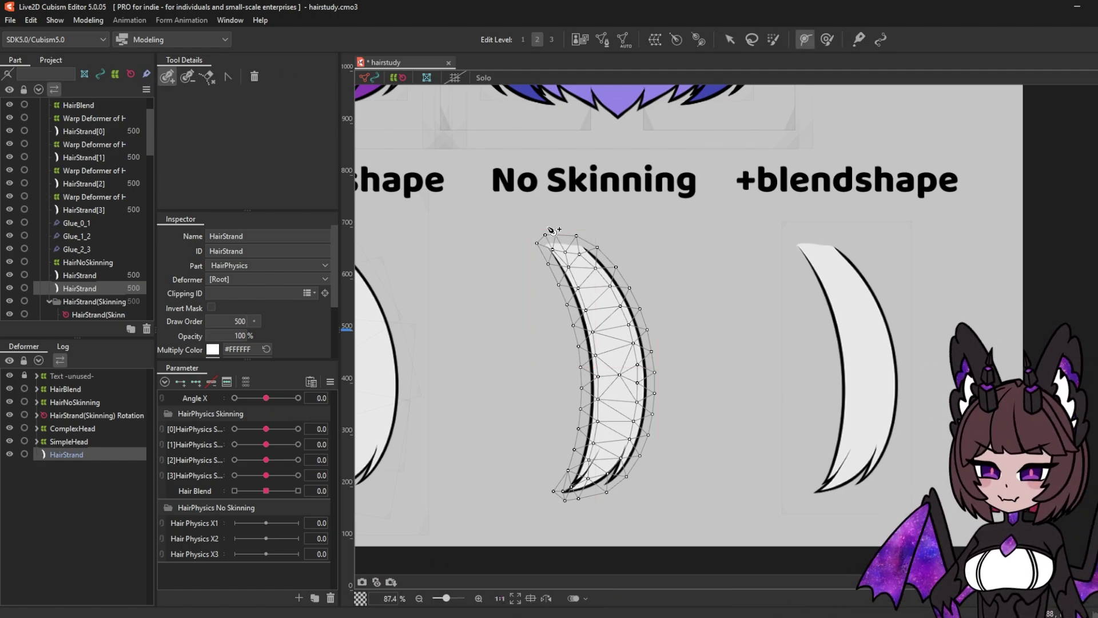
{"action": "mouse_move", "coordinate": [551, 231]}
{"action": "left_mouse_down"}
{"action": "mouse_move", "coordinate": [613, 349]}
{"action": "mouse_move", "coordinate": [603, 438]}
{"action": "mouse_move", "coordinate": [559, 520]}
{"action": "left_mouse_up"}
{"action": "left_click", "coordinate": [730, 39]}
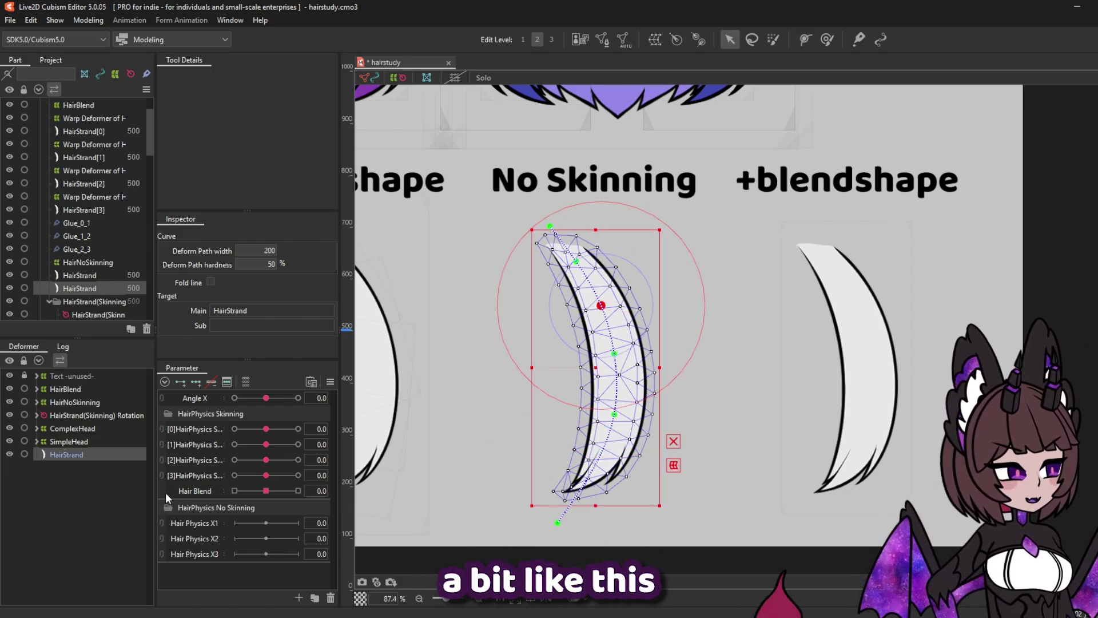
Add three keys to Hair Physics X3 for the No Skinning strand and, at -30, bend its tip to the left with the deform path
{"action": "left_click", "coordinate": [208, 554]}
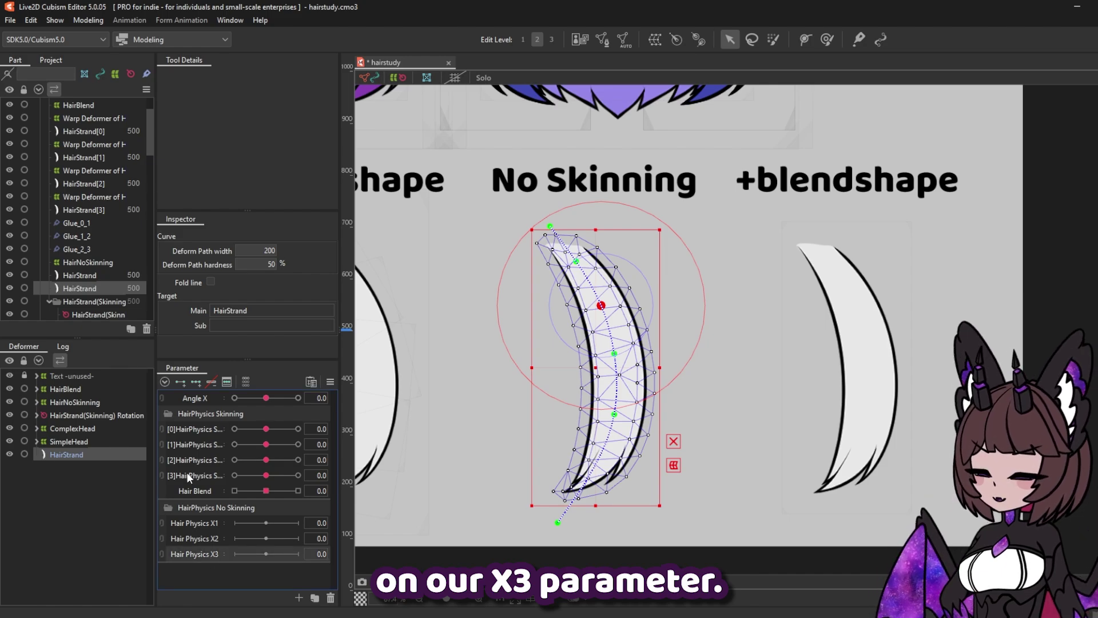
{"action": "left_click", "coordinate": [195, 383]}
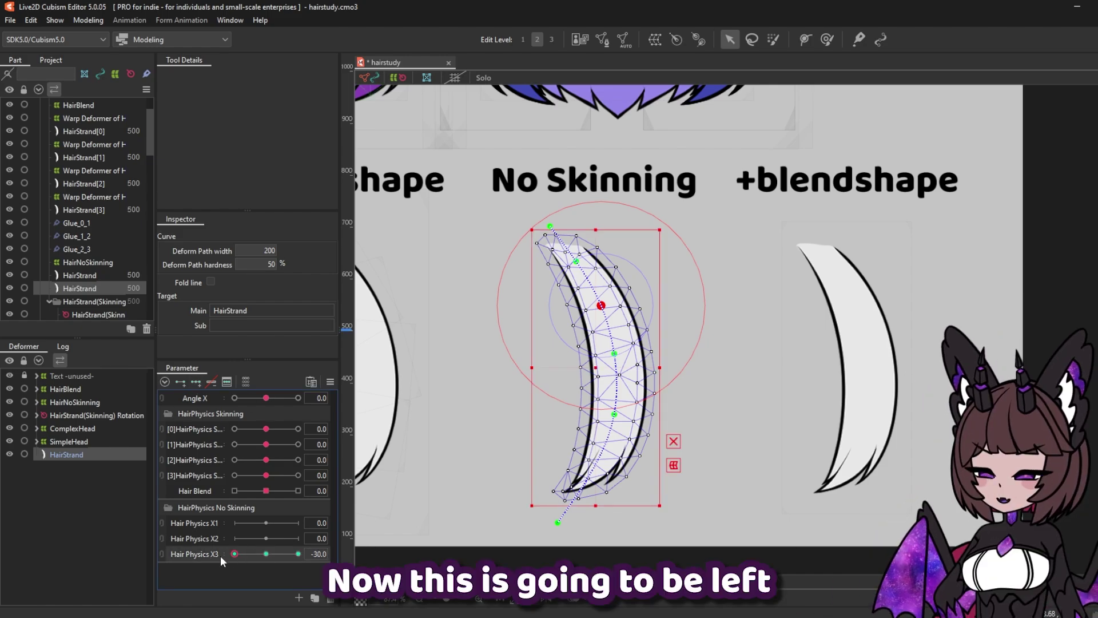
{"action": "left_click_drag", "start_coordinate": [265, 554], "coordinate": [176, 571]}
{"action": "left_click", "coordinate": [422, 555]}
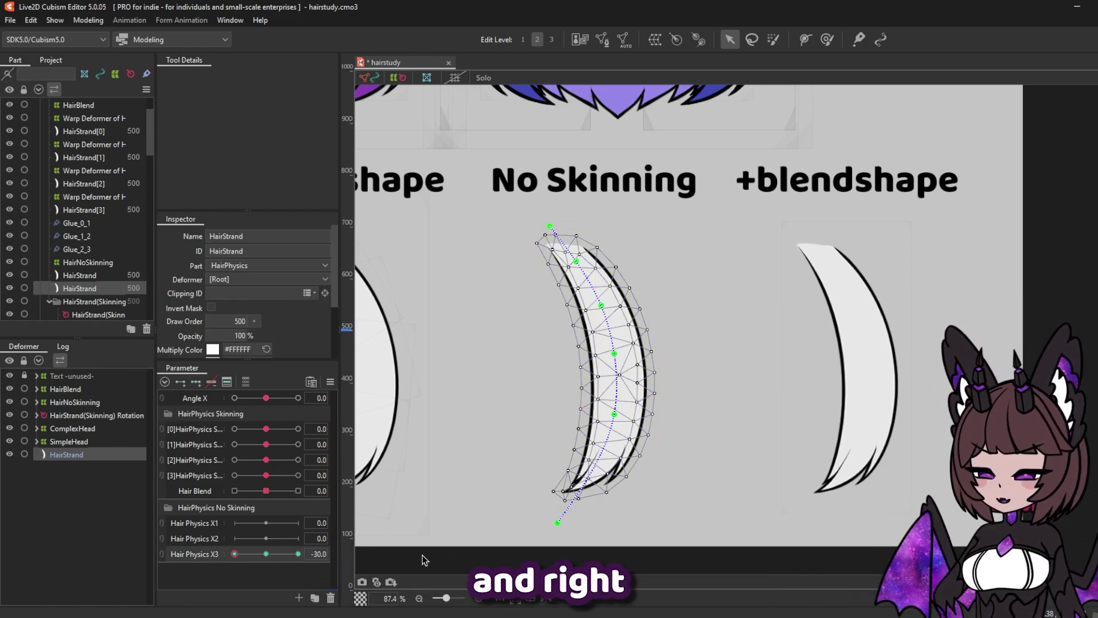
{"action": "left_click", "coordinate": [557, 522]}
{"action": "left_click_drag", "start_coordinate": [557, 522], "coordinate": [504, 482]}
At Hair Physics X3 30, bend the strand's tip to the right with the deform path, and return the parameter to 0
{"action": "left_click_drag", "start_coordinate": [234, 553], "coordinate": [441, 549]}
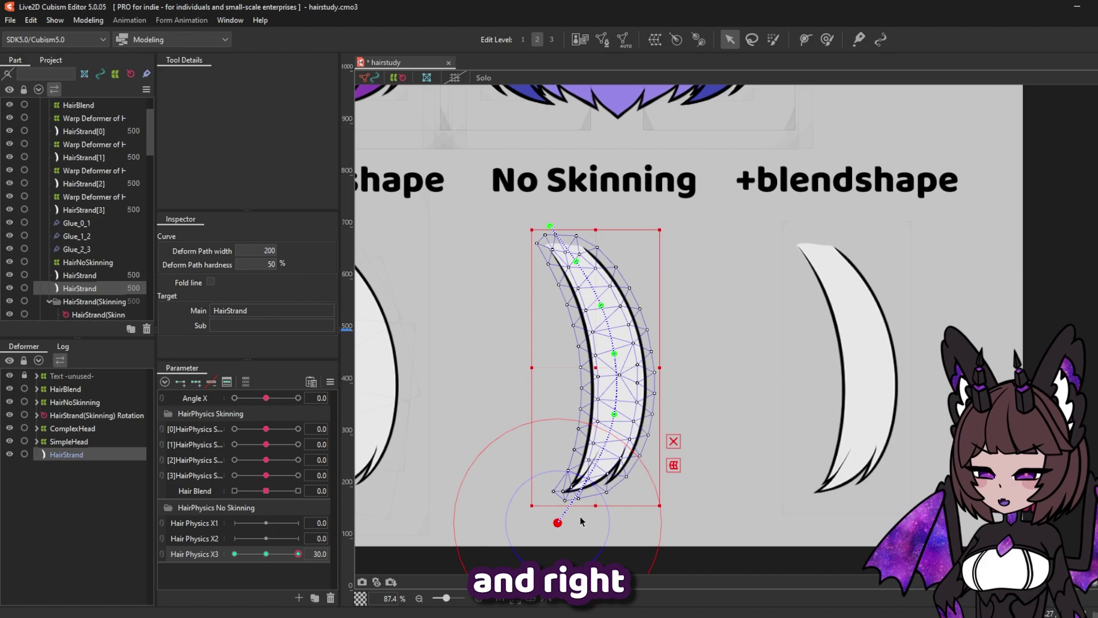
{"action": "left_click_drag", "start_coordinate": [557, 522], "coordinate": [625, 527]}
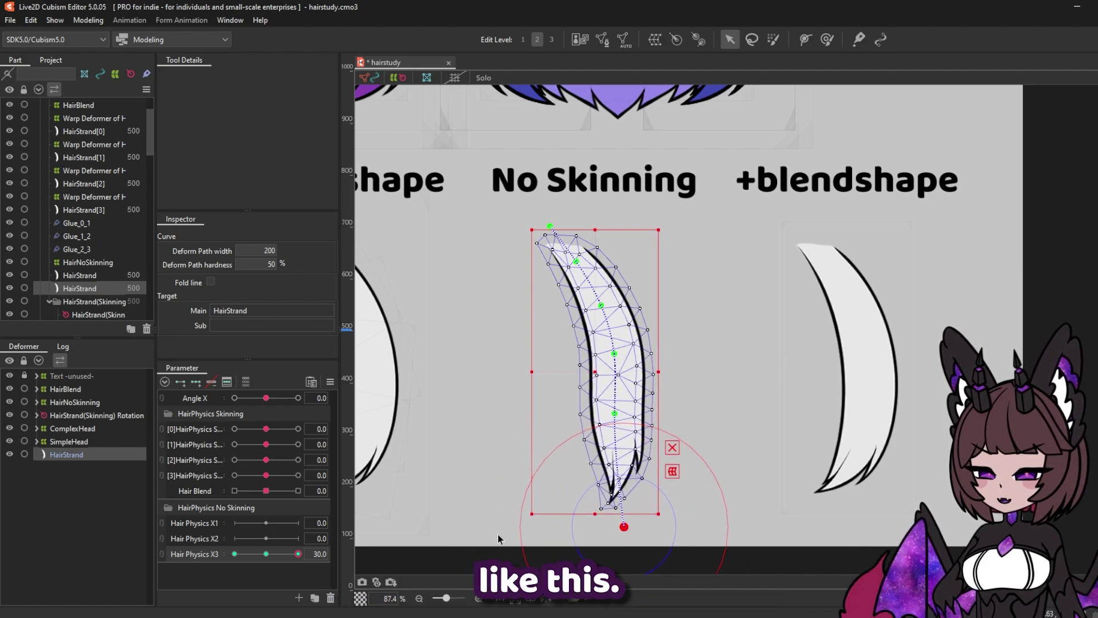
{"action": "left_click_drag", "start_coordinate": [300, 554], "coordinate": [170, 529]}
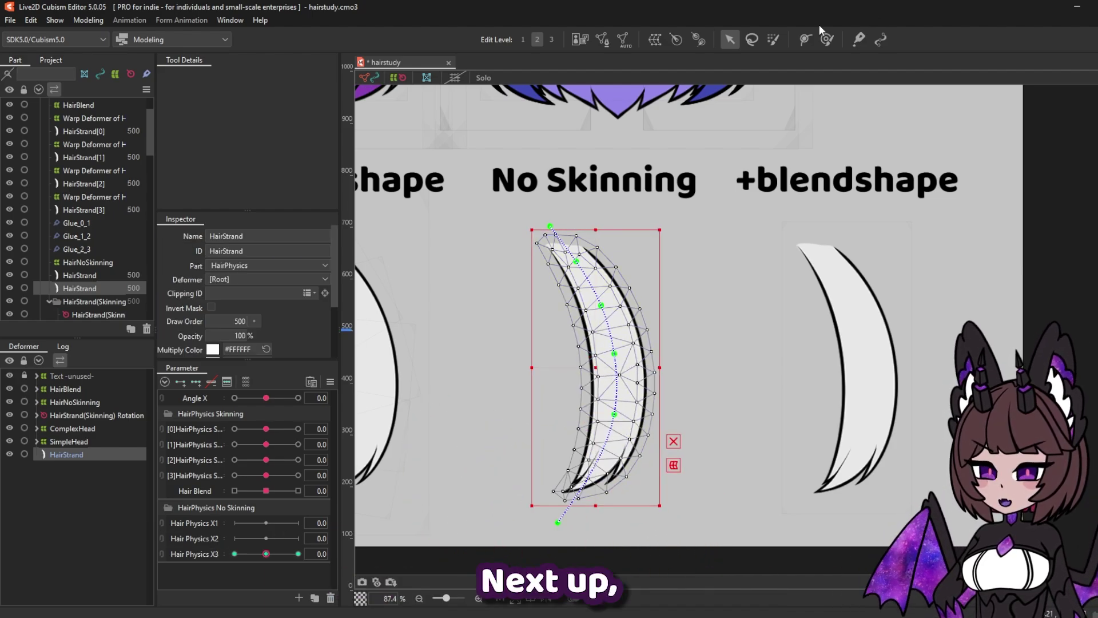
Create a warp deformer named HairPhysicsNoSkinning around the No Skinning strand and add three keys to Hair Physics X1 and X2
{"action": "left_click", "coordinate": [655, 40]}
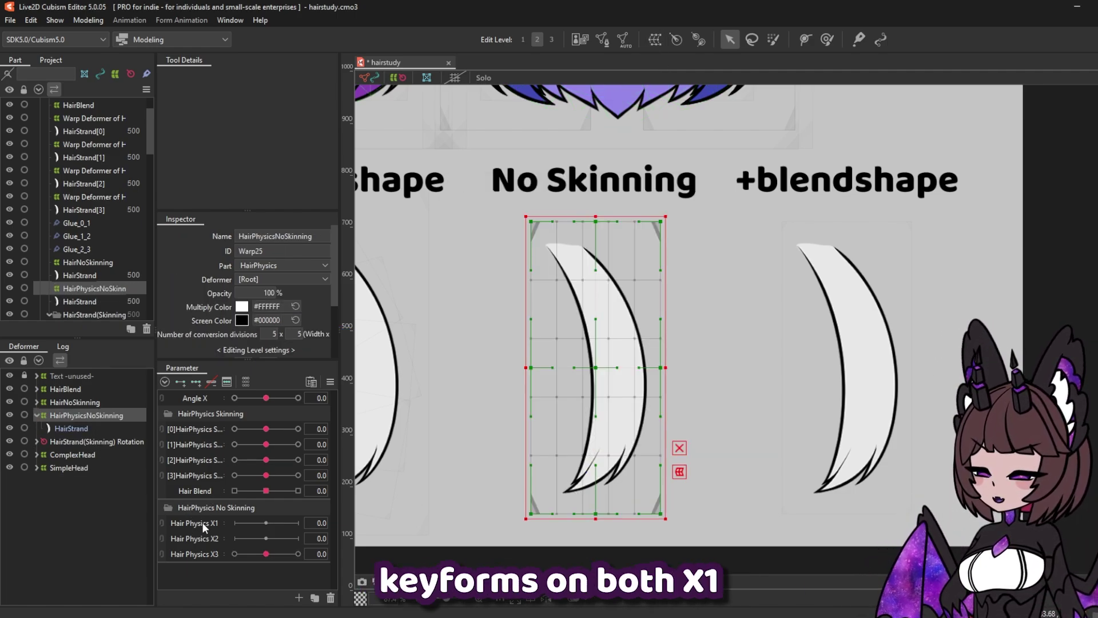
{"action": "left_click", "coordinate": [201, 522]}
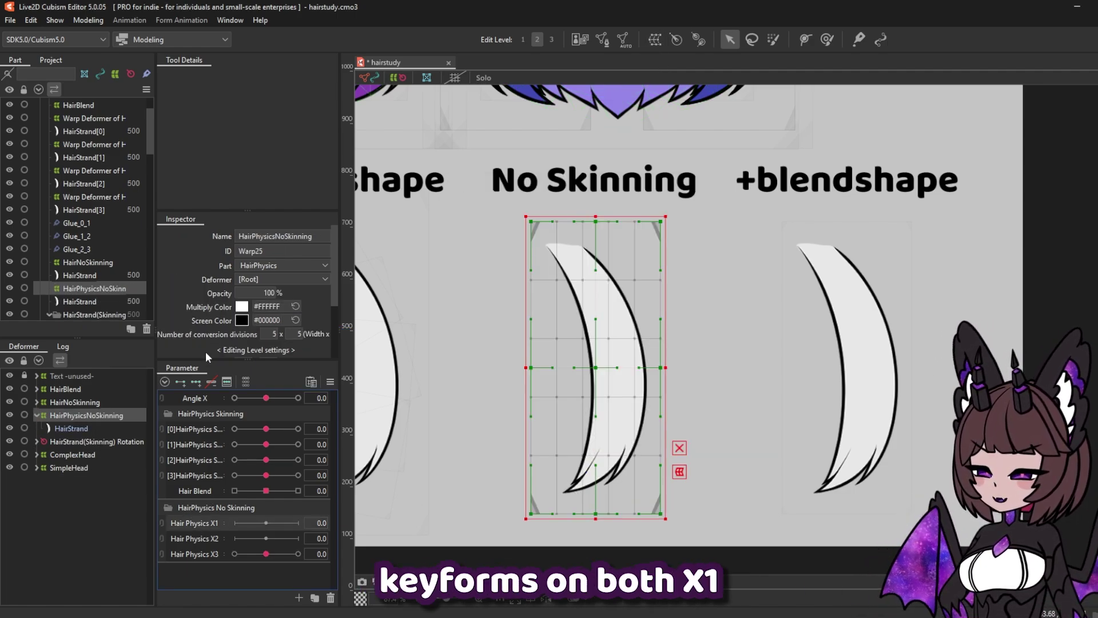
{"action": "left_click", "coordinate": [196, 382]}
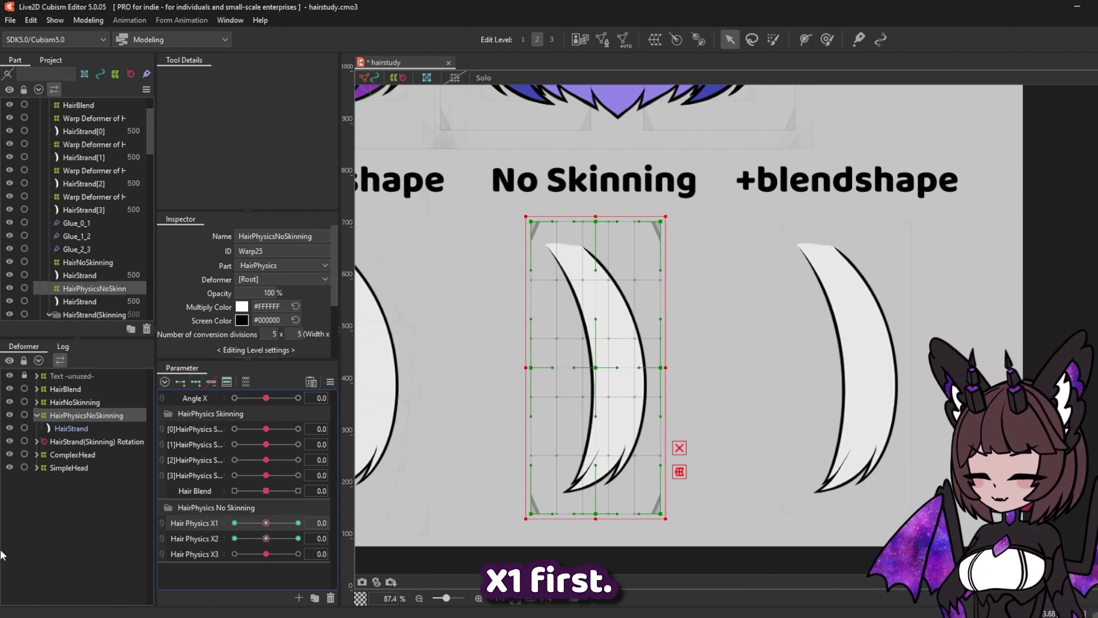
At Hair Physics X1 30, rotate all warp deformer points below the top row to the right around the strand's root with temporary Rotation deformation
{"action": "left_click", "coordinate": [298, 523]}
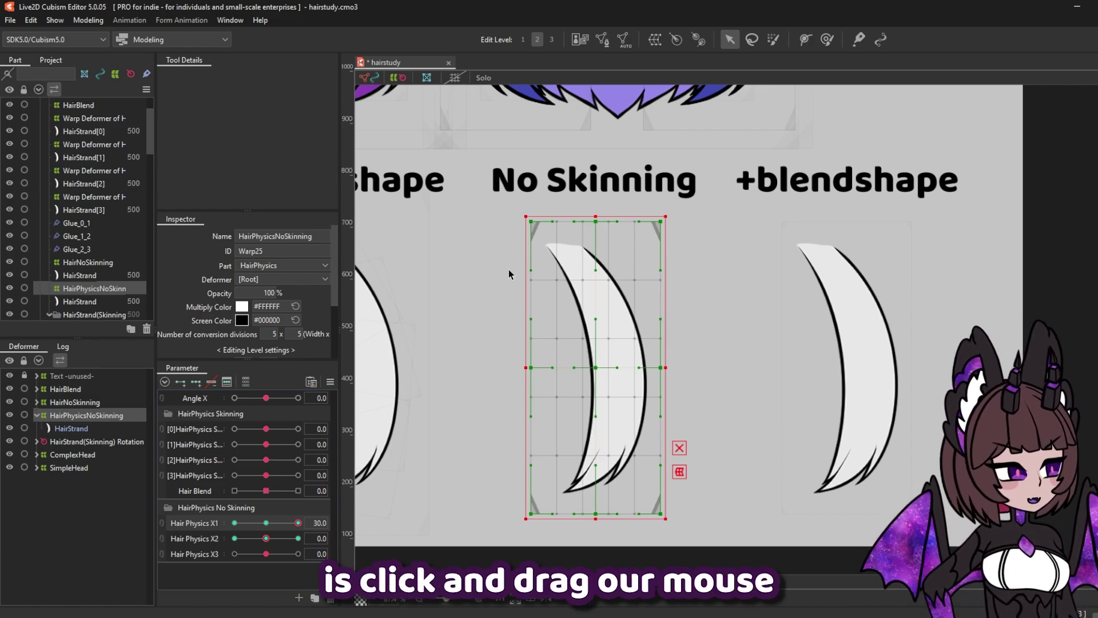
{"action": "left_click_drag", "start_coordinate": [506, 267], "coordinate": [708, 545]}
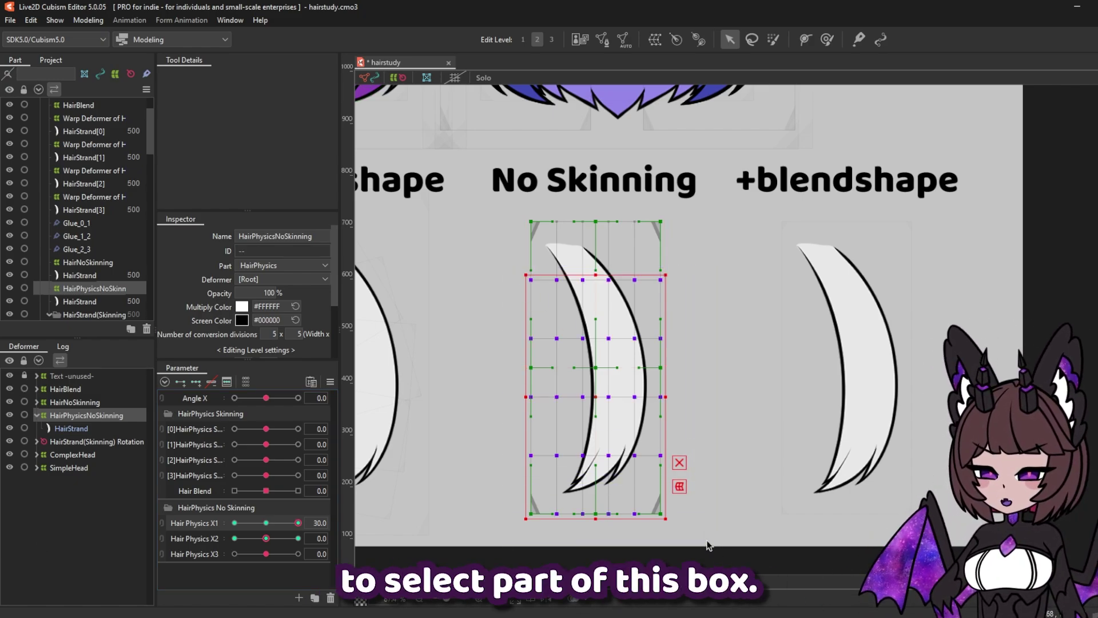
{"action": "left_click", "coordinate": [95, 20]}
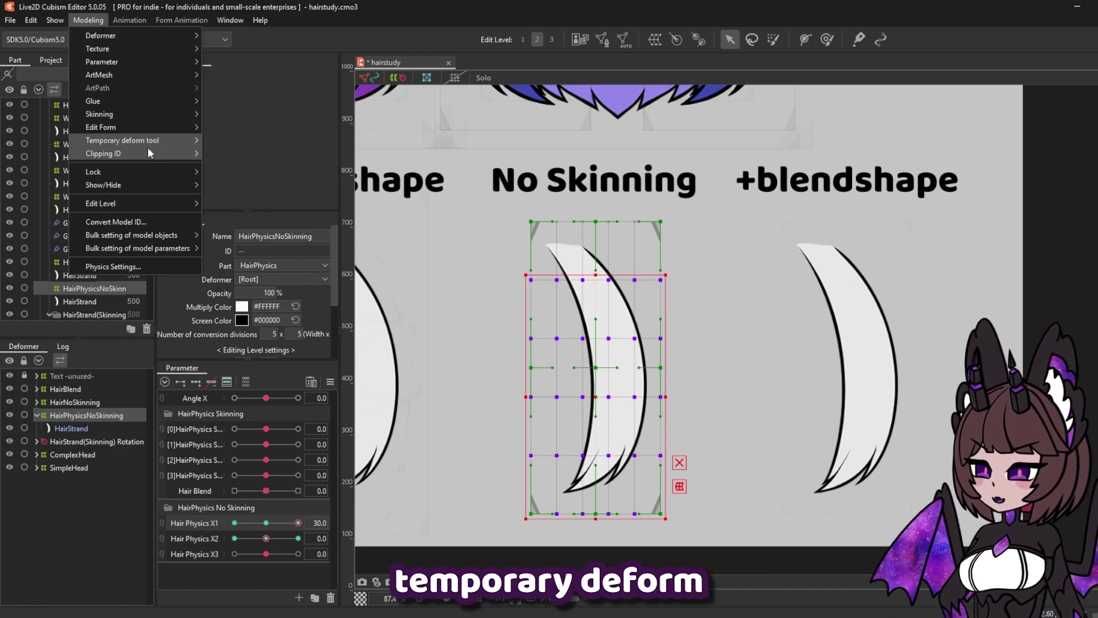
{"action": "mouse_move", "coordinate": [157, 143]}
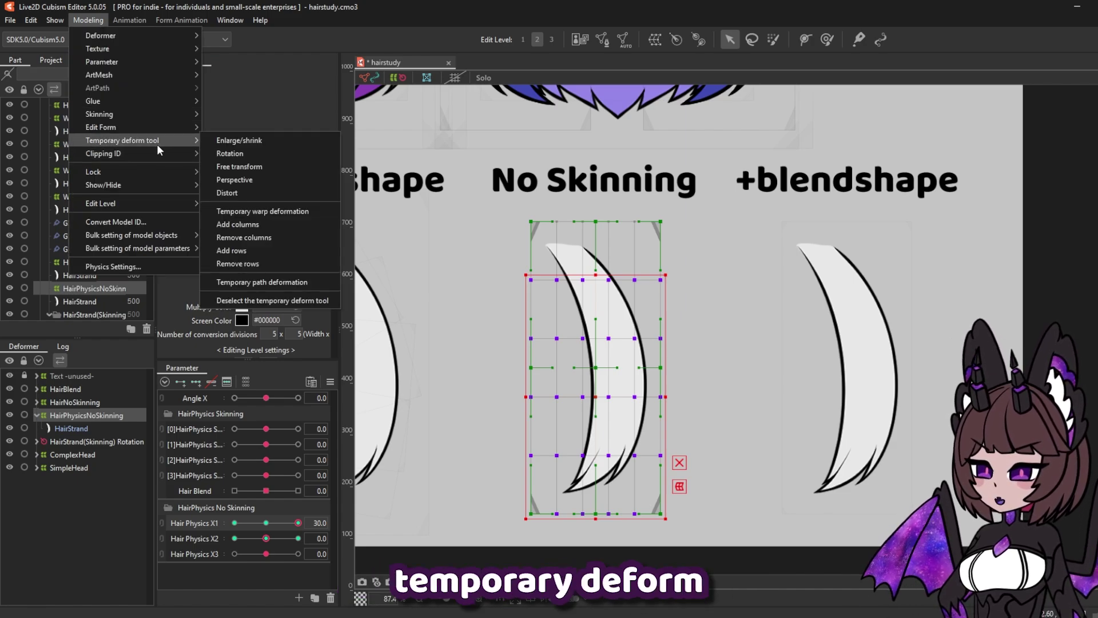
{"action": "left_click", "coordinate": [230, 154]}
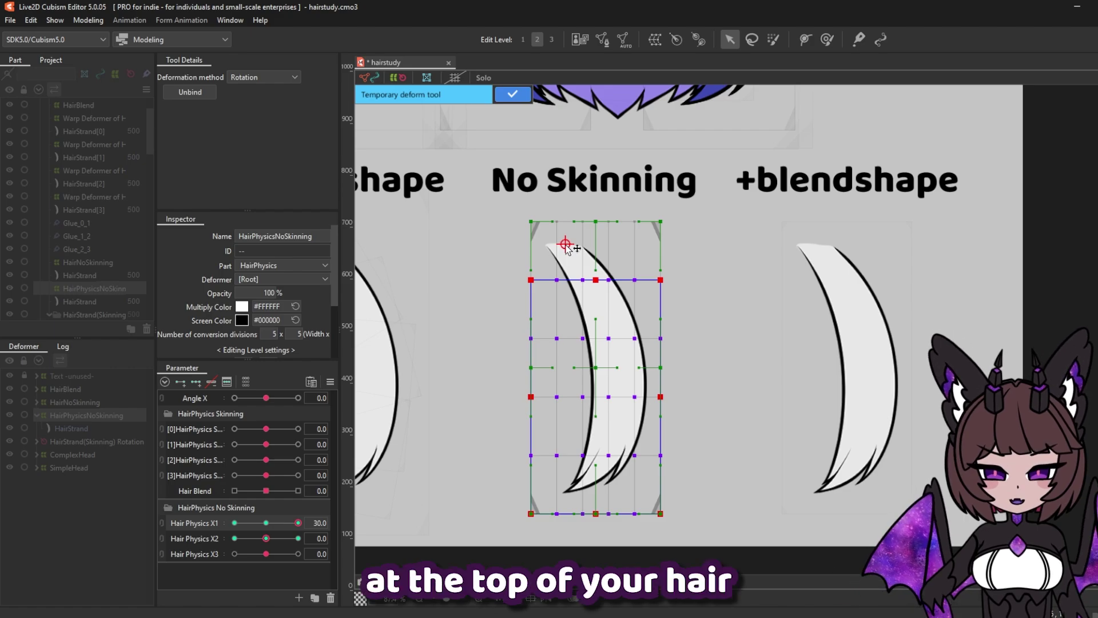
{"action": "left_click_drag", "start_coordinate": [565, 246], "coordinate": [565, 244]}
{"action": "mouse_move", "coordinate": [508, 531]}
{"action": "left_mouse_down"}
{"action": "mouse_move", "coordinate": [556, 537]}
{"action": "mouse_move", "coordinate": [547, 533]}
{"action": "left_mouse_up"}
{"action": "key", "text": "Return"}
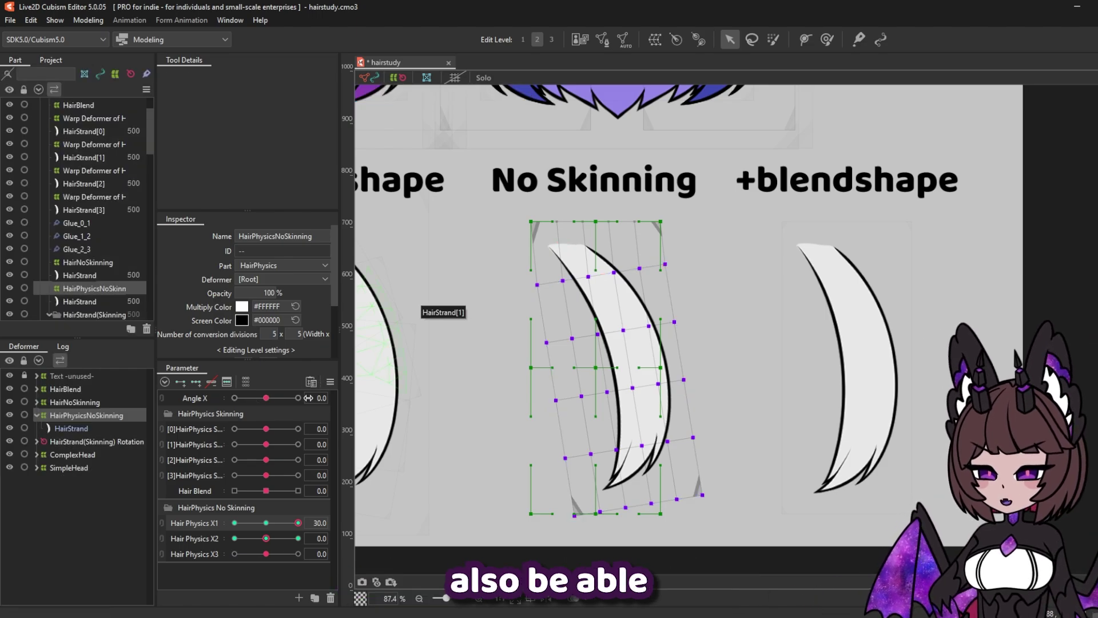
Reflect the Hair Physics X1 motion horizontally for the HairPhysicsNoSkinning warp deformer, check the swing, and return the parameter to 0
{"action": "left_click", "coordinate": [334, 381]}
{"action": "left_click", "coordinate": [411, 497]}
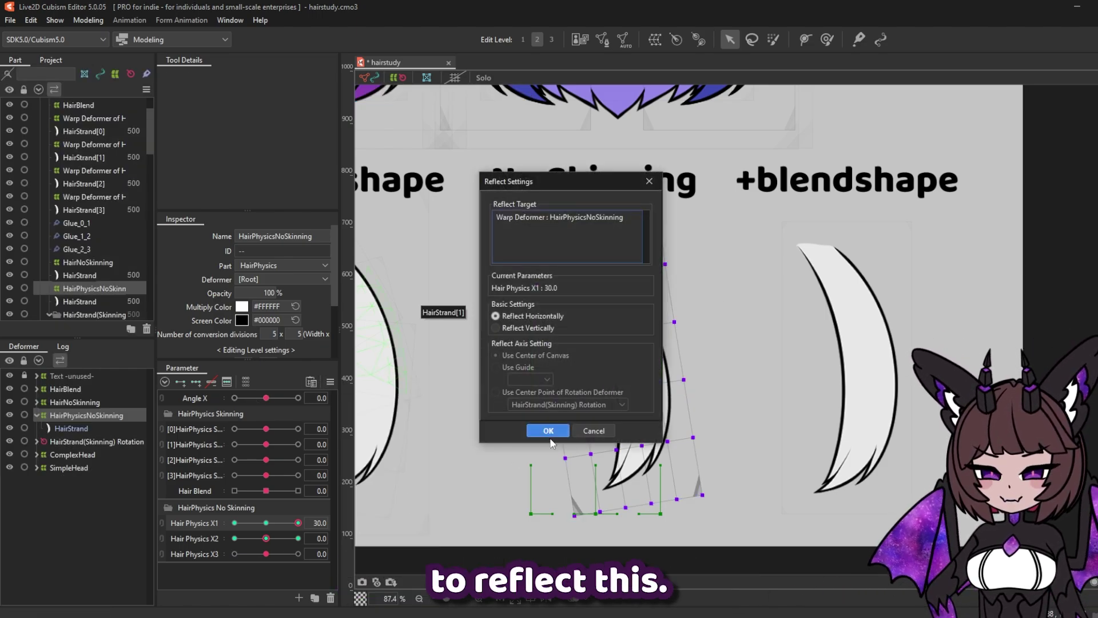
{"action": "left_click", "coordinate": [550, 435]}
{"action": "left_click_drag", "start_coordinate": [295, 521], "coordinate": [195, 504]}
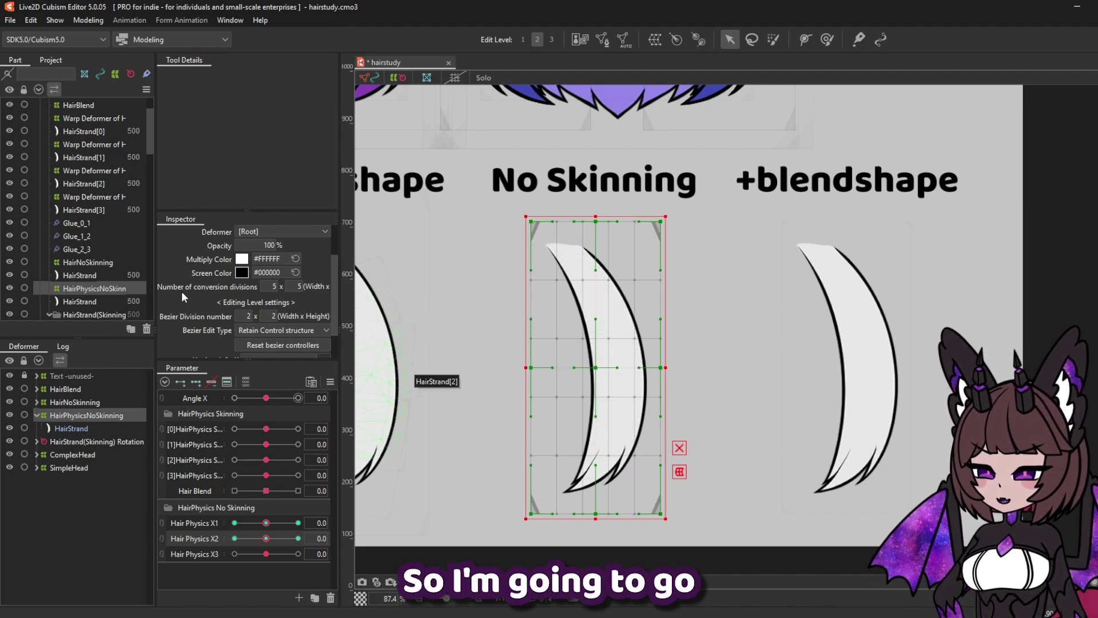
Set the HairPhysicsNoSkinning warp deformer's conversion divisions to 5 x 10
{"action": "double_click", "coordinate": [297, 286]}
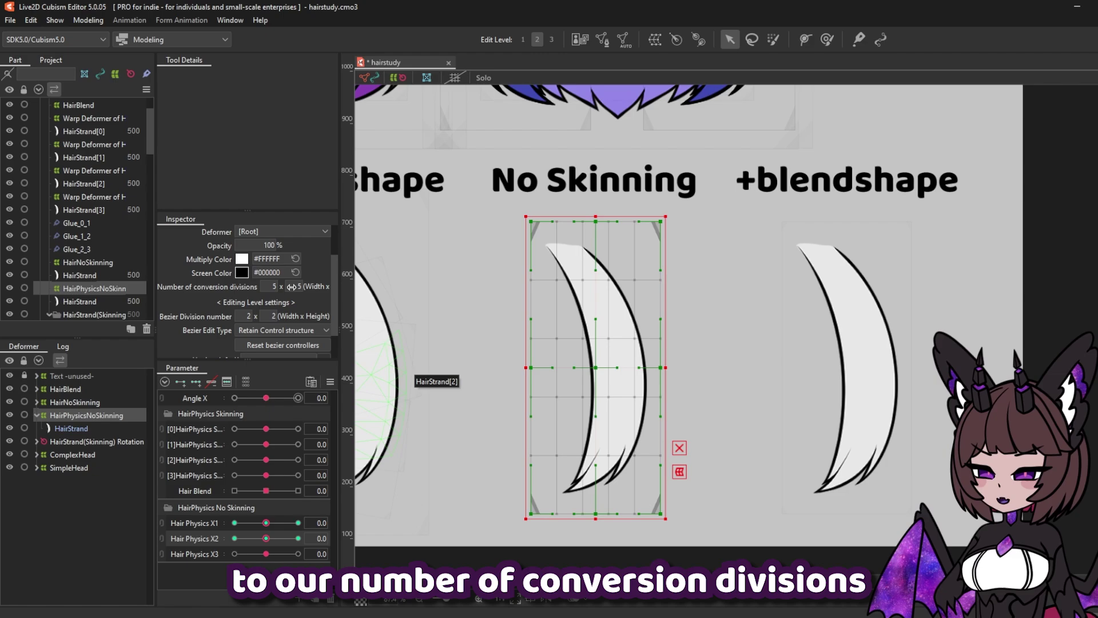
{"action": "type", "text": "10"}
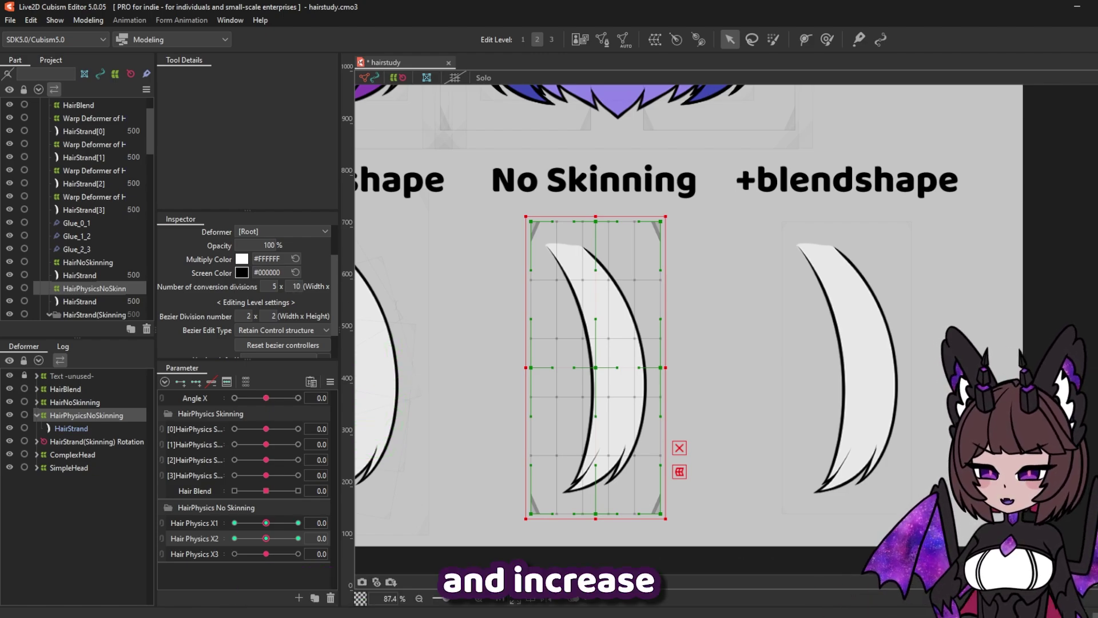
{"action": "key", "text": "Return"}
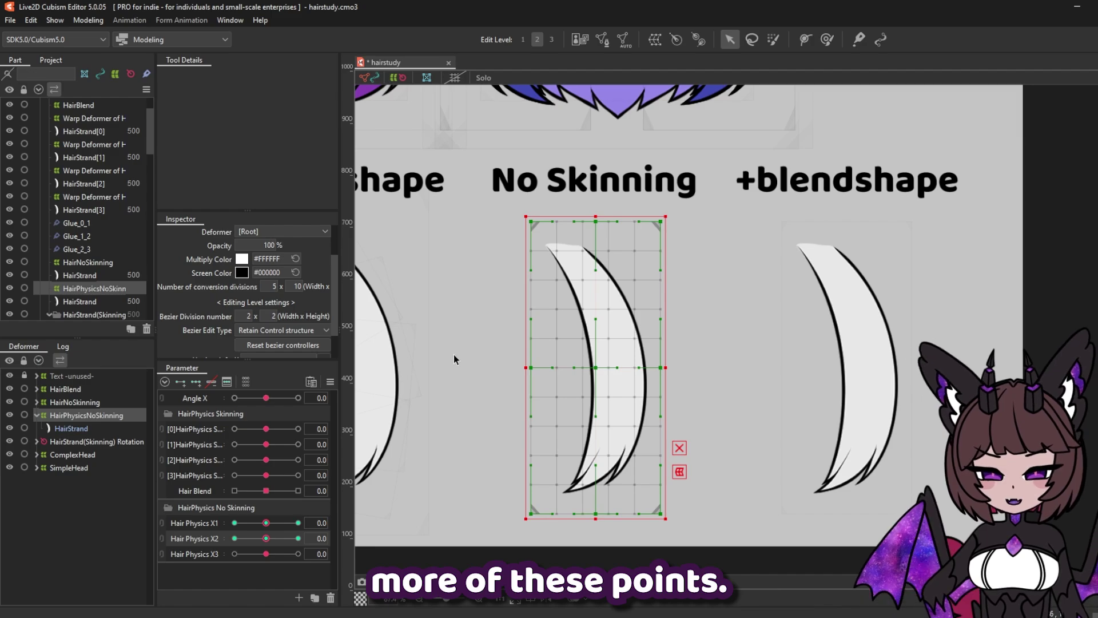
At Hair Physics X2 30, rotate the lower half of the warp deformer's points to the right around the strand's middle with temporary Rotation deformation
{"action": "left_click_drag", "start_coordinate": [452, 358], "coordinate": [670, 521]}
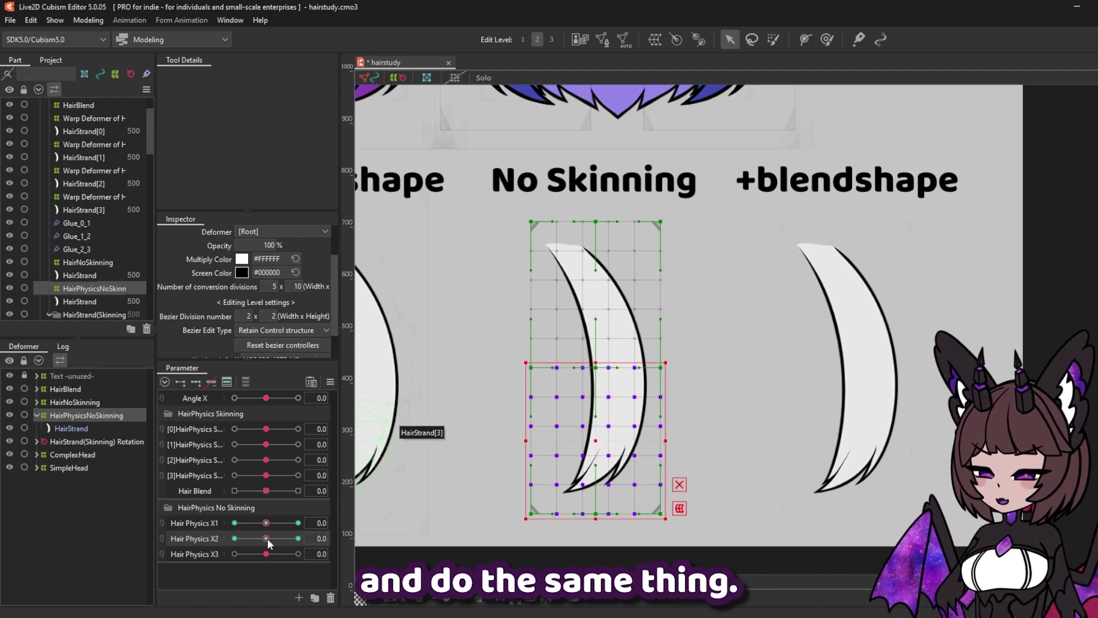
{"action": "left_click_drag", "start_coordinate": [267, 538], "coordinate": [298, 538]}
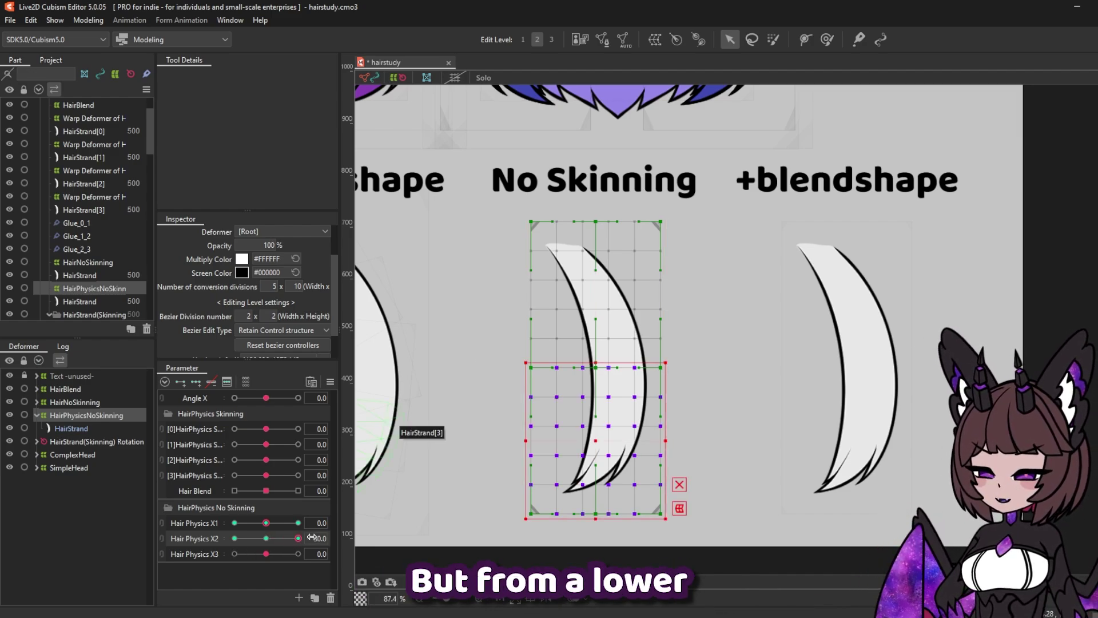
{"action": "left_click", "coordinate": [95, 22]}
{"action": "mouse_move", "coordinate": [161, 141]}
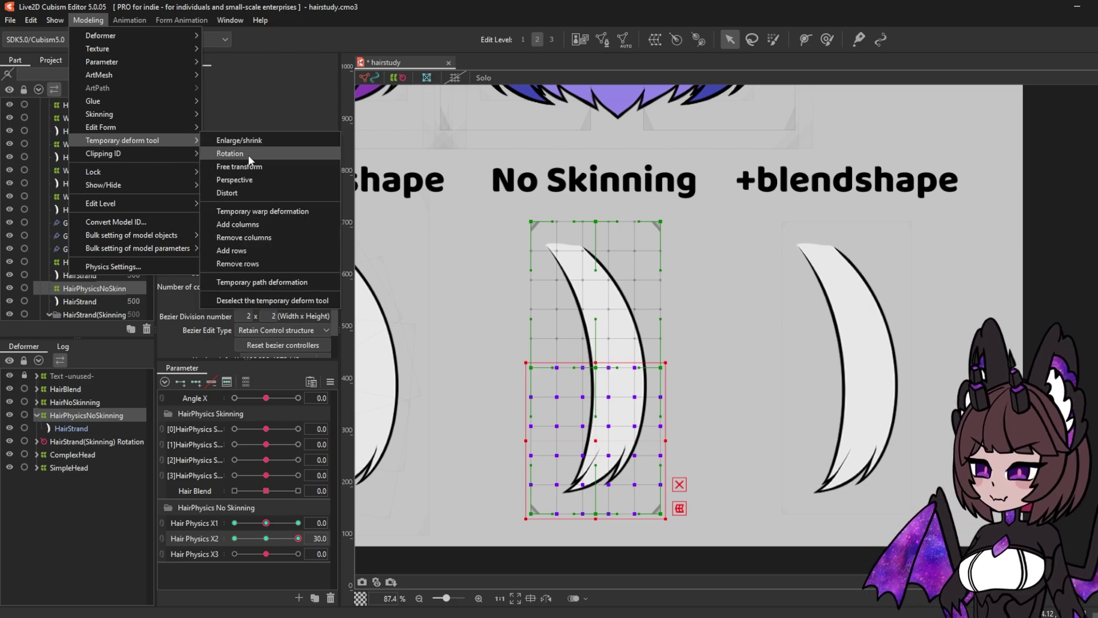
{"action": "left_click", "coordinate": [234, 153]}
{"action": "left_click_drag", "start_coordinate": [624, 369], "coordinate": [611, 367]}
{"action": "left_click_drag", "start_coordinate": [558, 535], "coordinate": [613, 544]}
{"action": "left_click", "coordinate": [513, 95]}
Reflect the Hair Physics X2 motion for the warp deformer, check the swing, and return the parameter to 0
{"action": "left_click", "coordinate": [330, 382]}
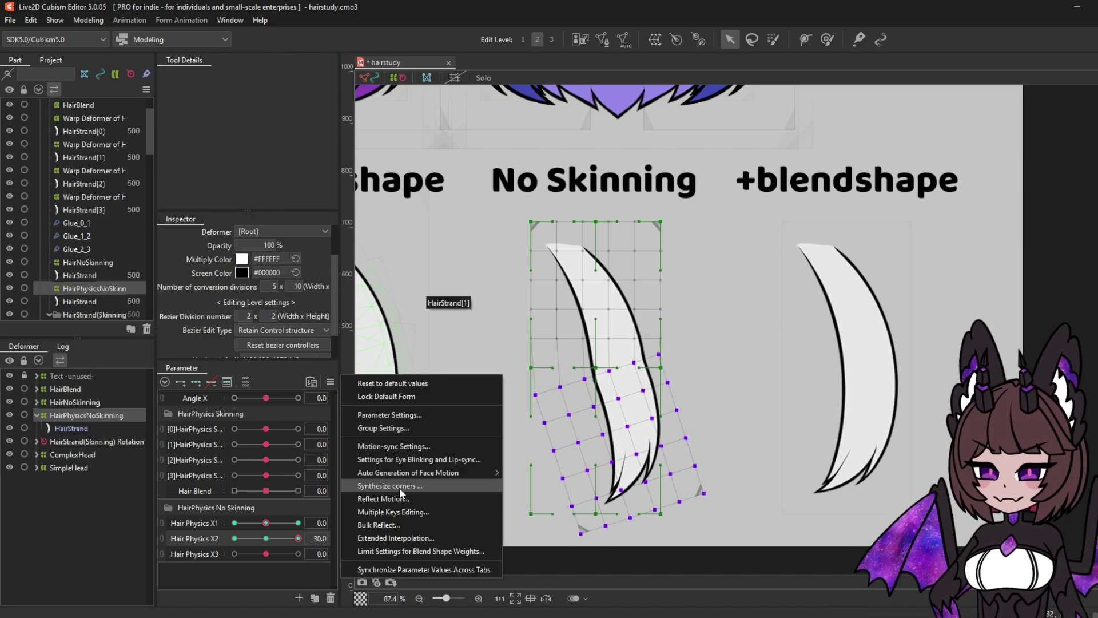
{"action": "left_click", "coordinate": [400, 497]}
{"action": "left_click_drag", "start_coordinate": [298, 538], "coordinate": [128, 489]}
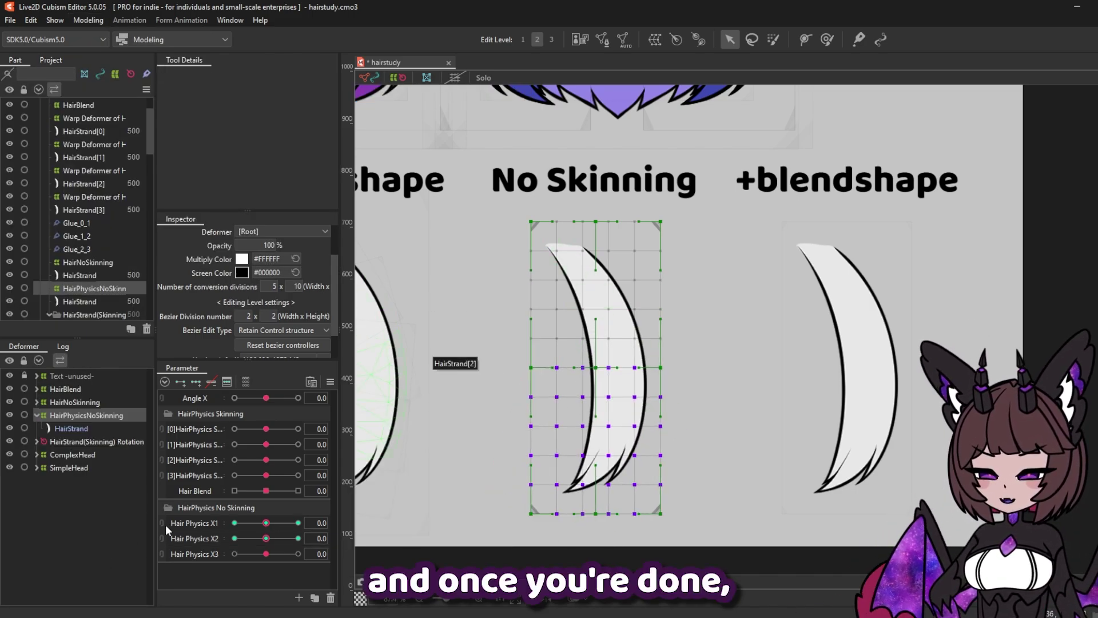
Combine Hair Physics X1 and X2, synthesize all four corners for the selected object using default values, and test the combined motion
{"action": "left_click", "coordinate": [162, 523]}
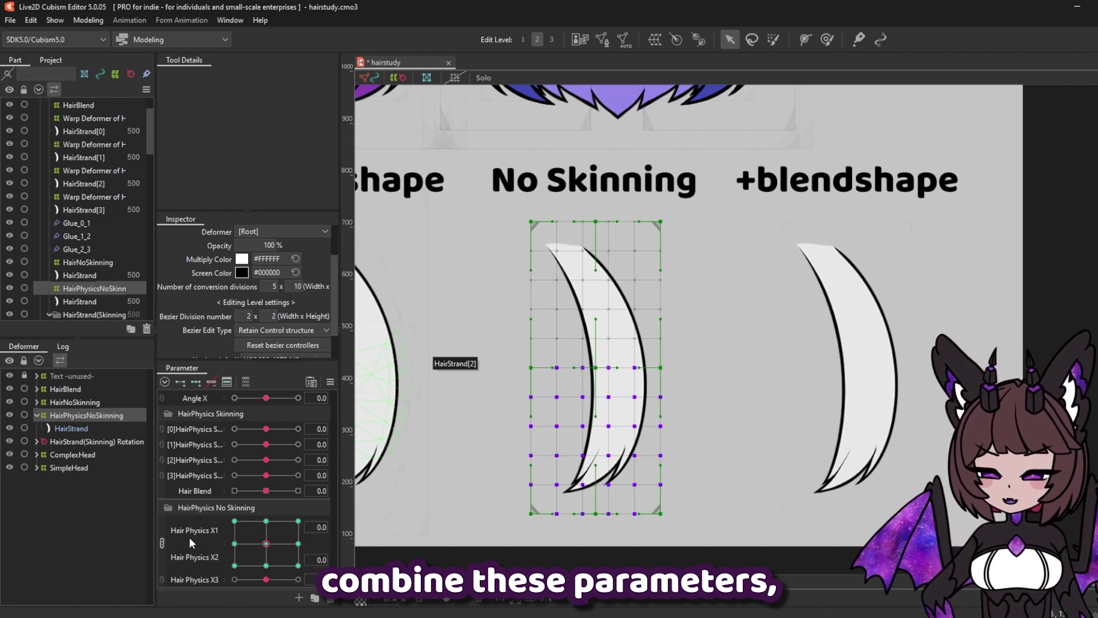
{"action": "left_click", "coordinate": [329, 381]}
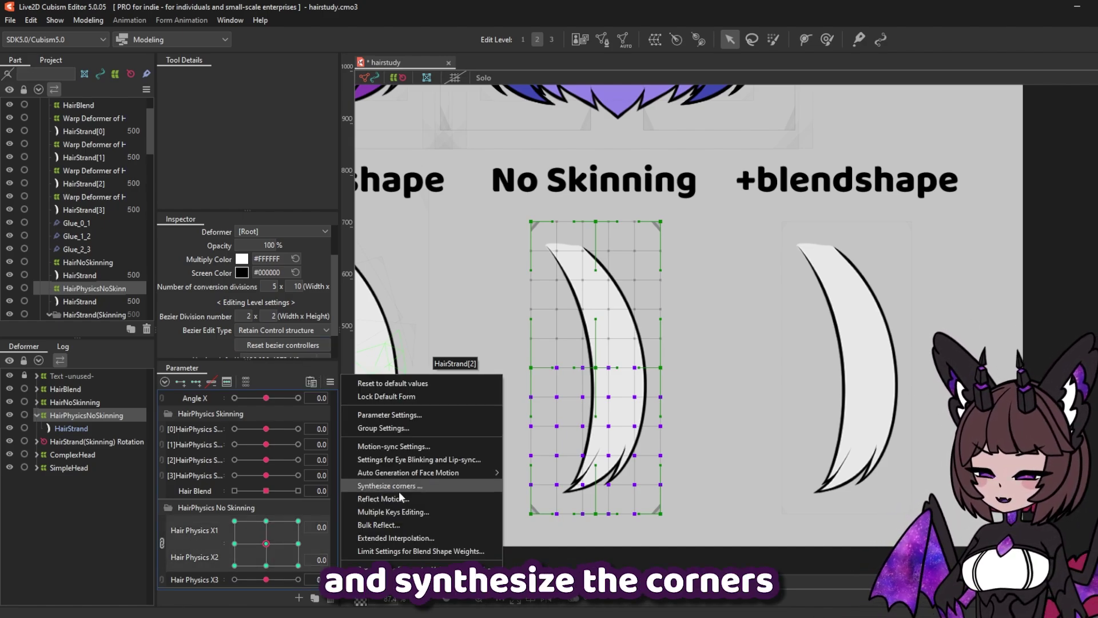
{"action": "left_click", "coordinate": [403, 487]}
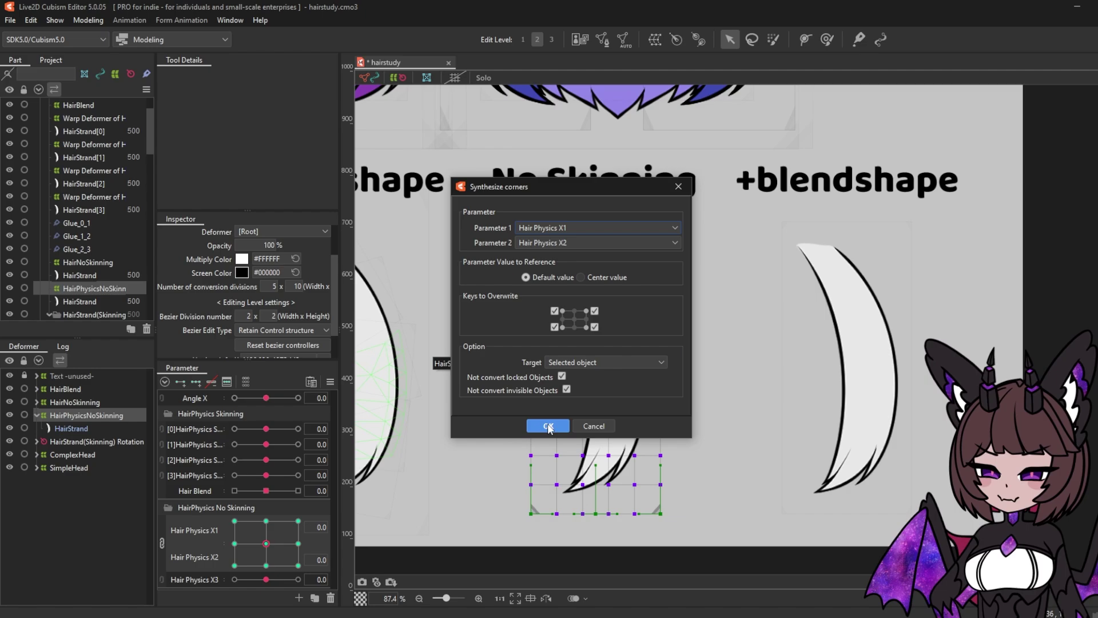
{"action": "left_click", "coordinate": [548, 423]}
{"action": "left_click_drag", "start_coordinate": [272, 547], "coordinate": [299, 546]}
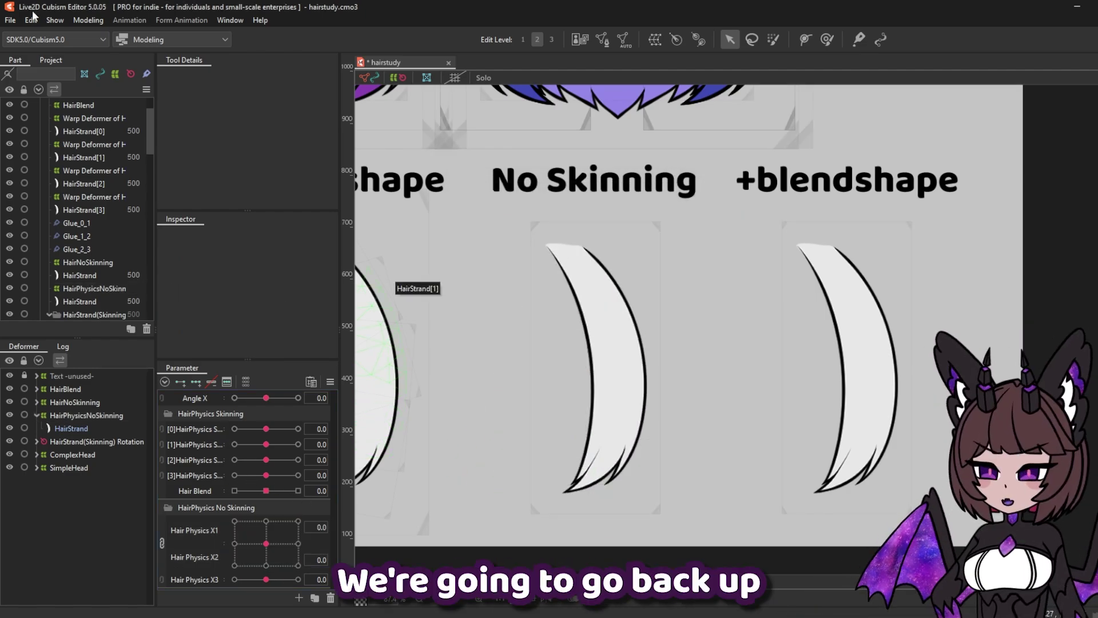
In the physics settings, duplicate the Hair Physics Skinning group as Hair Physics No Skinning
{"action": "left_click", "coordinate": [84, 21]}
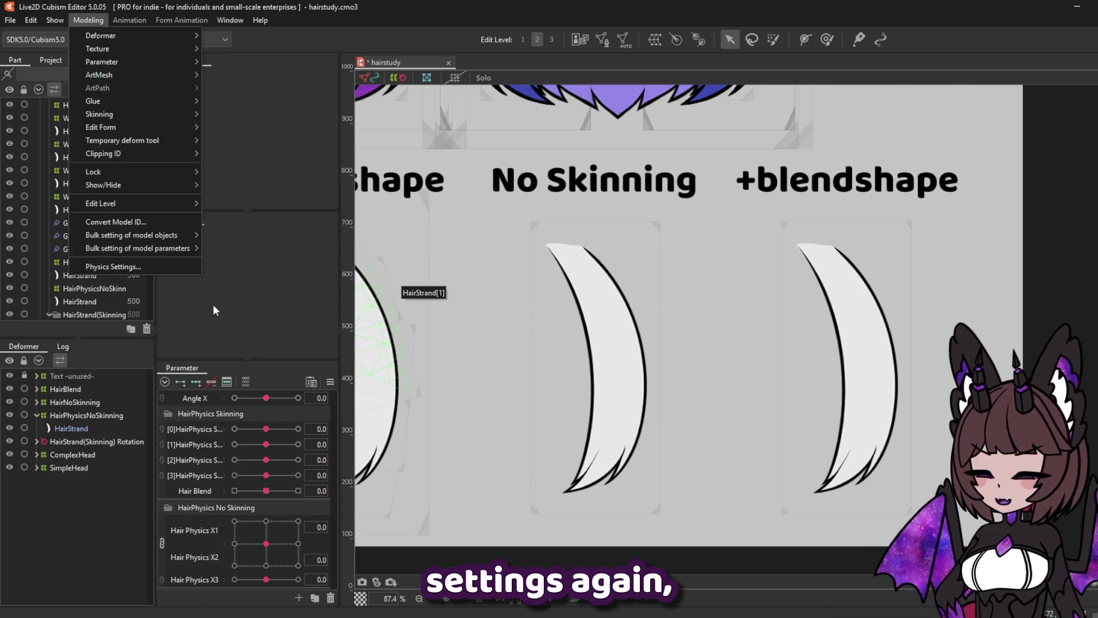
{"action": "left_click", "coordinate": [150, 265]}
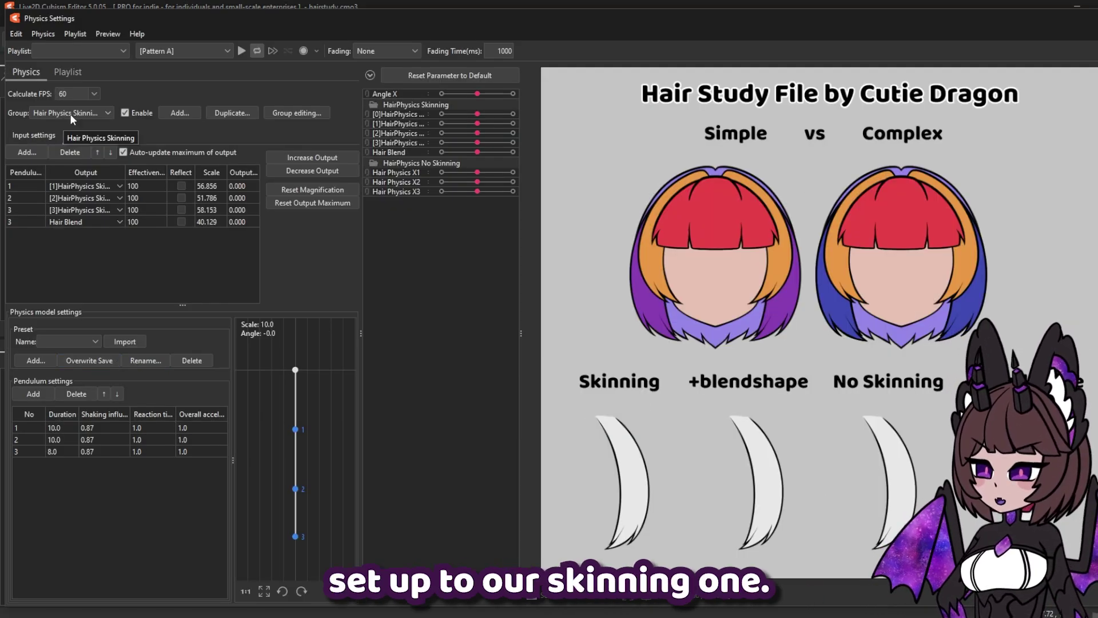
{"action": "left_click", "coordinate": [239, 112]}
{"action": "left_click_drag", "start_coordinate": [618, 302], "coordinate": [584, 303]}
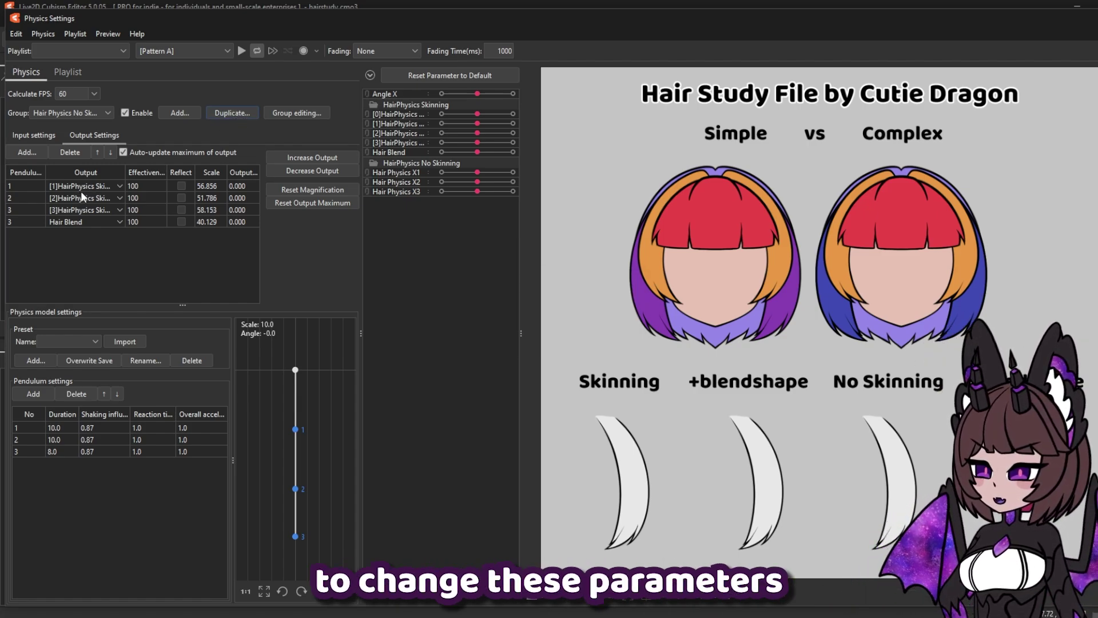
Assign the new physics group's outputs to Hair Physics X1, X2 and X3 for pendulums 1, 2 and 3, and delete the Hair Blend output
{"action": "left_click", "coordinate": [89, 188]}
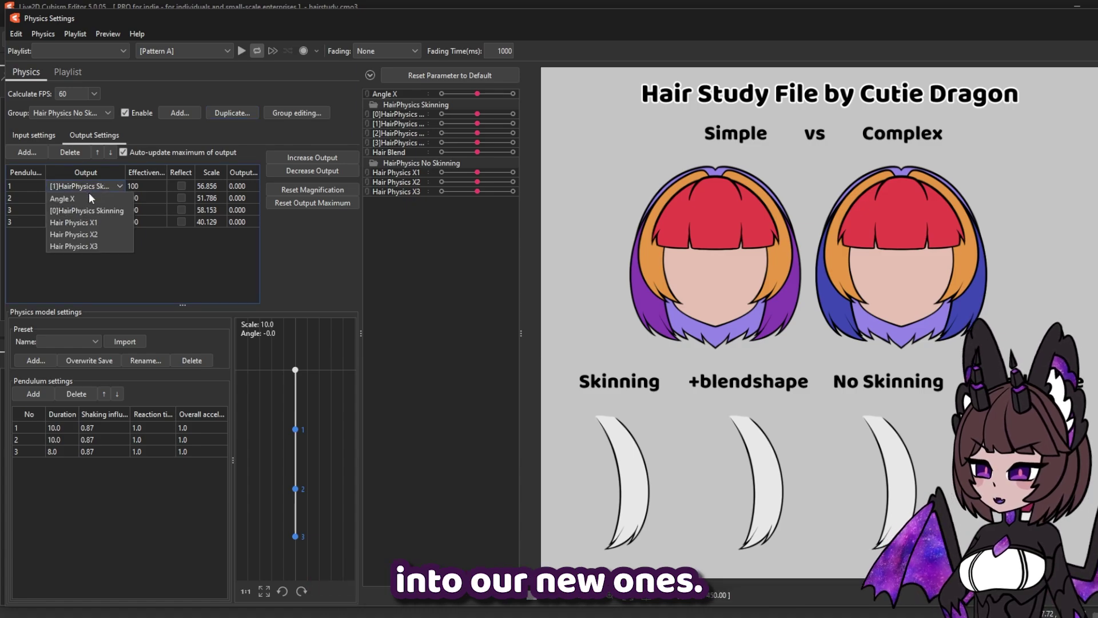
{"action": "left_click", "coordinate": [80, 226]}
{"action": "left_click", "coordinate": [86, 198]}
{"action": "left_click", "coordinate": [86, 246]}
{"action": "left_click", "coordinate": [89, 210]}
{"action": "left_click", "coordinate": [149, 223]}
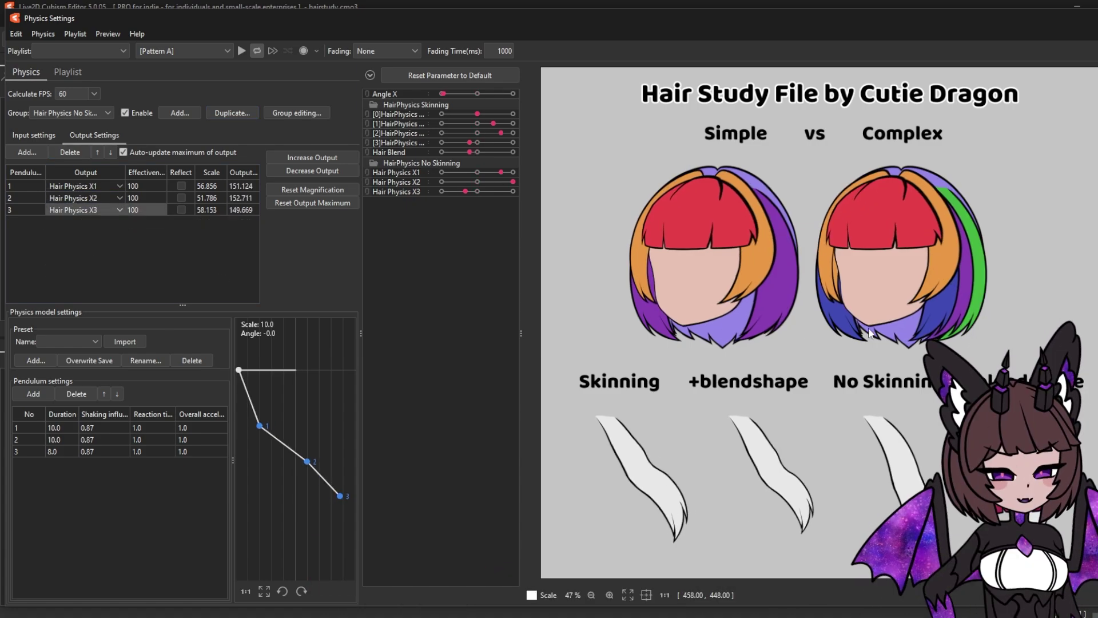
Decrease the Hair Physics No Skinning outputs to maximums of about 100 and test the strand's sway in the preview
{"action": "left_click_drag", "start_coordinate": [830, 327], "coordinate": [879, 324]}
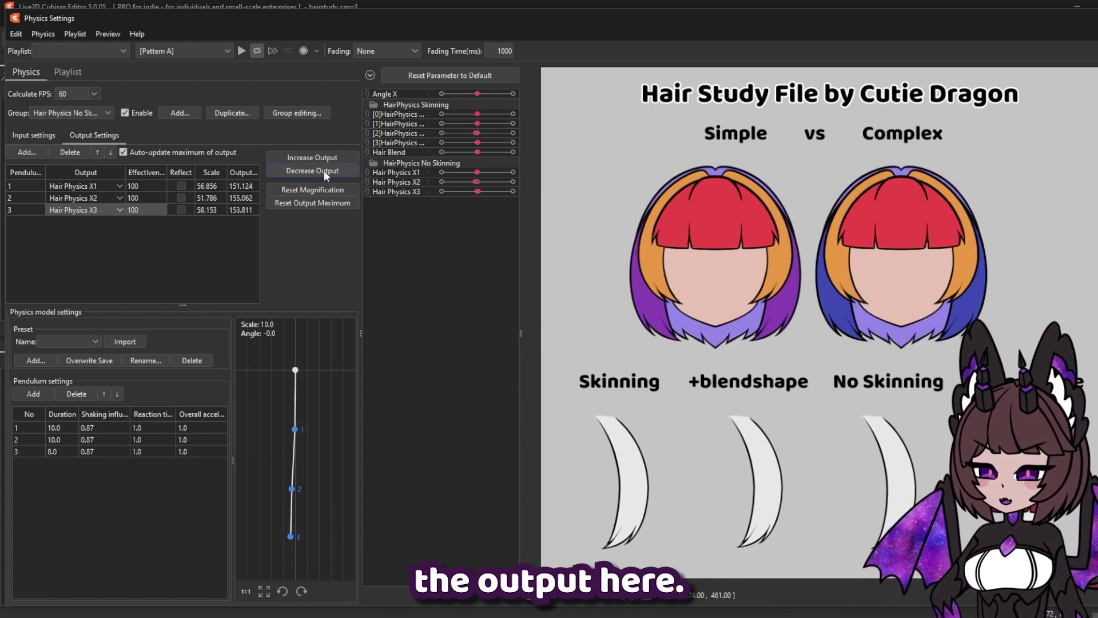
{"action": "left_click", "coordinate": [323, 171]}
{"action": "left_click", "coordinate": [617, 326]}
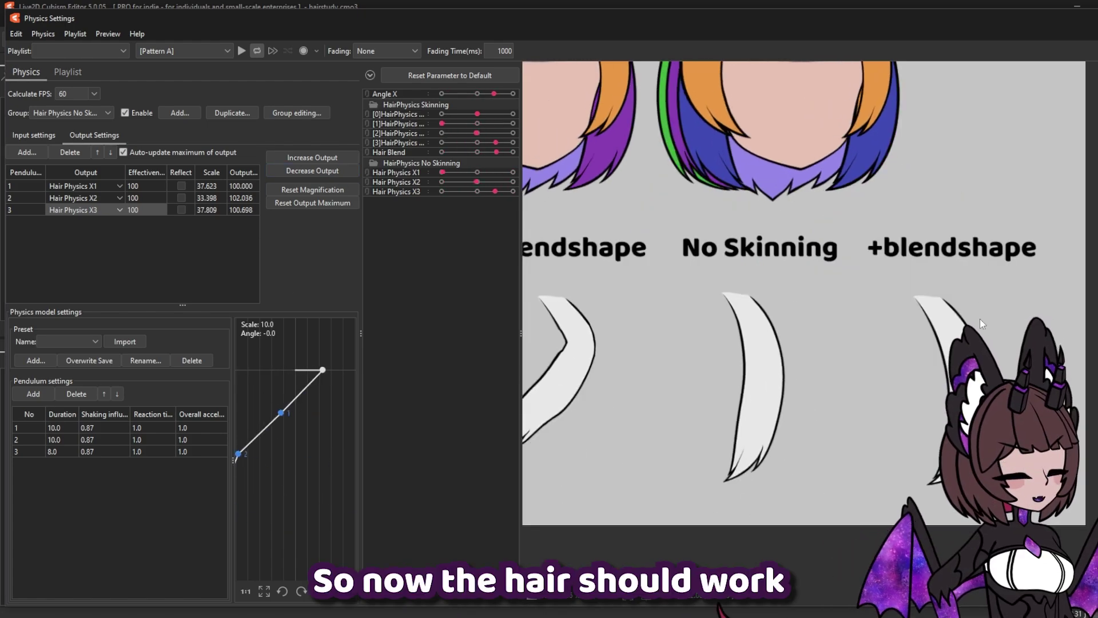
{"action": "left_click_drag", "start_coordinate": [980, 318], "coordinate": [430, 311]}
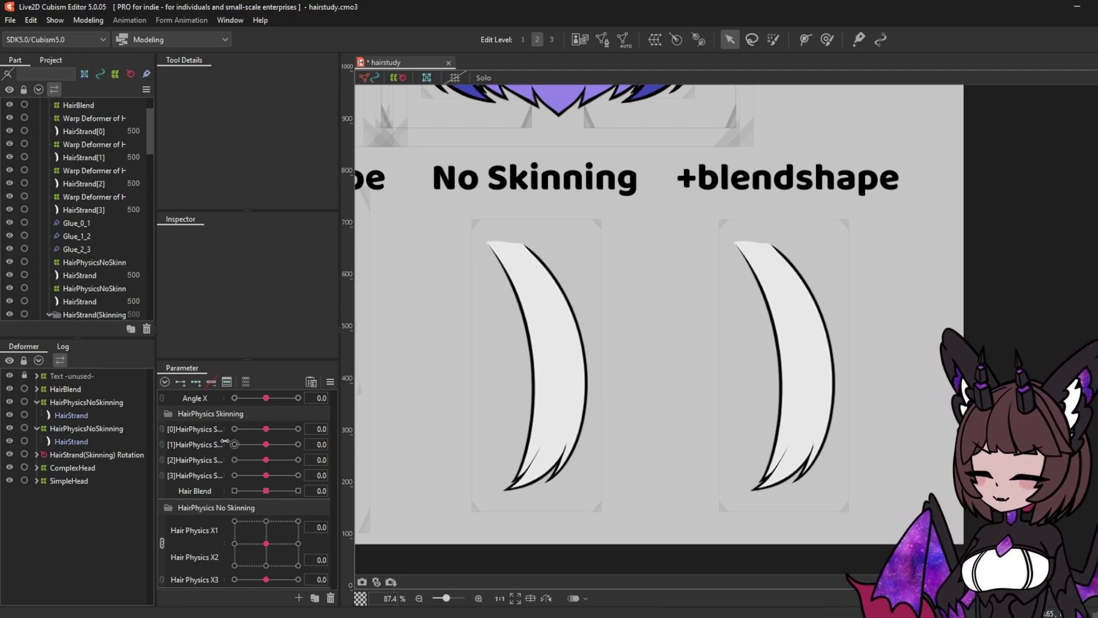
Add a blend shape parameter named Hair Blend No Skinning with ID HairBlend, range -30 to 30 and default 0
{"action": "left_click", "coordinate": [299, 598]}
{"action": "type", "text": "Hair Blend No Skinning"}
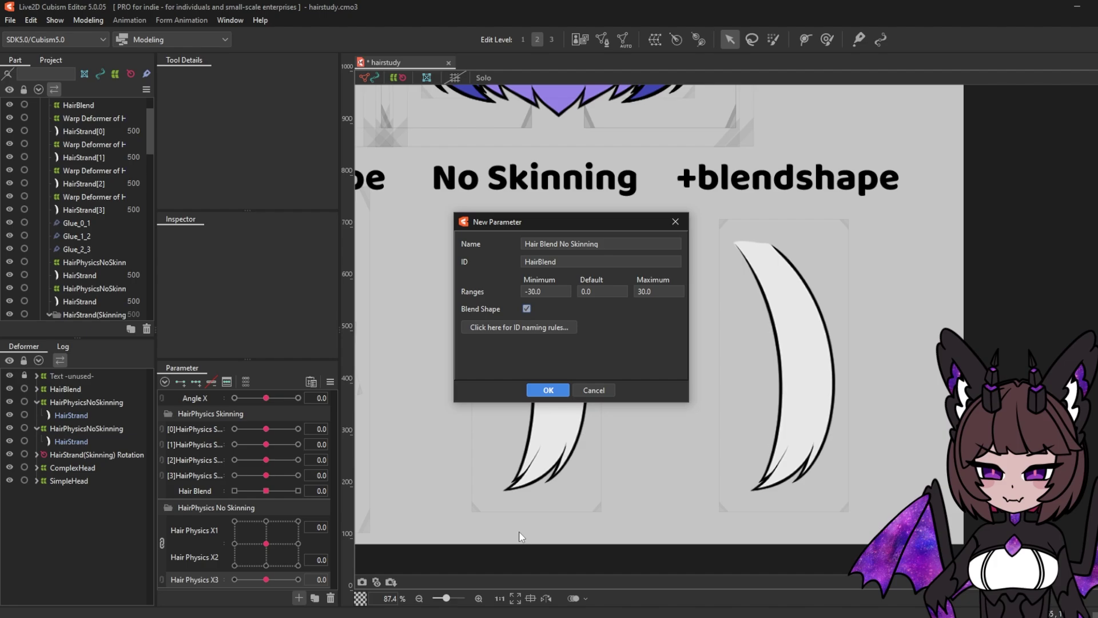
{"action": "left_click", "coordinate": [548, 392]}
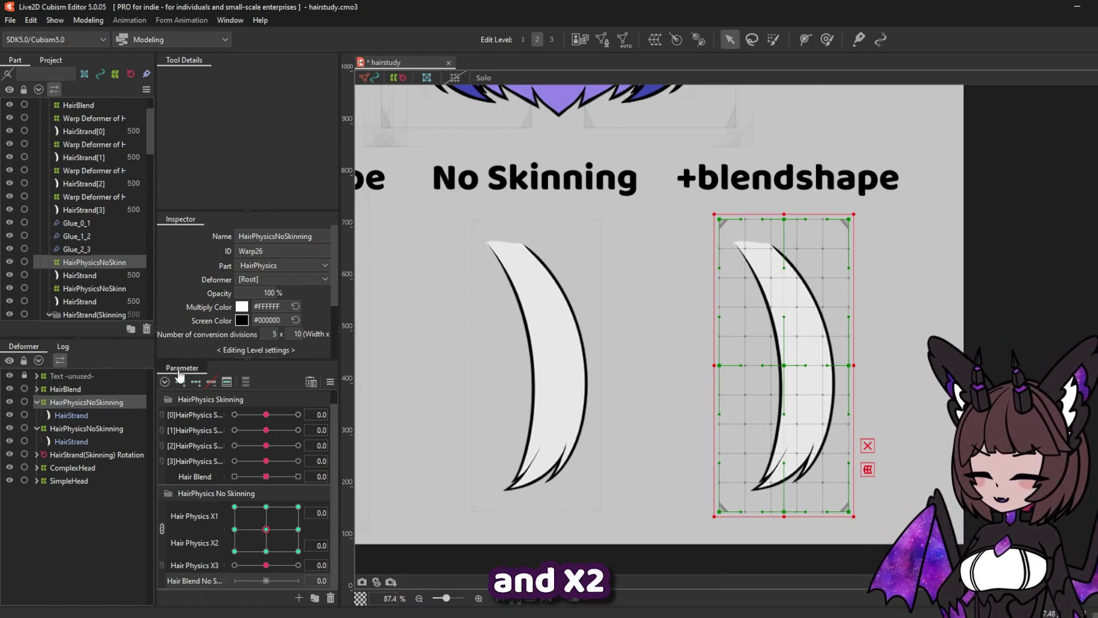
Add three Hair Blend No Skinning keyforms to the +blendshape strand's warp deformer, bending its middle left at -30 and right at 30
{"action": "left_click", "coordinate": [197, 380]}
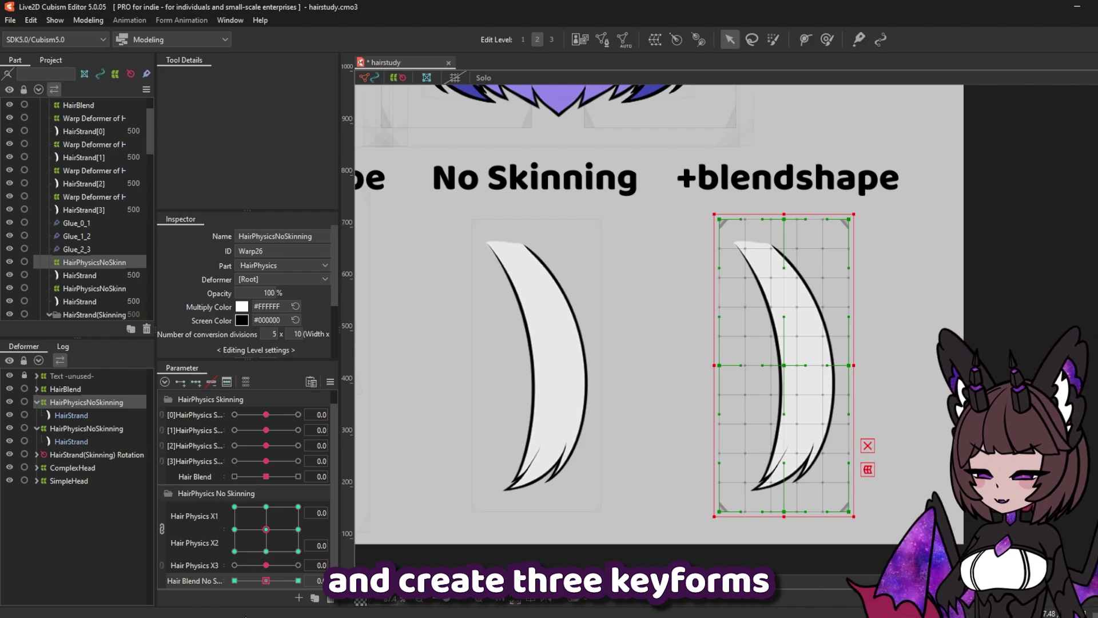
{"action": "left_click_drag", "start_coordinate": [266, 580], "coordinate": [235, 580]}
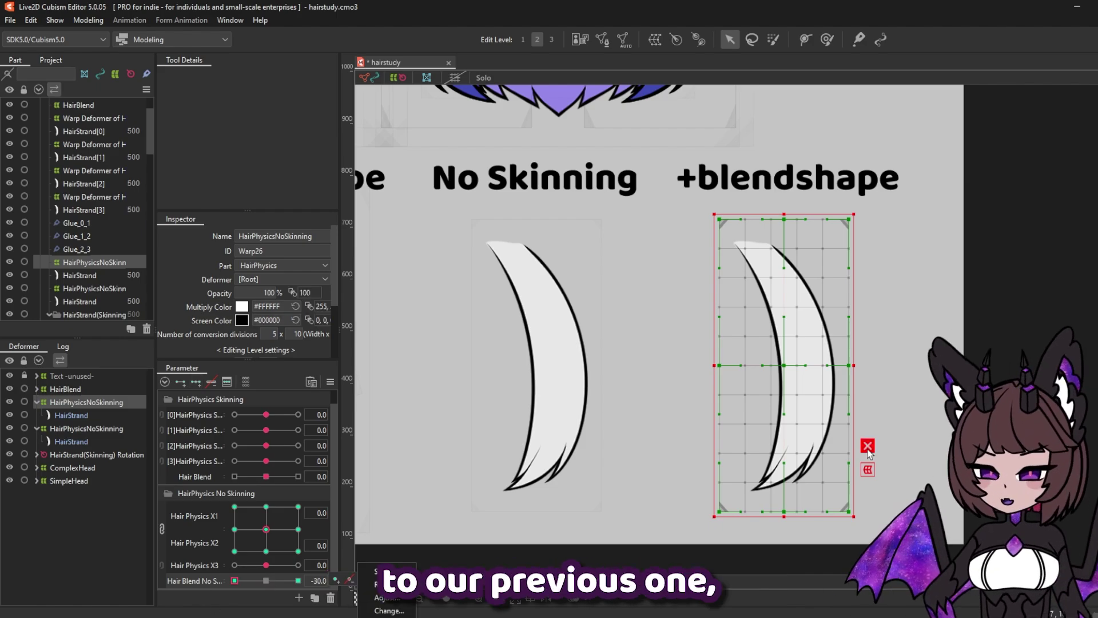
{"action": "left_click_drag", "start_coordinate": [719, 365], "coordinate": [698, 365]}
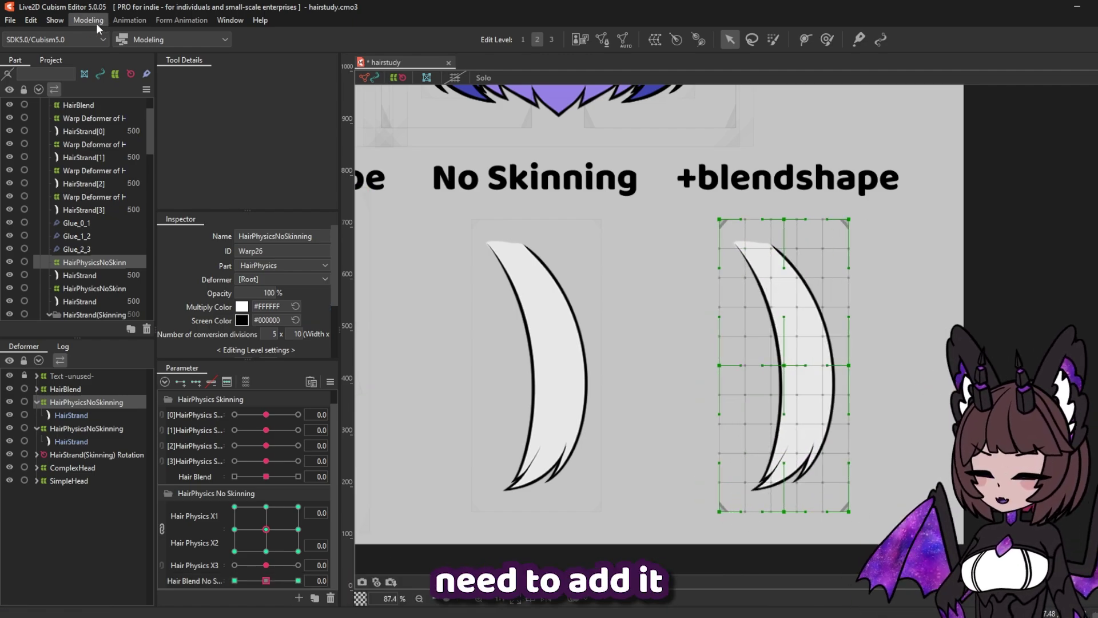
Add Hair Blend No Skinning as a pendulum 3 physics output, increase the group's output maximums to about 105–113, and test the sway
{"action": "left_click", "coordinate": [95, 23]}
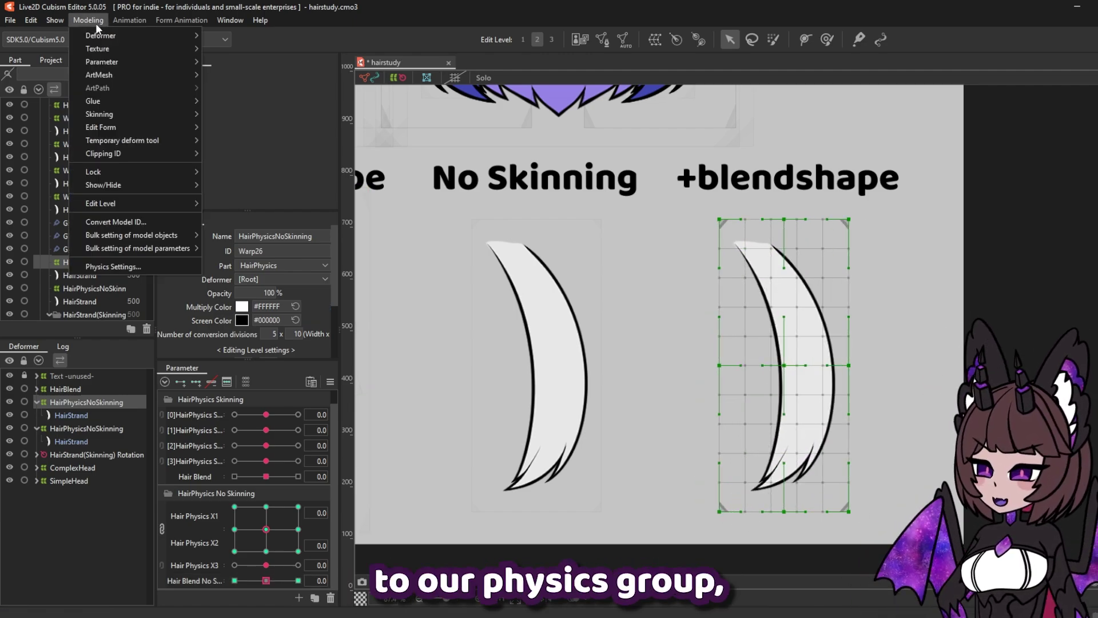
{"action": "left_click", "coordinate": [112, 267]}
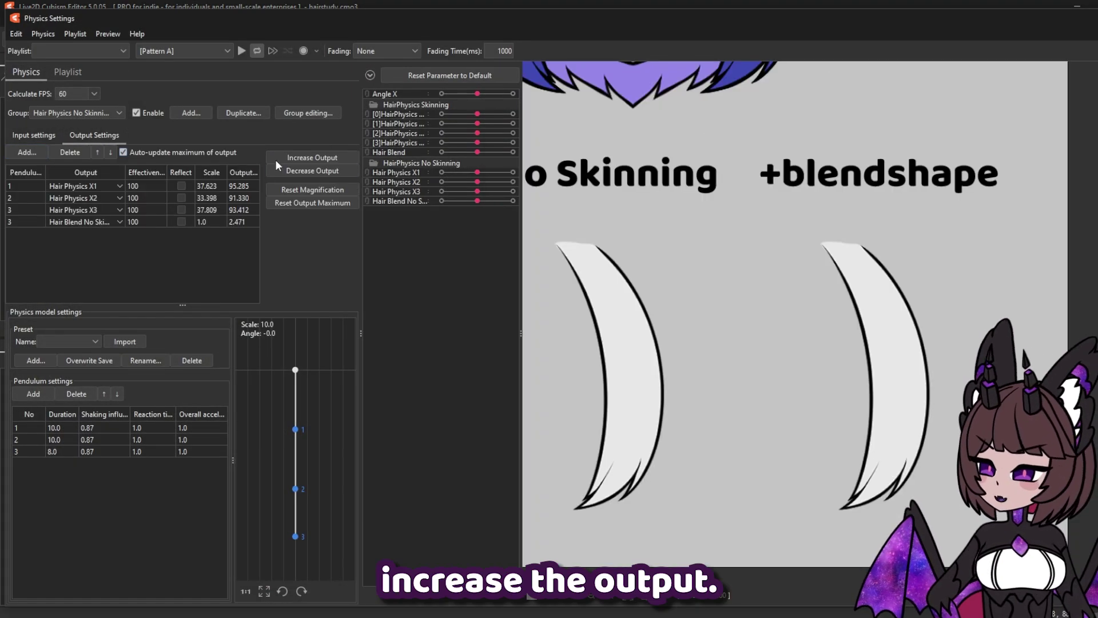
{"action": "left_click", "coordinate": [286, 158]}
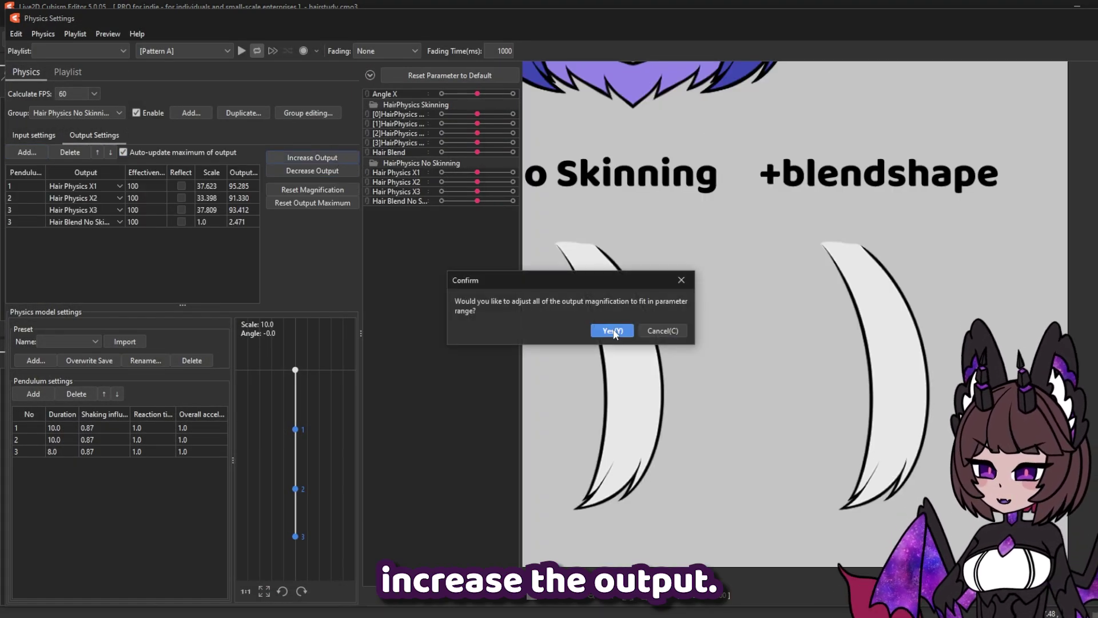
{"action": "key", "text": "Return"}
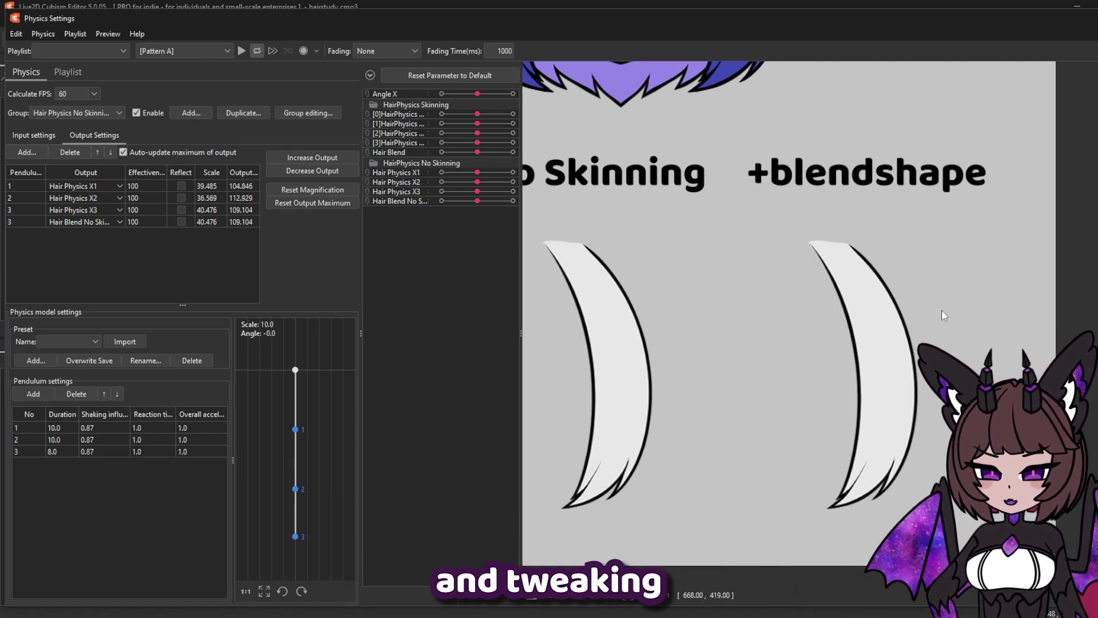
{"action": "left_click_drag", "start_coordinate": [718, 393], "coordinate": [618, 386]}
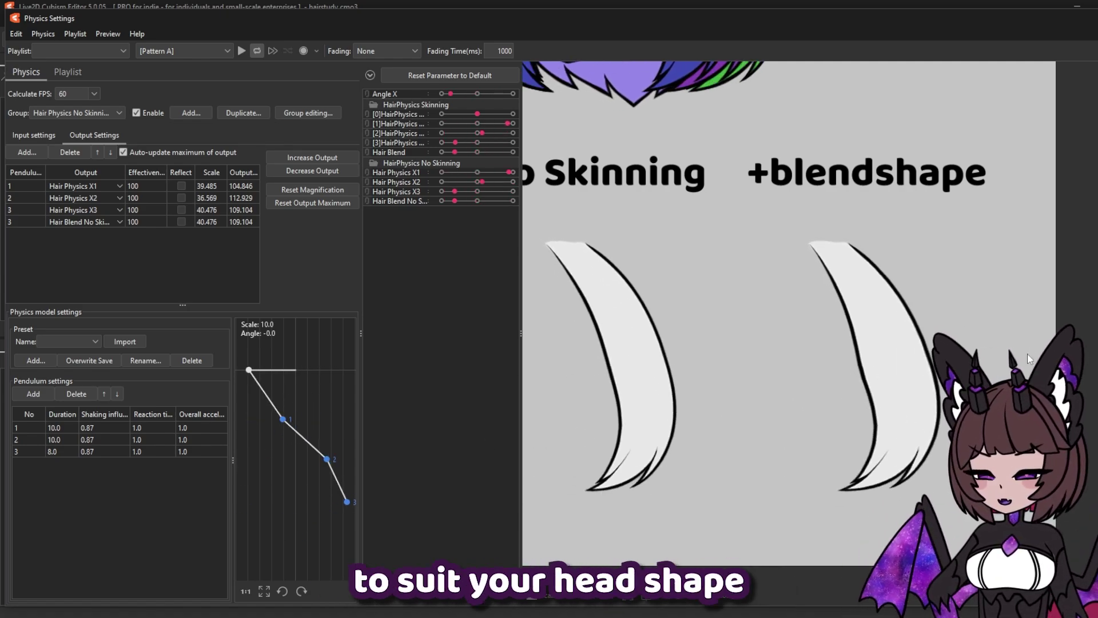